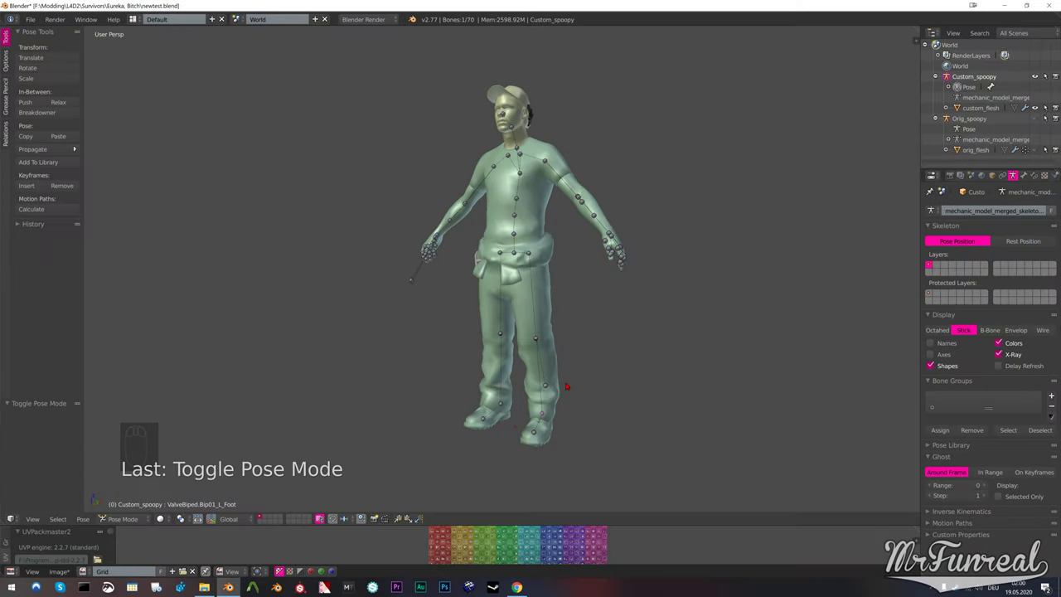
Test how the left shoe deforms by temporarily rotating the ValveBiped.Bip01_L_Foot bone and restoring its pose
middle_click_drag(390, 501, 382, 475)
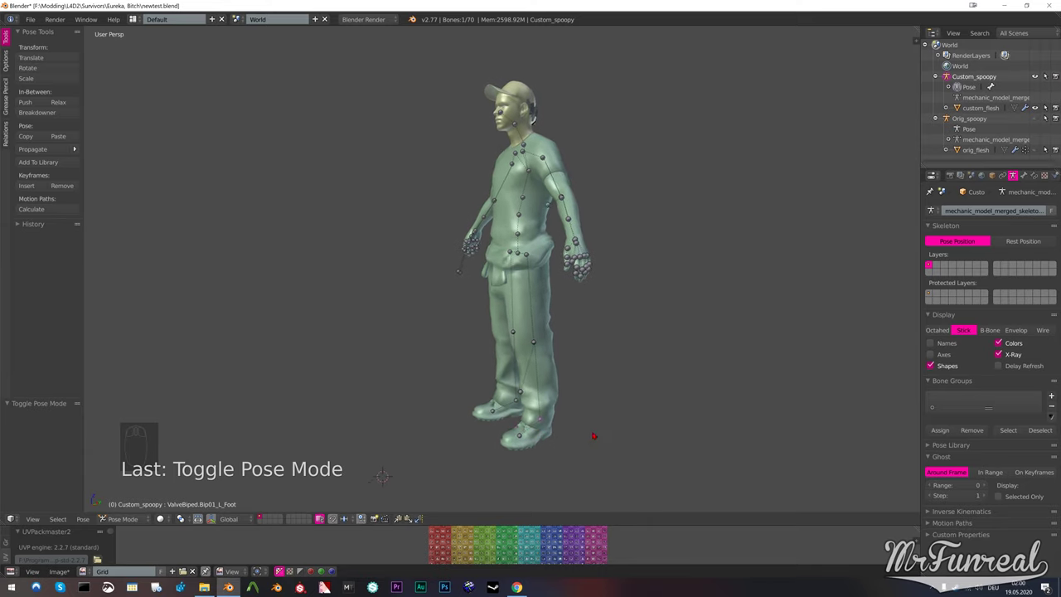
middle_click_drag(594, 436, 632, 337, "shift")
scroll(636, 356, "up", 2)
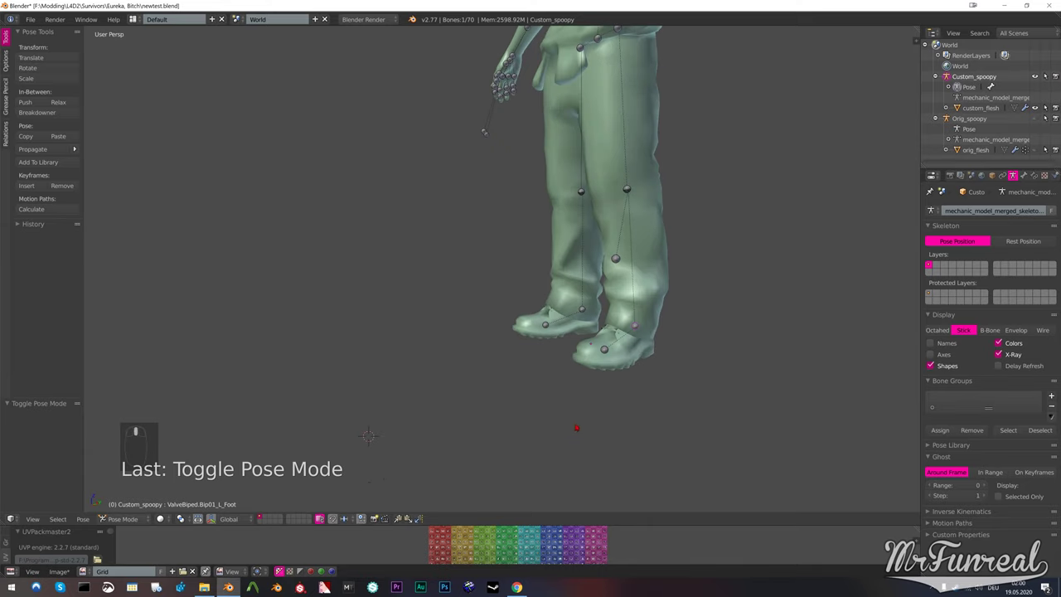
middle_click_drag(577, 428, 607, 385)
scroll(569, 395, "up", 2)
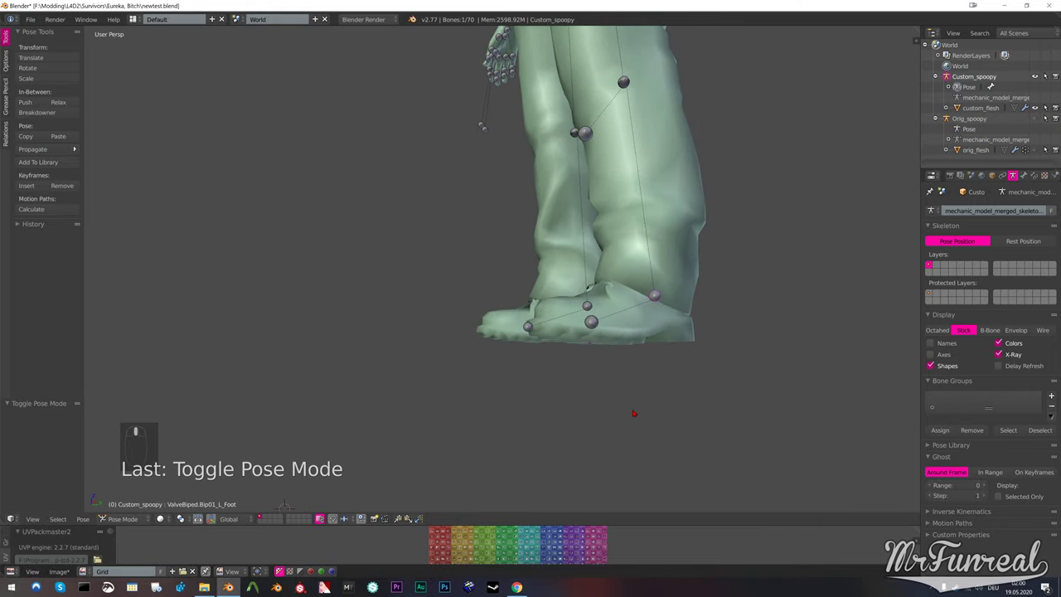
key("r")
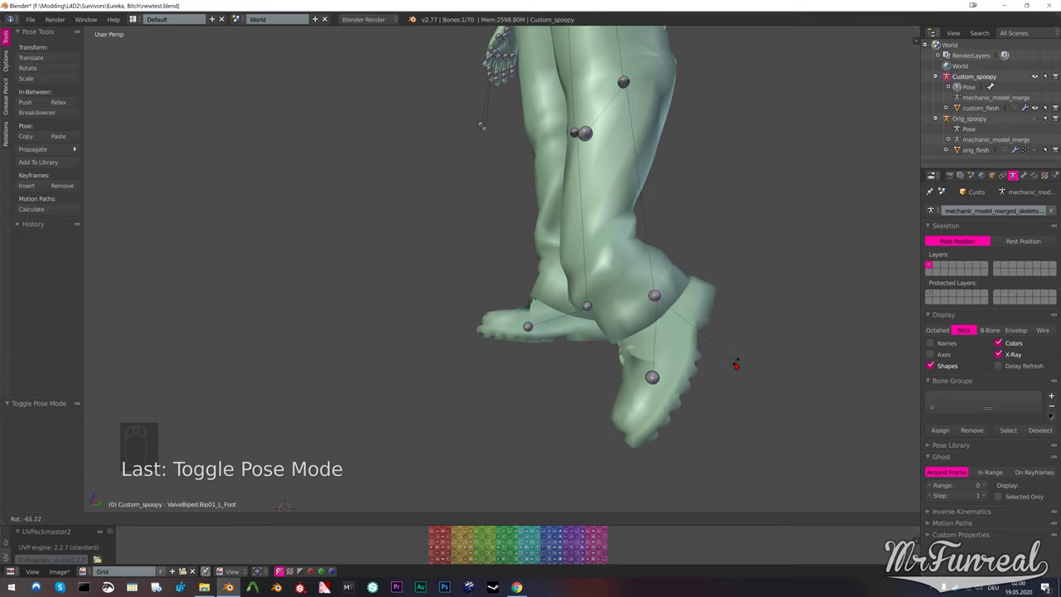
right_click(660, 374)
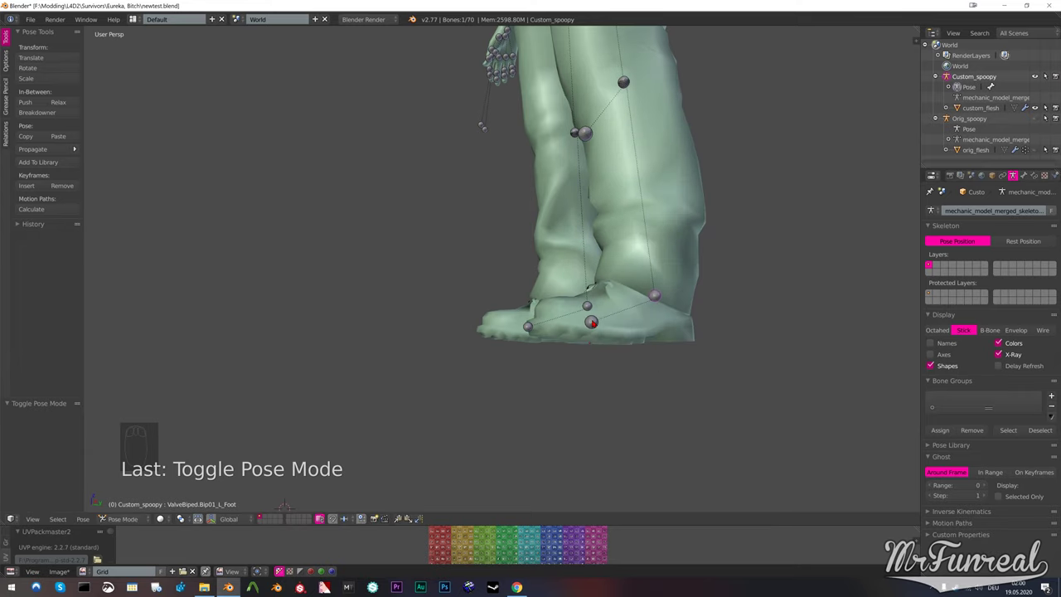
scroll(563, 297, "down", 6)
middle_click_drag(564, 292, 596, 393)
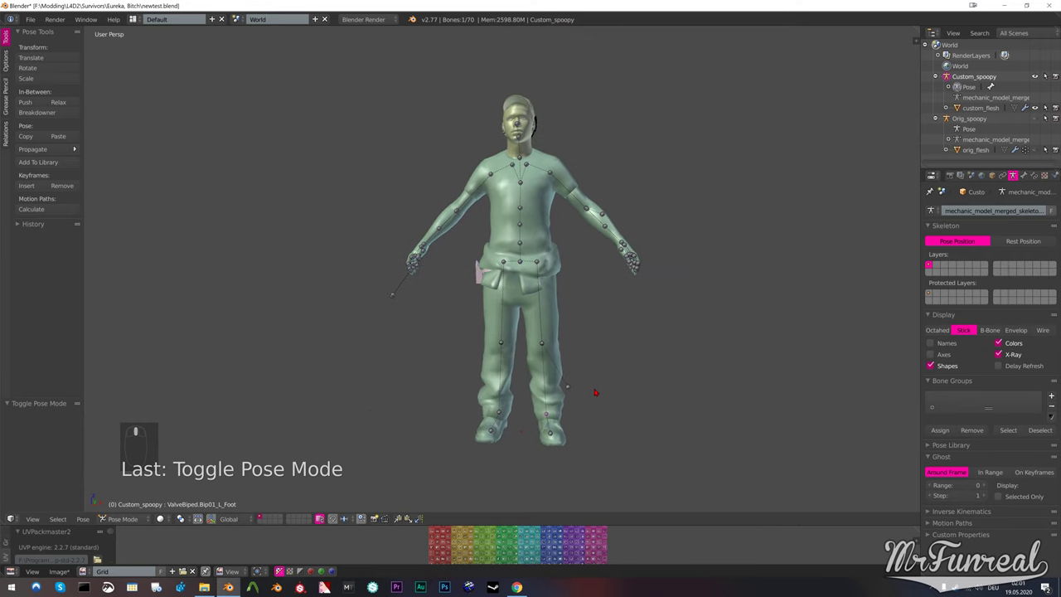
Delete the Custom_spoopy armature together with its custom_flesh mesh in Object Mode
left_click(958, 108)
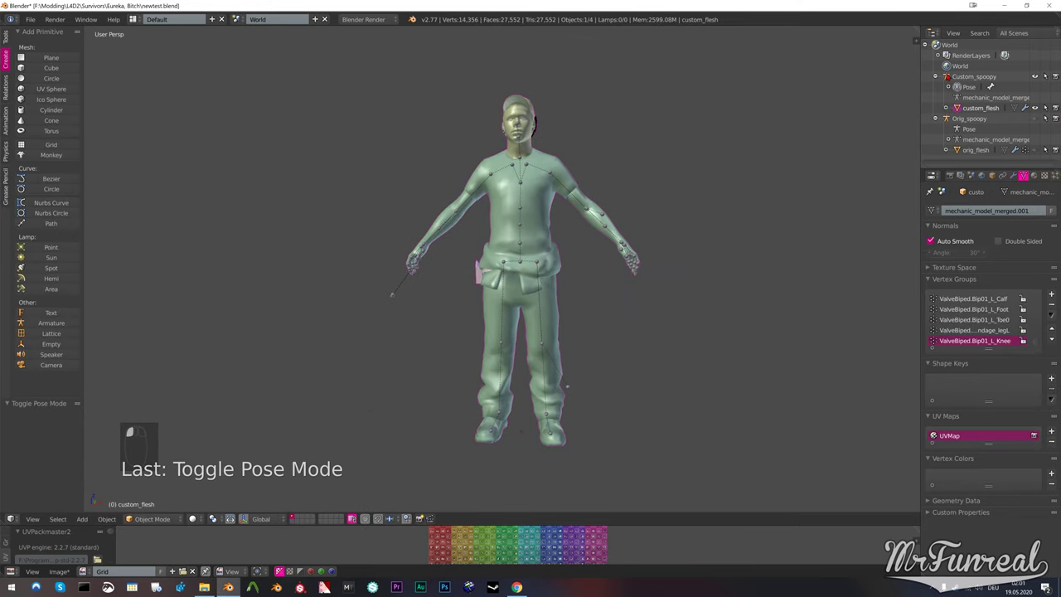
left_click(946, 75)
key("Delete")
key("Return")
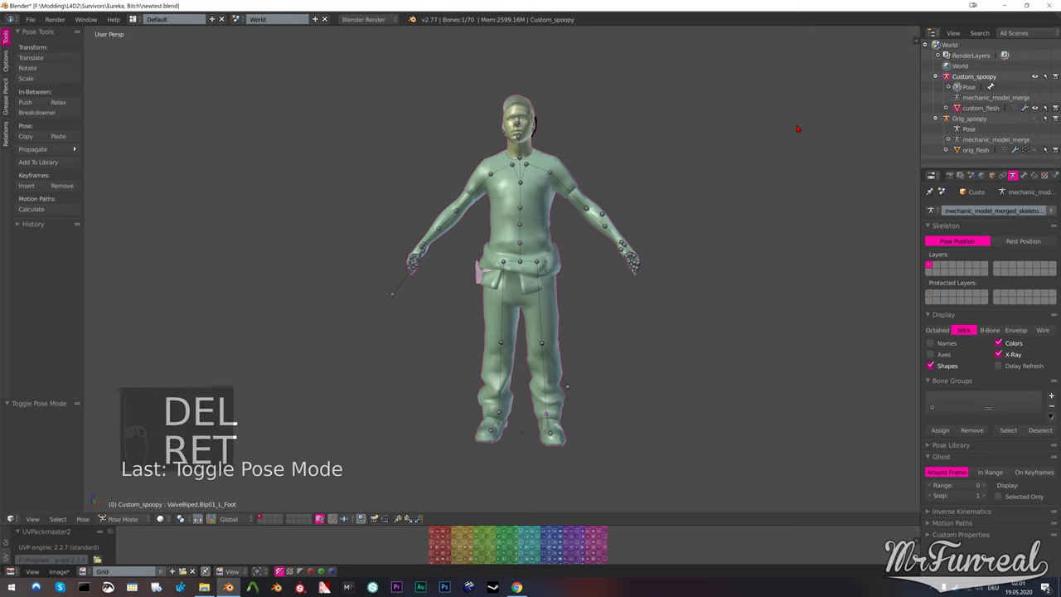
key("Tab")
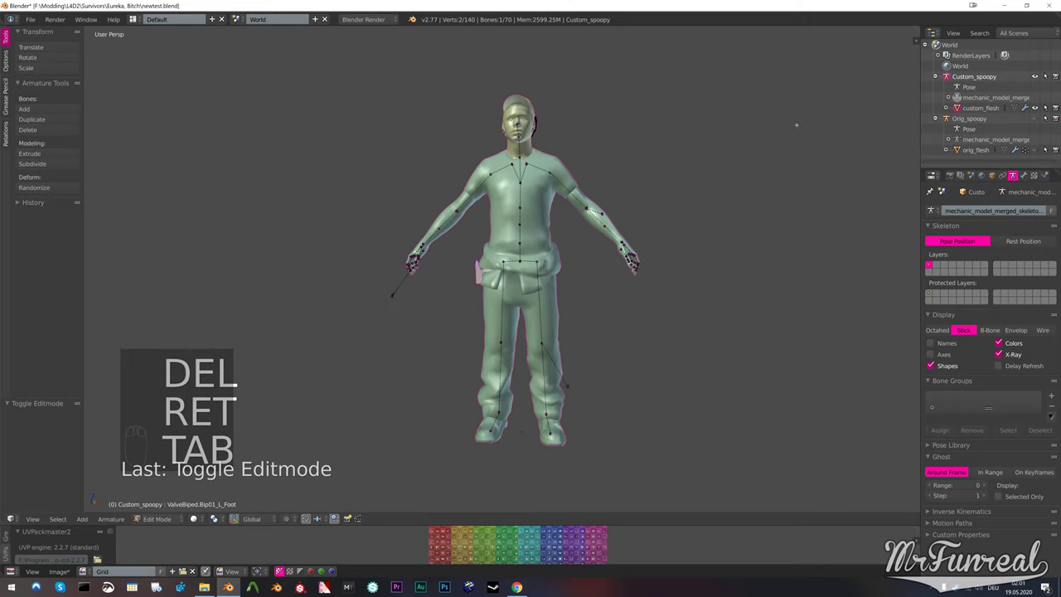
left_click(157, 519)
left_click(158, 508)
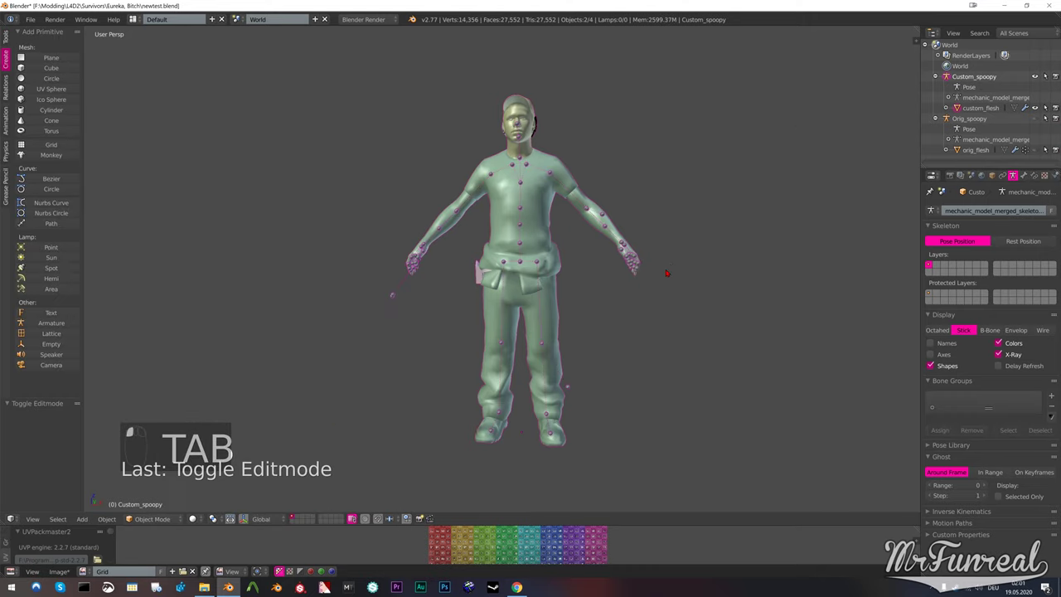
key("Delete")
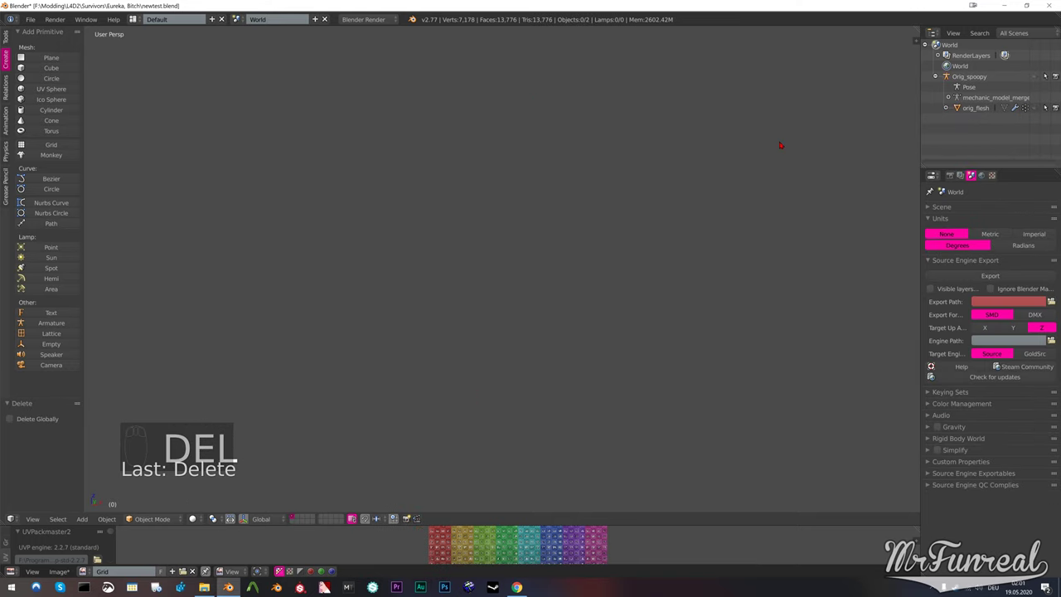
Reveal and duplicate the Orig_spoopy armature with its orig_flesh mesh in place, and hide all objects
key("alt+h")
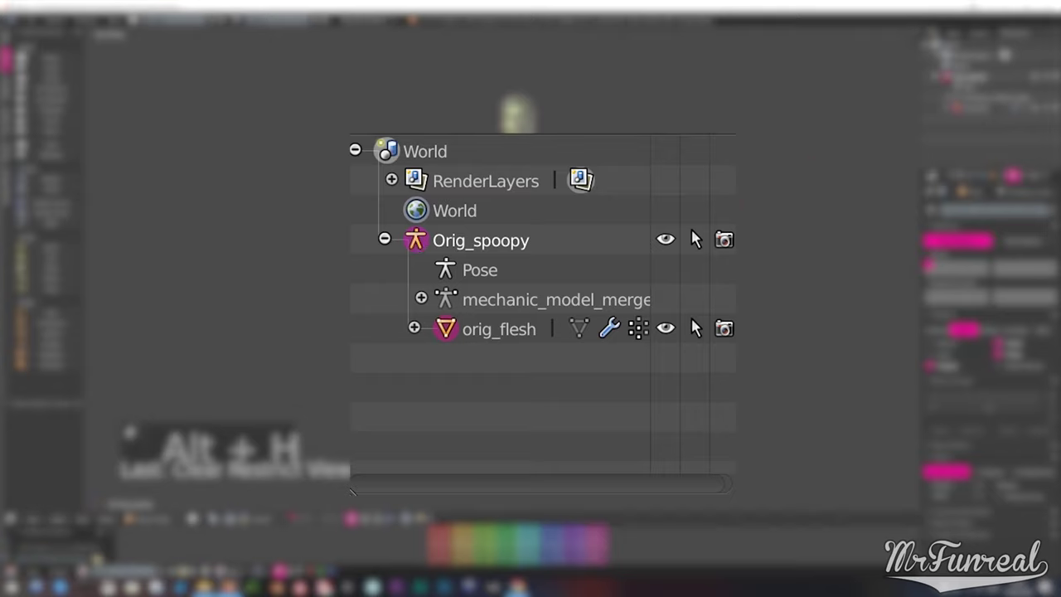
key("shift+d")
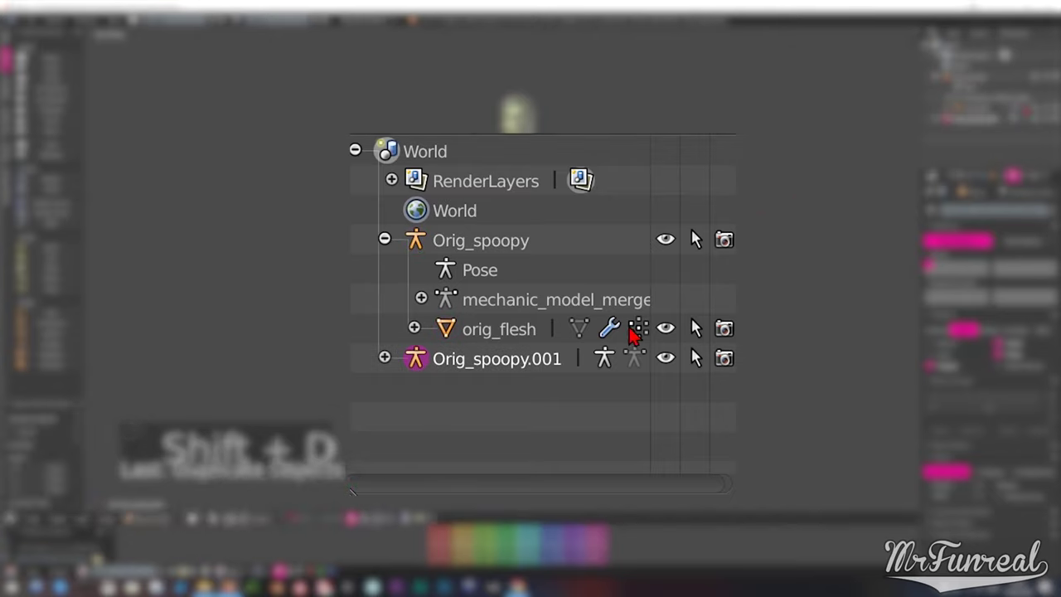
key("a")
key("a")
key("a")
key("h")
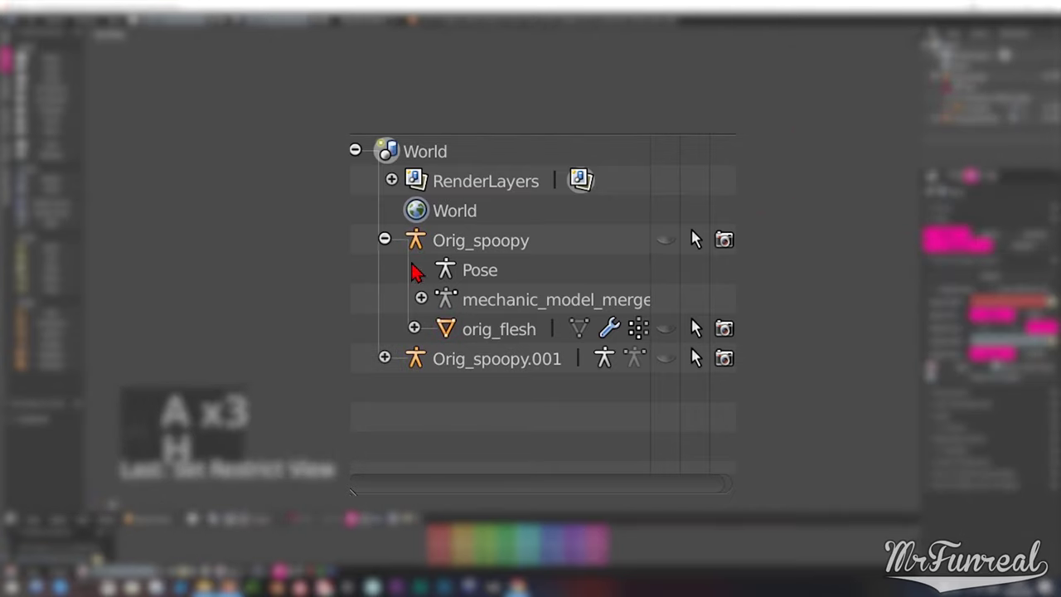
Rename the duplicated armature as custom_spoopy
left_click(383, 240)
left_click(384, 269)
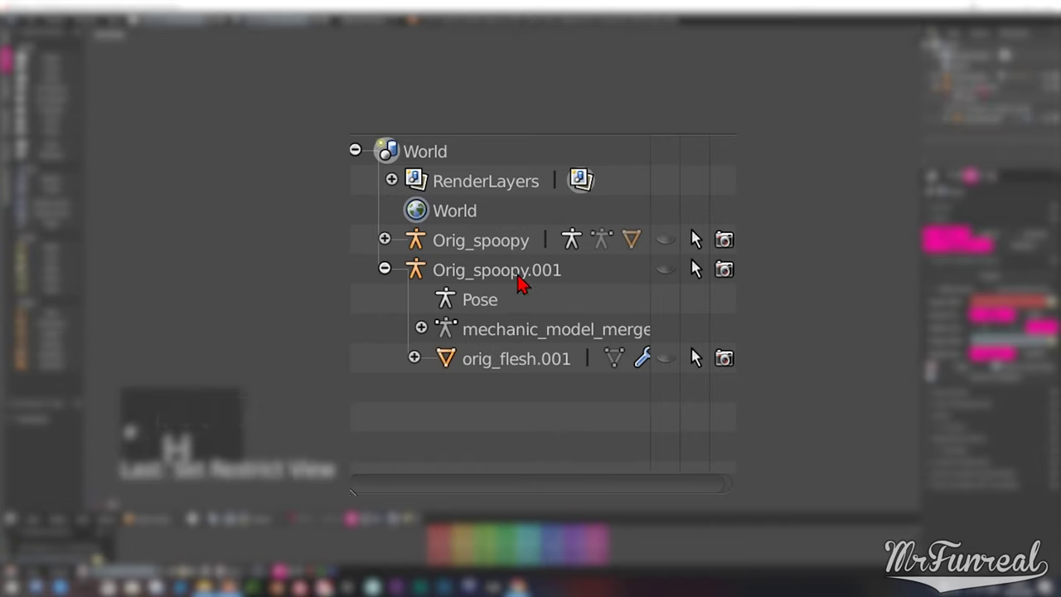
double_click(523, 275)
key("End")
key("Left")
key("Left")
key("Left")
key("Left")
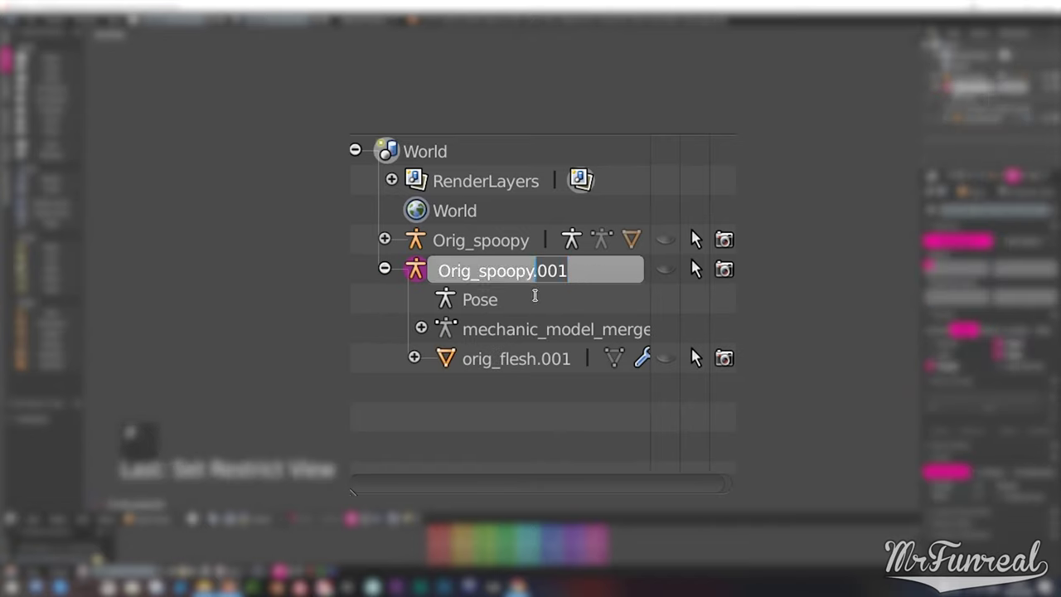
key("Delete")
key("Delete")
key("Delete")
key("Delete")
key("Left")
key("Left")
key("Left")
key("Left")
key("Left")
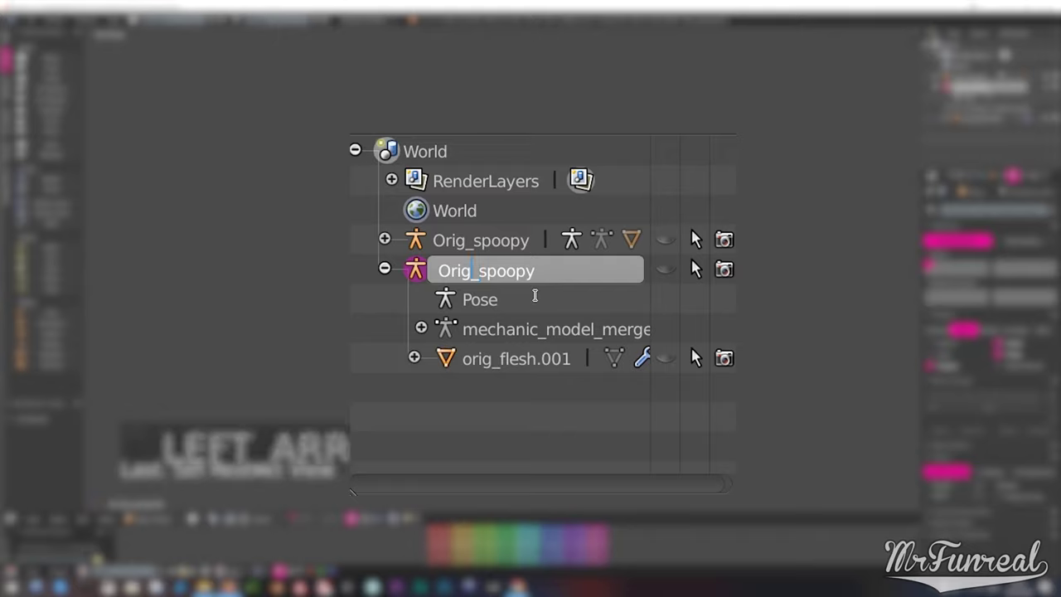
key("BackSpace")
key("BackSpace")
key("BackSpace")
key("BackSpace")
type("custom")
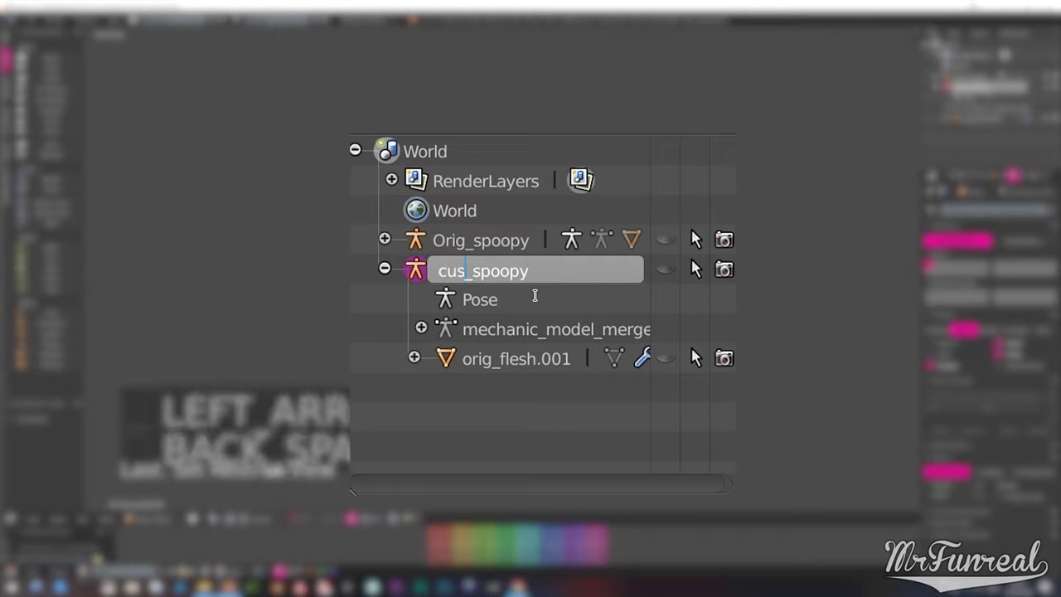
key("Return")
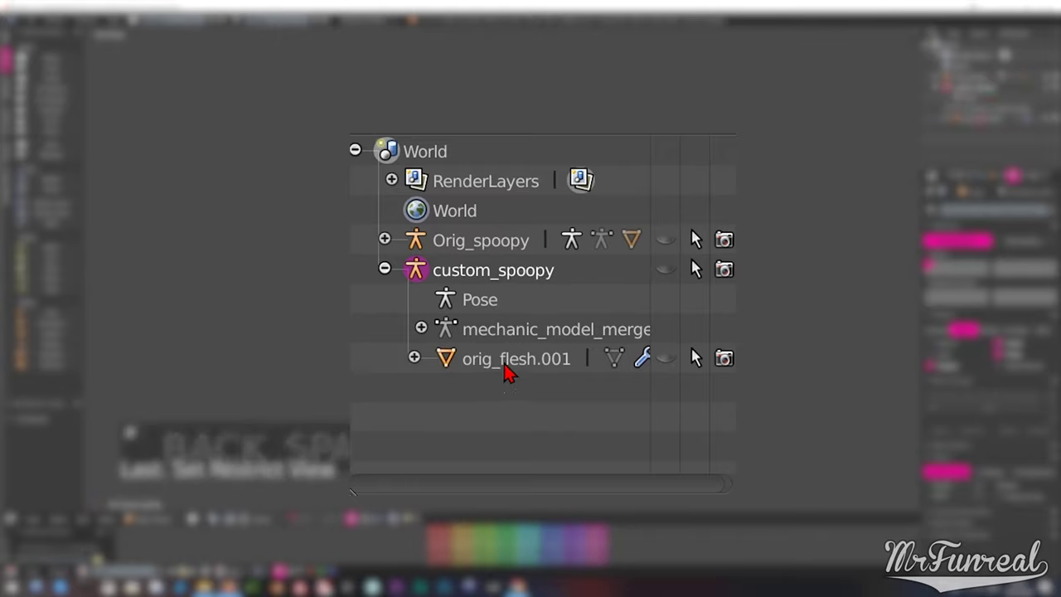
Rename the duplicated mesh under custom_spoopy as custom_flesh
double_click(505, 359)
left_click(491, 361)
key("BackSpace")
key("BackSpace")
key("BackSpace")
key("BackSpace")
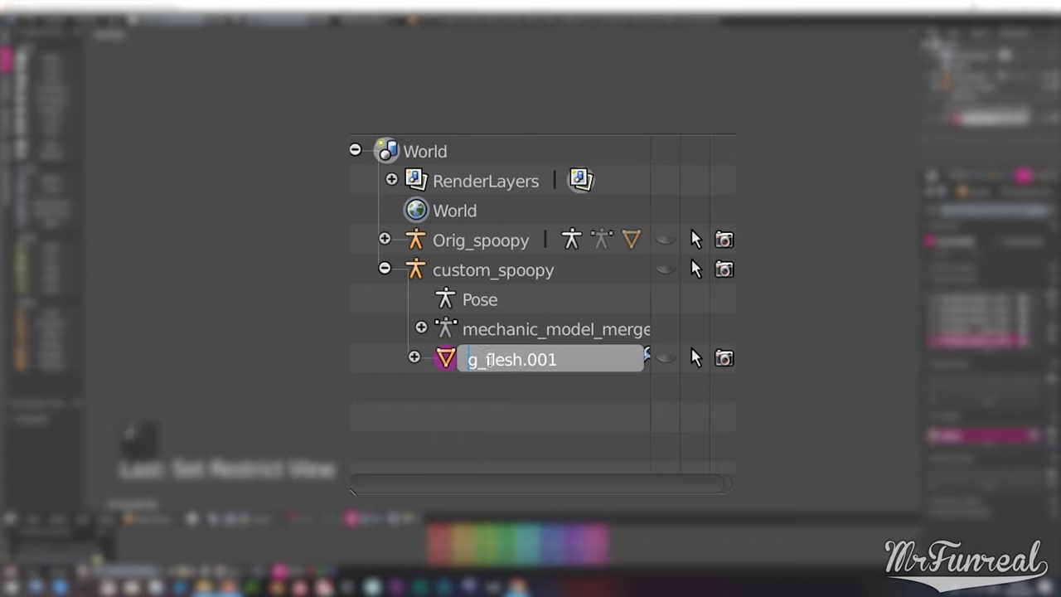
type("custom")
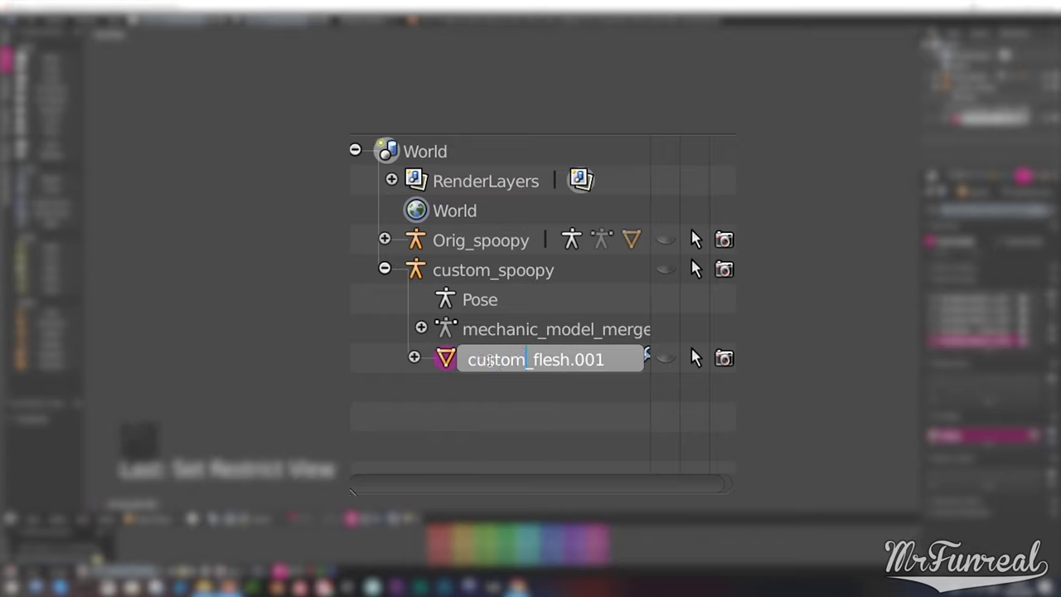
key("Right")
key("Right")
key("Right")
key("Right")
key("Right")
key("Right")
key("Right")
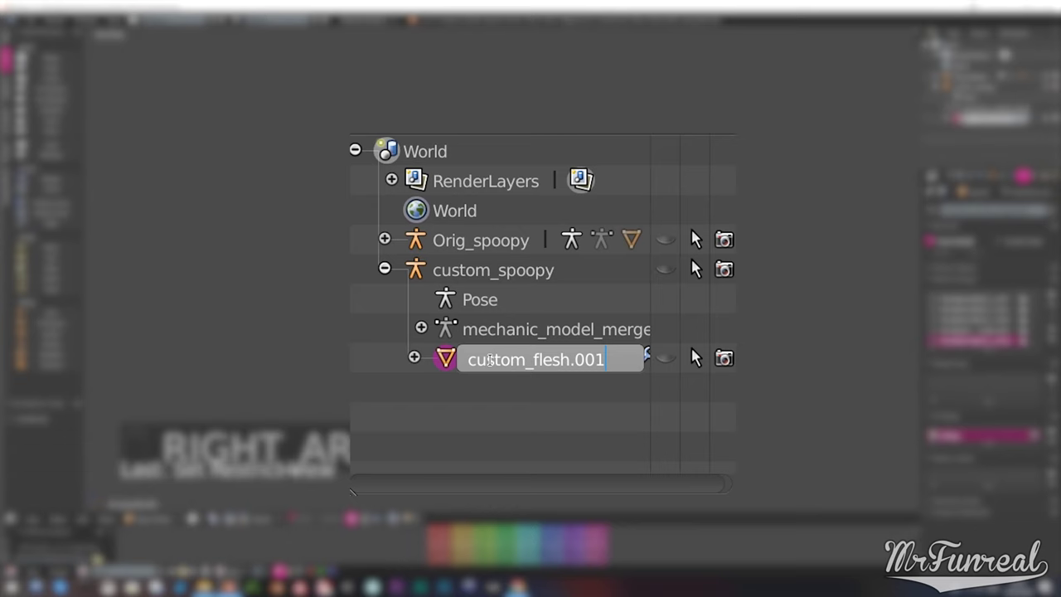
key("BackSpace")
key("BackSpace")
key("BackSpace")
key("BackSpace")
key("Return")
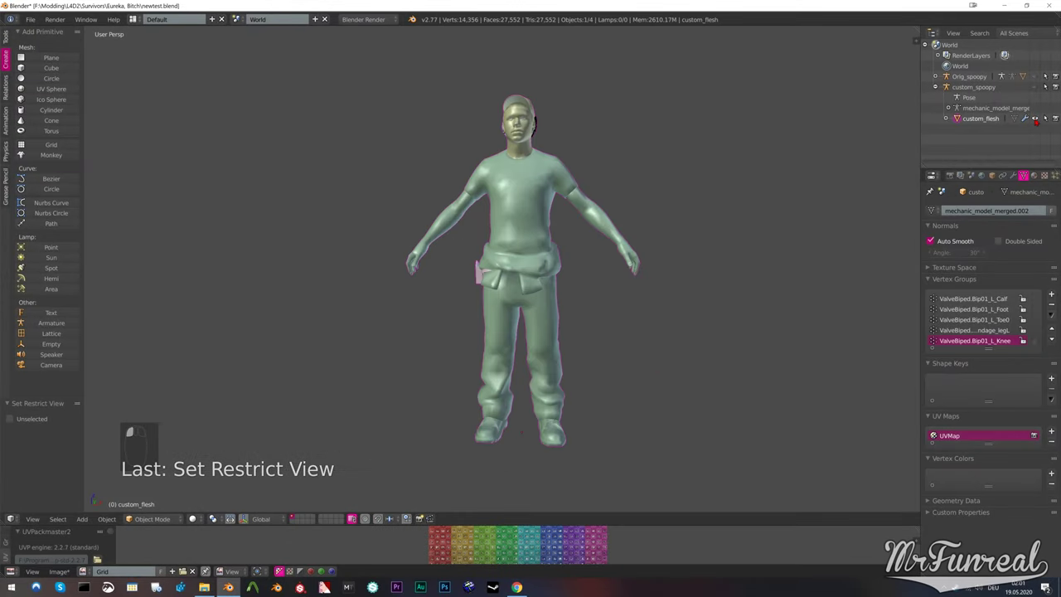
Delete all vertex groups from custom_flesh, and show the custom_spoopy armature instead of the mesh
left_click(1051, 315)
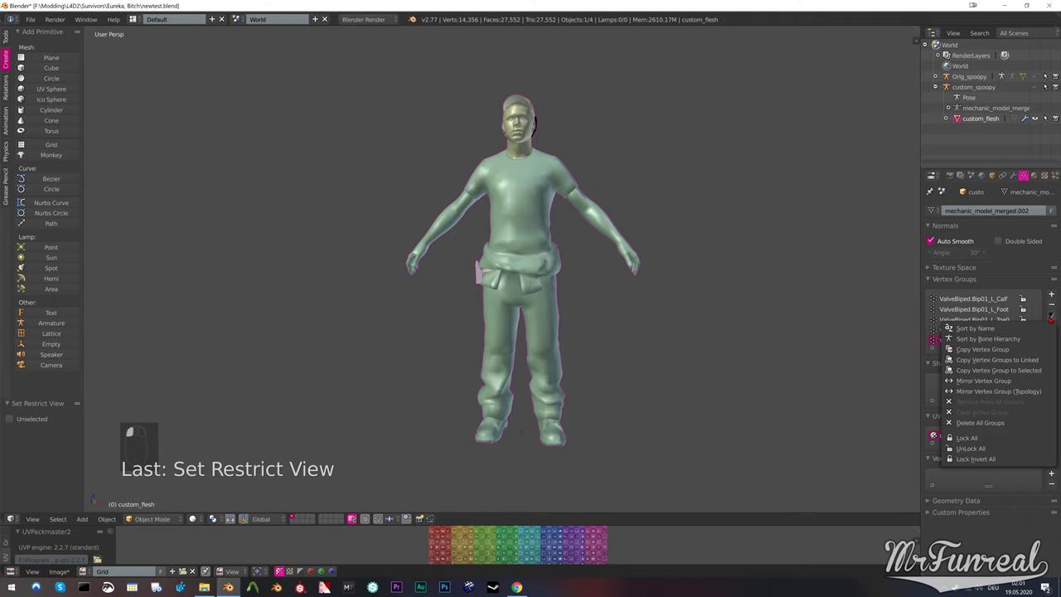
left_click(999, 424)
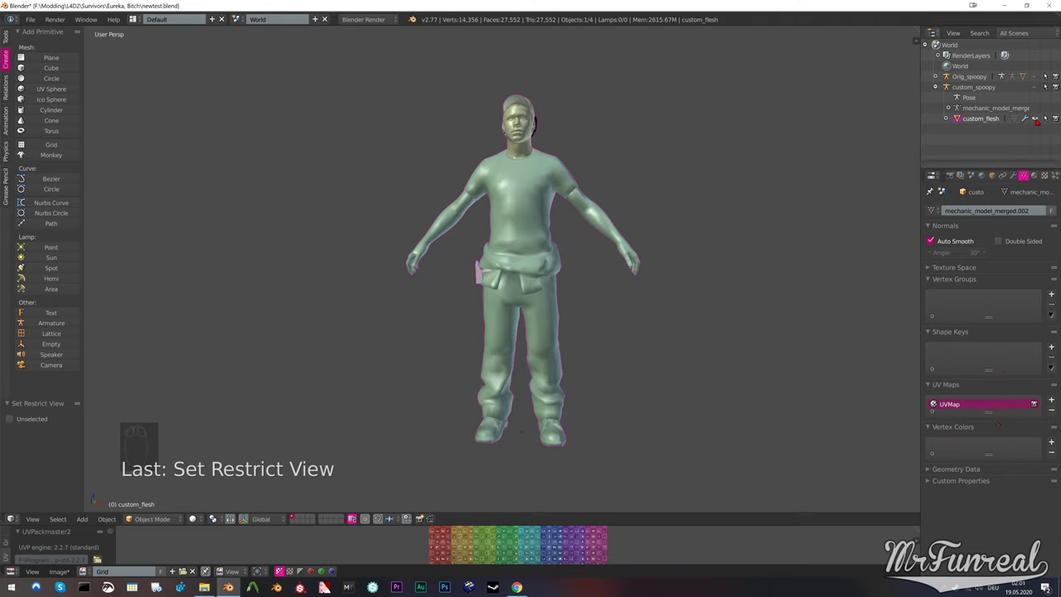
left_click(1035, 119)
left_click(1034, 87)
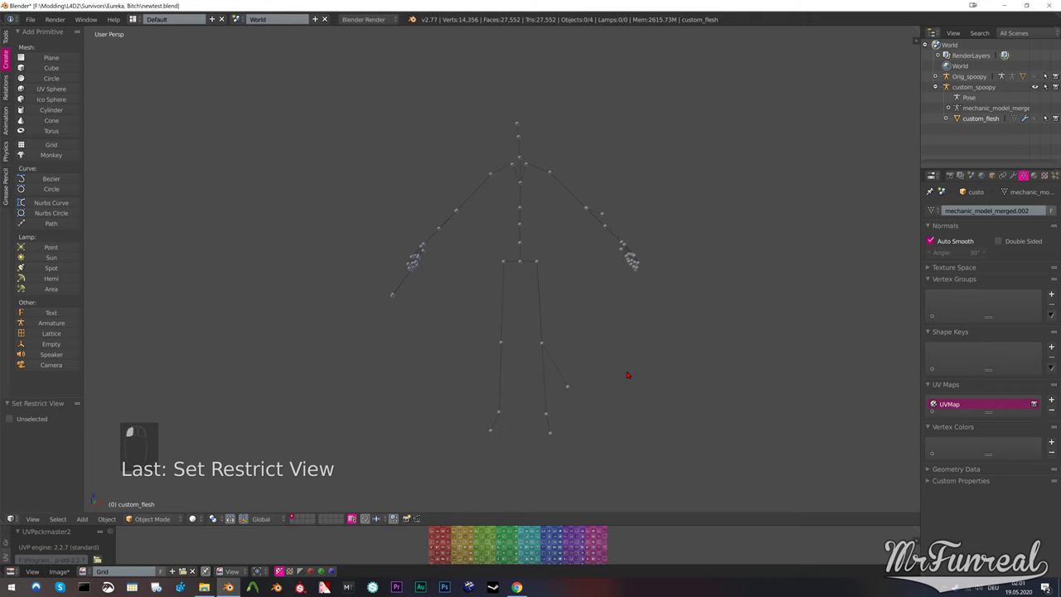
Delete the extra bones of custom_spoopy that stick out at the left knee, left elbow and right hand
right_click(569, 388)
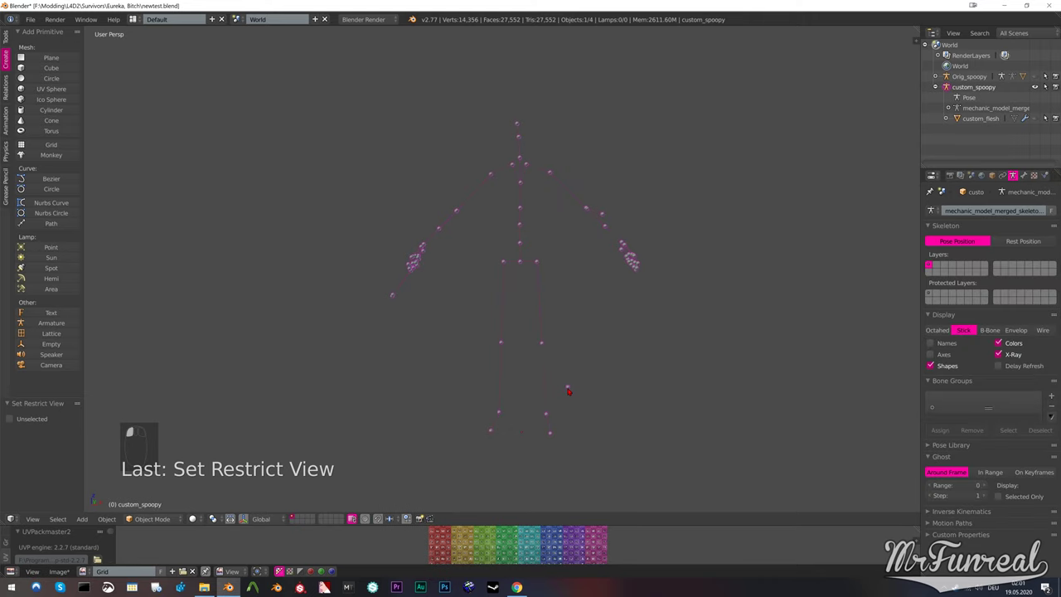
key("Tab")
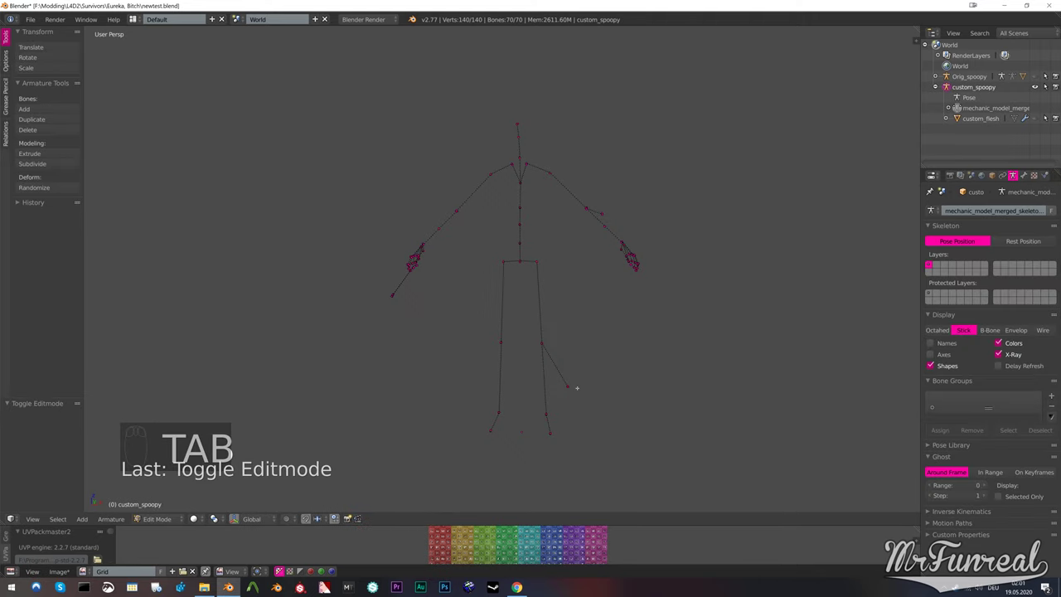
key("a")
key("a")
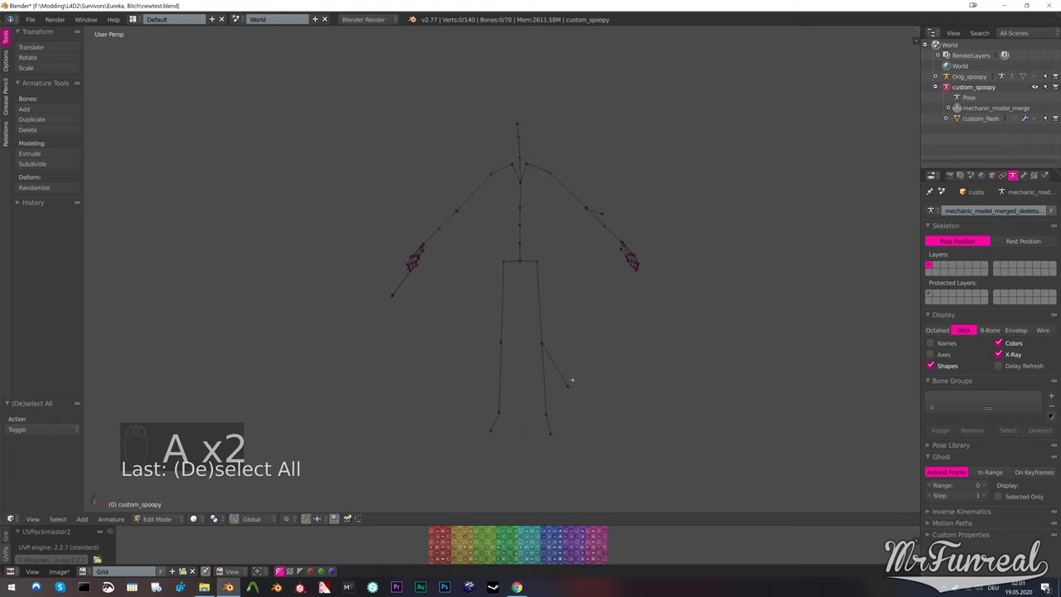
right_click(571, 382)
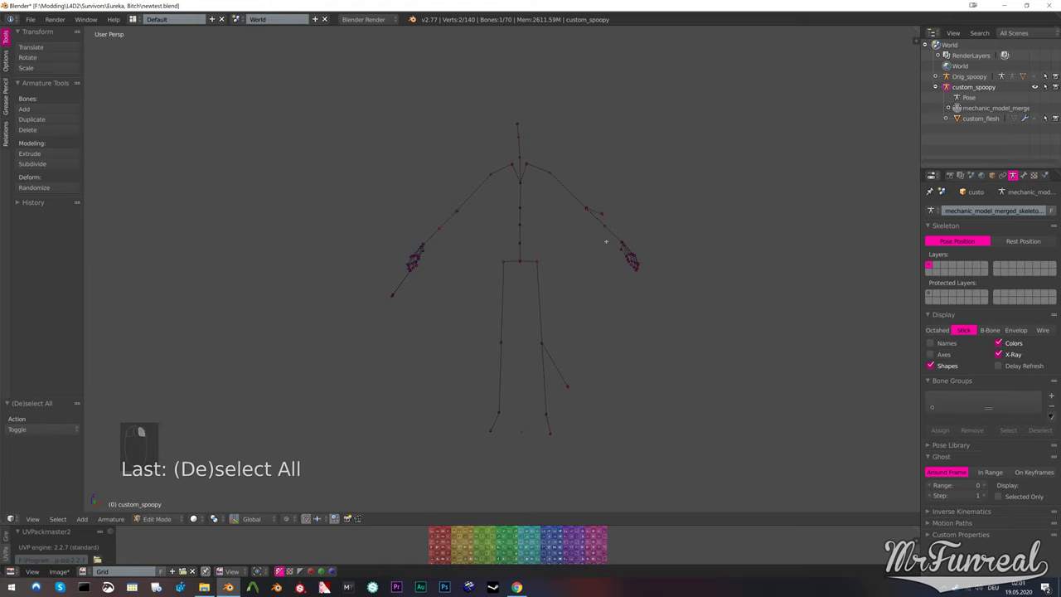
scroll(665, 171, "up", 4)
left_click_drag(683, 185, 680, 187, "ctrl")
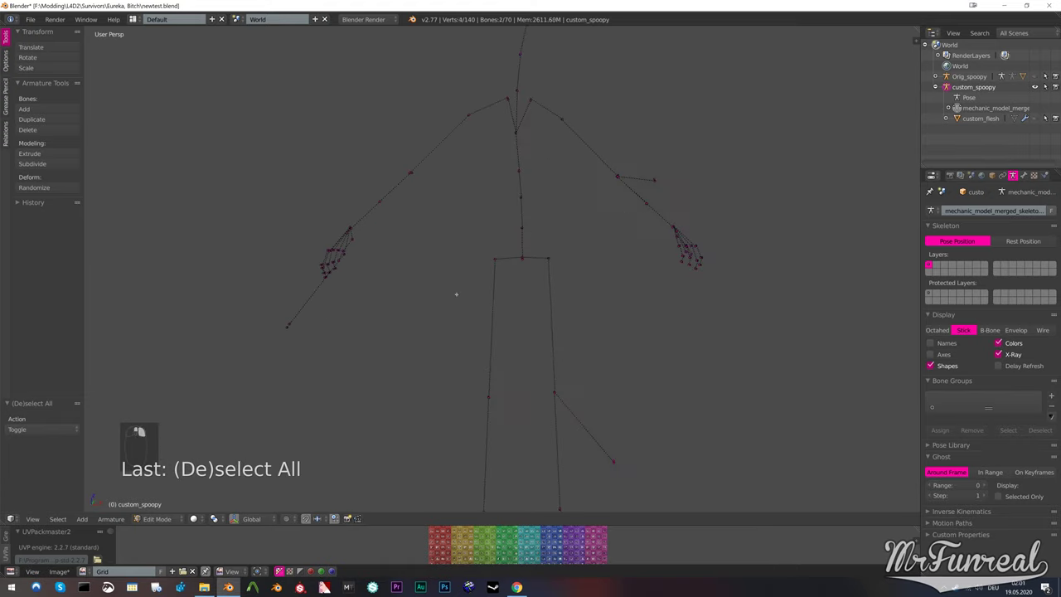
left_click_drag(299, 305, 301, 327, "ctrl")
middle_click_drag(510, 243, 494, 312)
key("Delete")
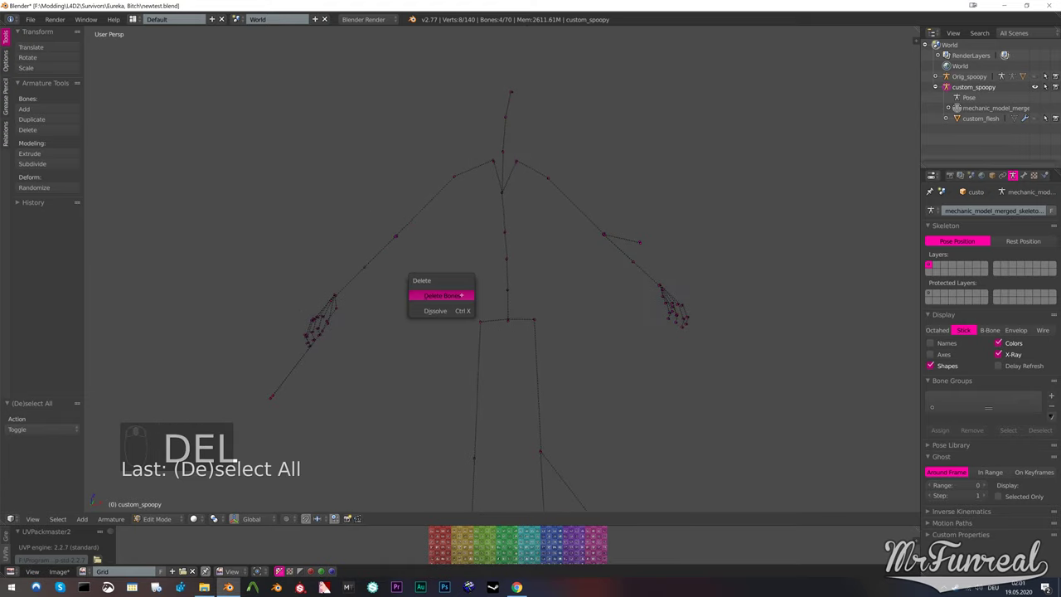
left_click(462, 294)
key("Tab")
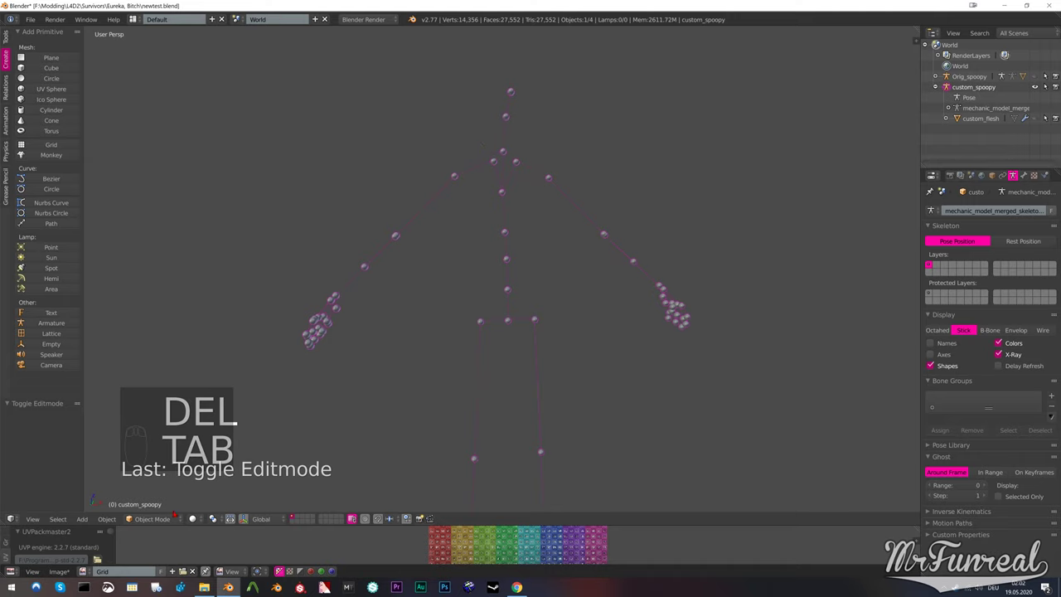
Switch custom_spoopy to Pose Mode and delete the ValveBiped.forward bone above the head
left_click(174, 515)
left_click(150, 486)
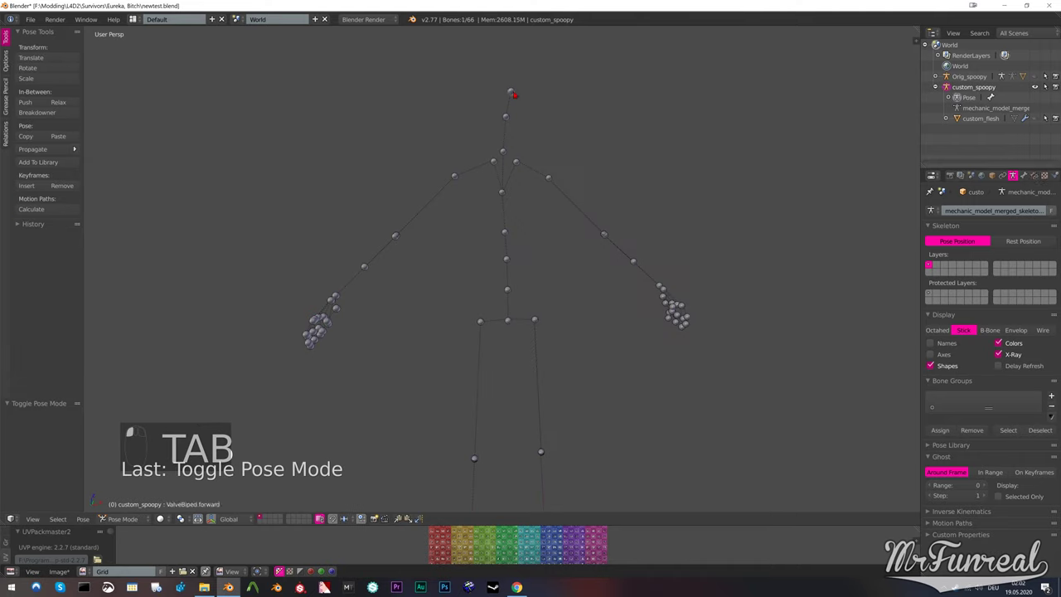
middle_click_drag(498, 166, 546, 185)
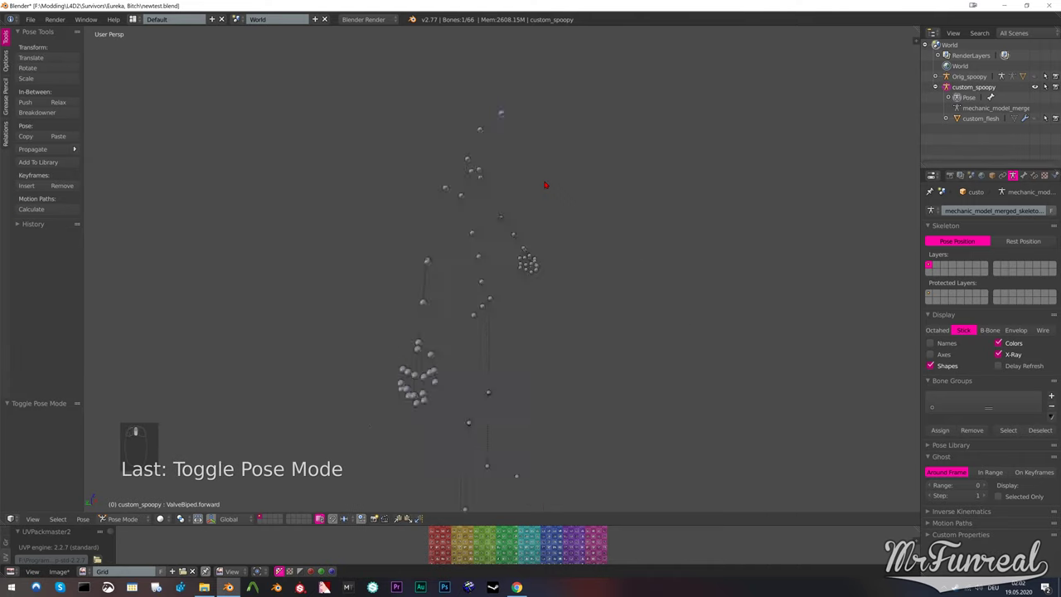
key("Delete")
key("Return")
key("Tab")
key("Delete")
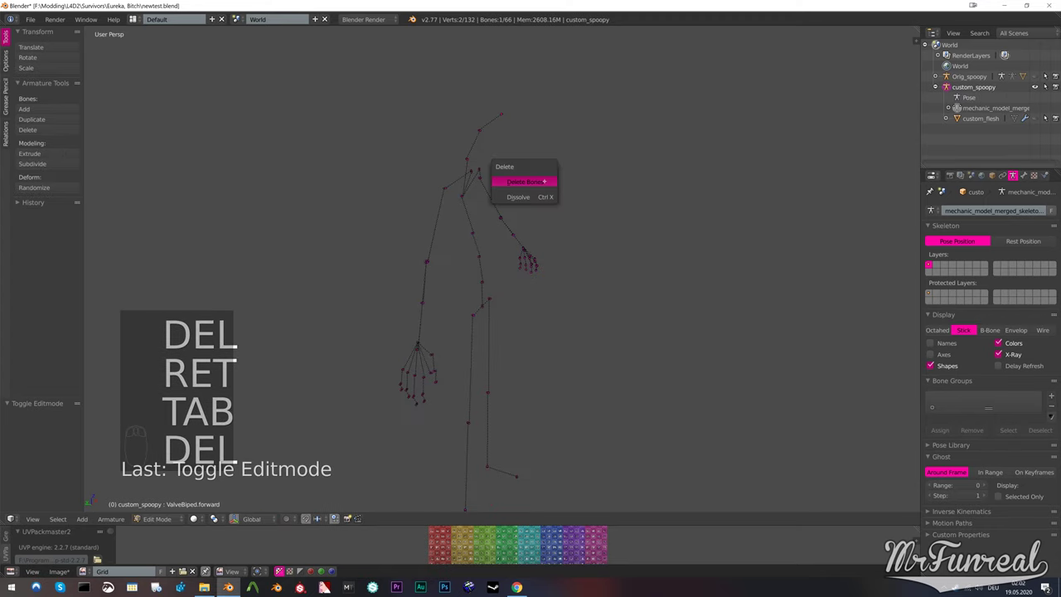
left_click(545, 185)
key("Tab")
Delete the ValveBiped.Bip01_R_Elbow bone that overlaps the right elbow joint
scroll(501, 315, "up", 6)
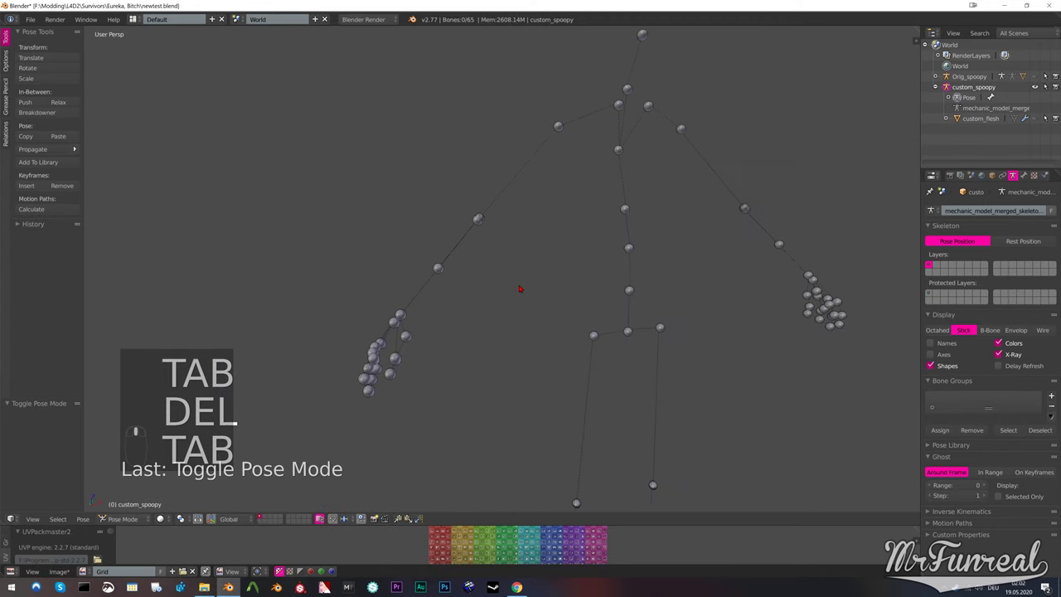
right_click(461, 187)
key("g")
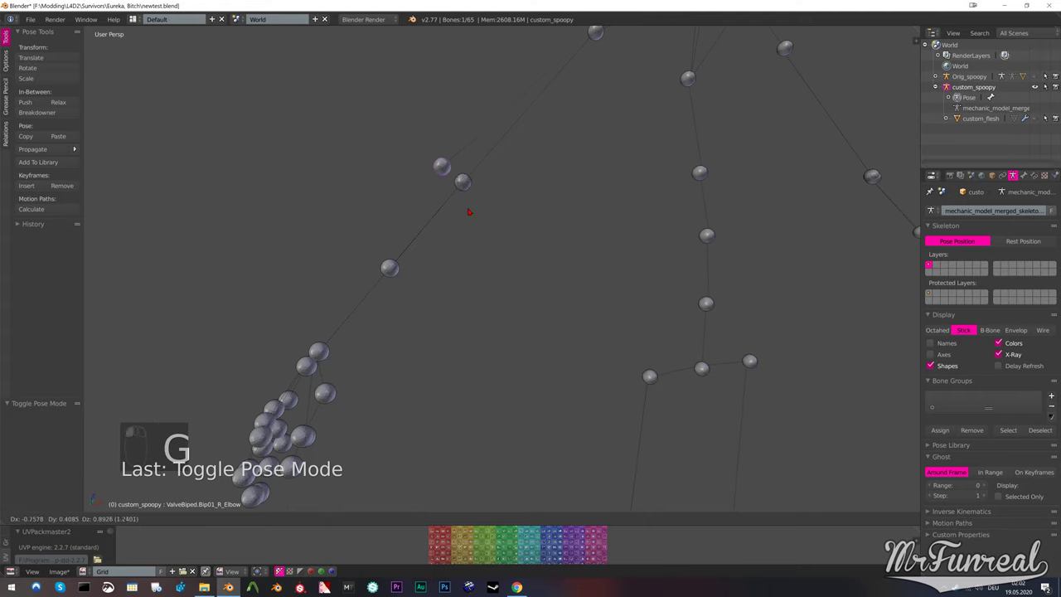
right_click(541, 254)
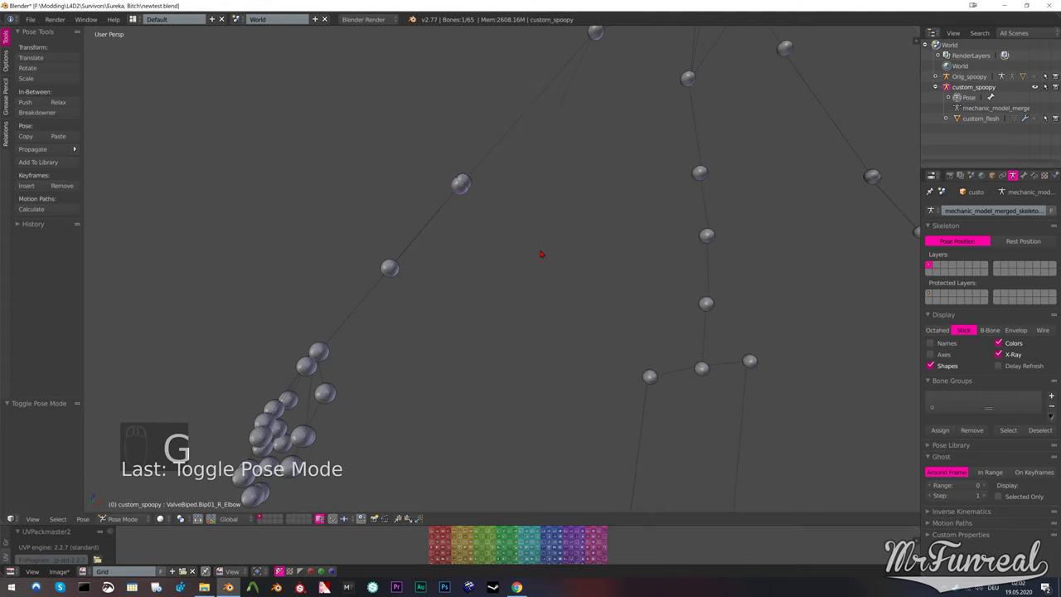
key("Tab")
key("Delete")
left_click(543, 252)
key("Tab")
Delete the ValveBiped.attachment_armR_T bone at the right elbow, keeping the right forearm bone
right_click(462, 182)
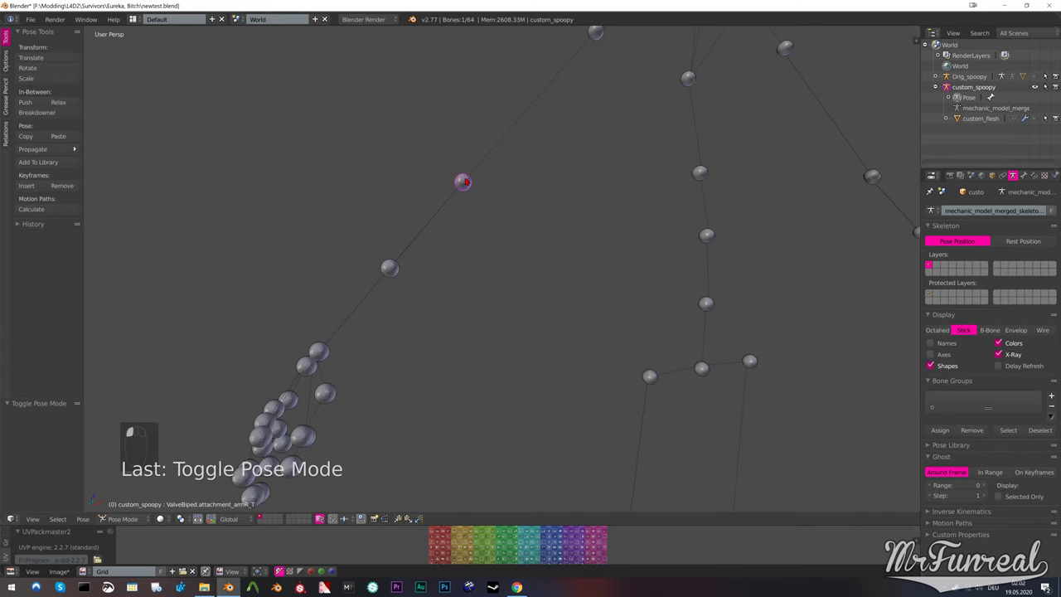
key("Tab")
key("Delete")
key("Tab")
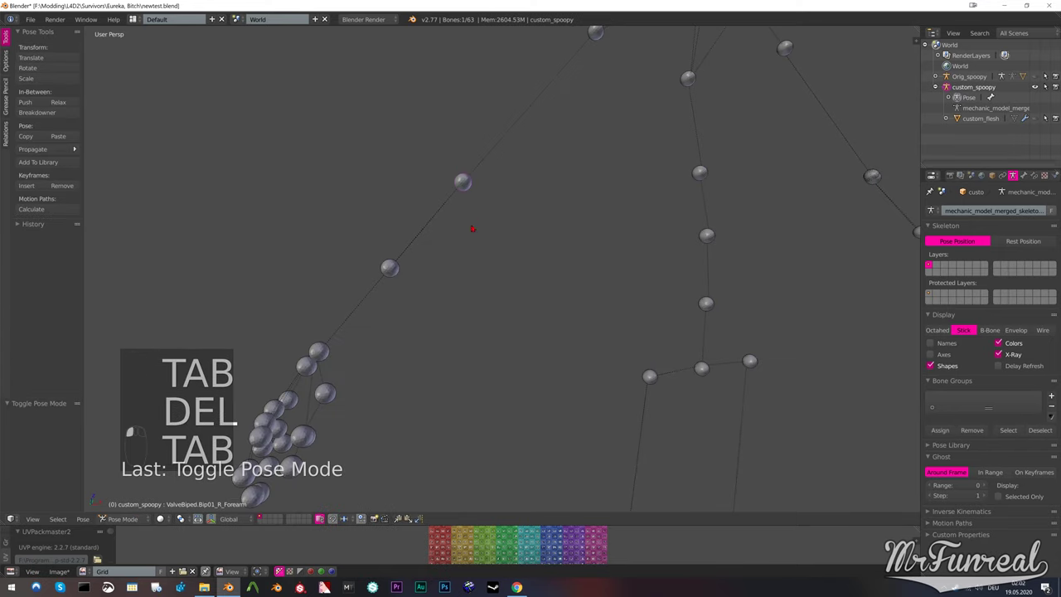
key("f")
key("g")
right_click(486, 234)
scroll(487, 235, "down", 1)
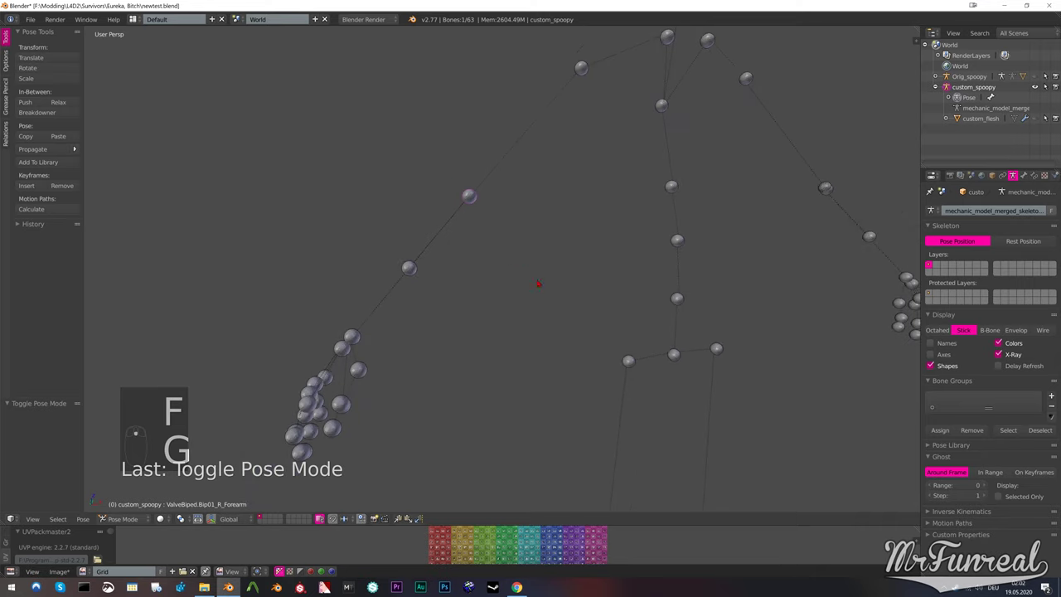
Delete the extra bone at the right wrist and the extra bone beside the thumb in the right hand
left_click(340, 349)
key("Tab")
key("Delete")
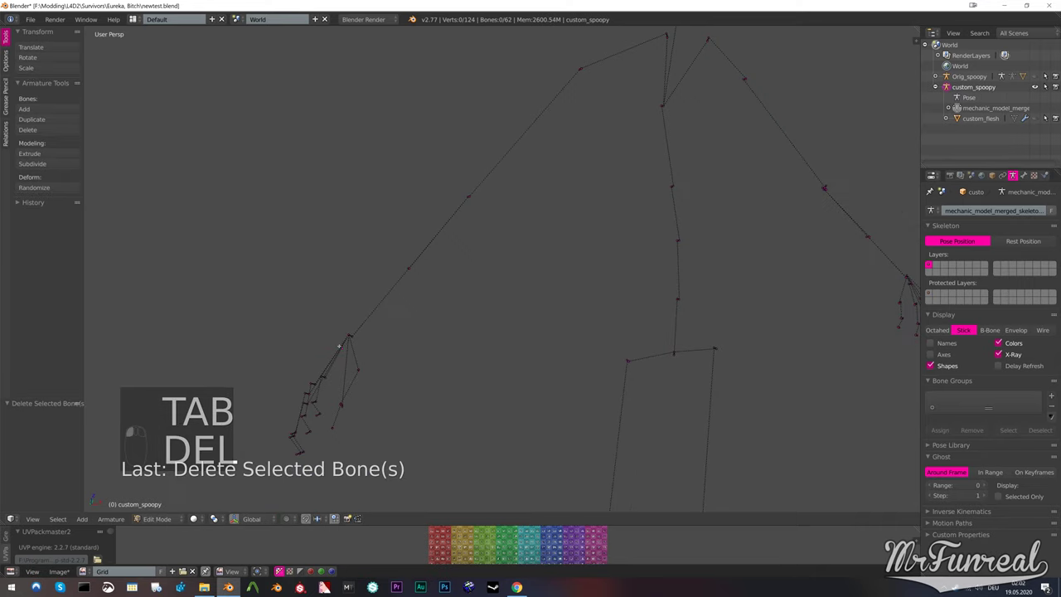
middle_click_drag(340, 347, 398, 452)
key("Tab")
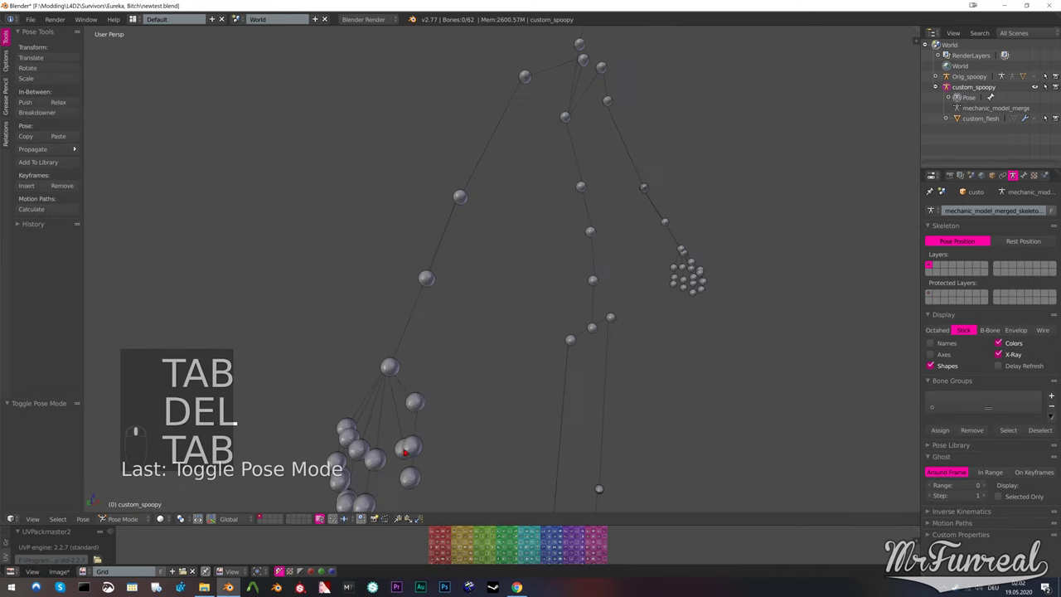
key("Tab")
key("Delete")
left_click(388, 446)
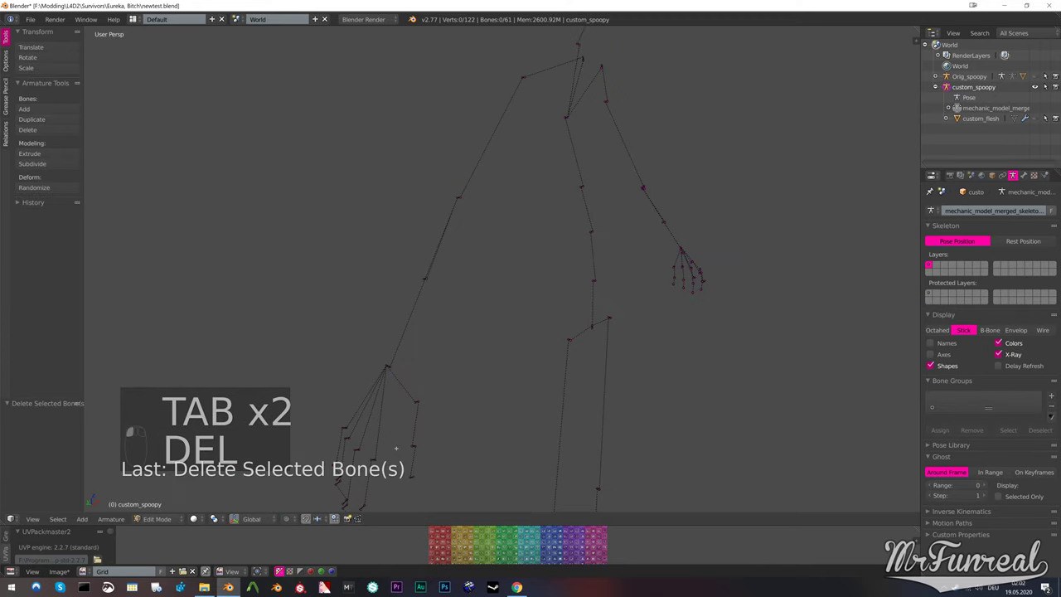
Delete the ValveBiped.L_weapon_bone and ValveBiped.Bip01_L_Wrist bones from the left hand
middle_click_drag(445, 407, 499, 335)
left_click(500, 335)
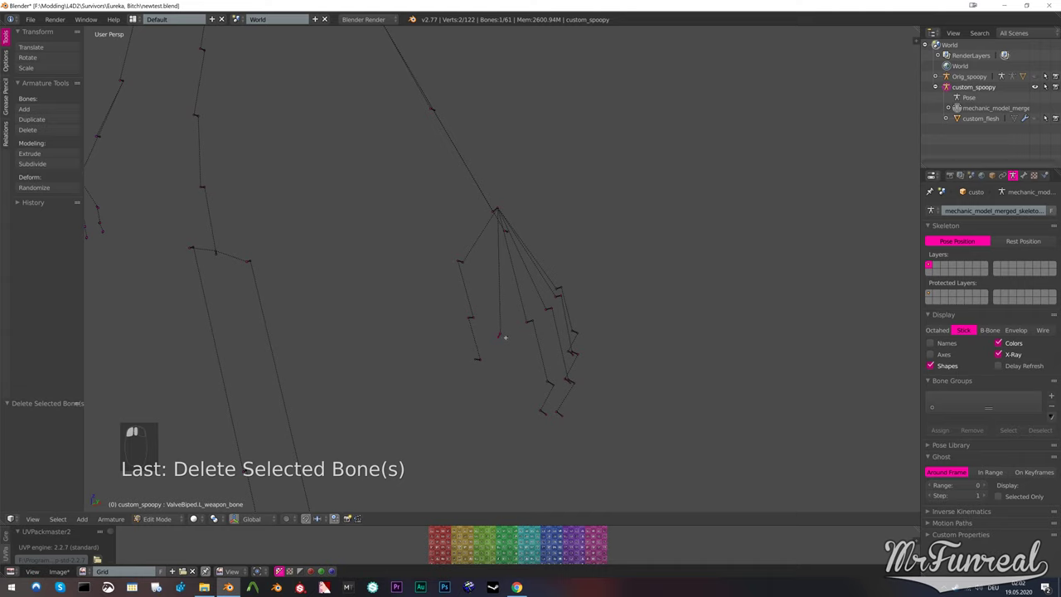
key("Delete")
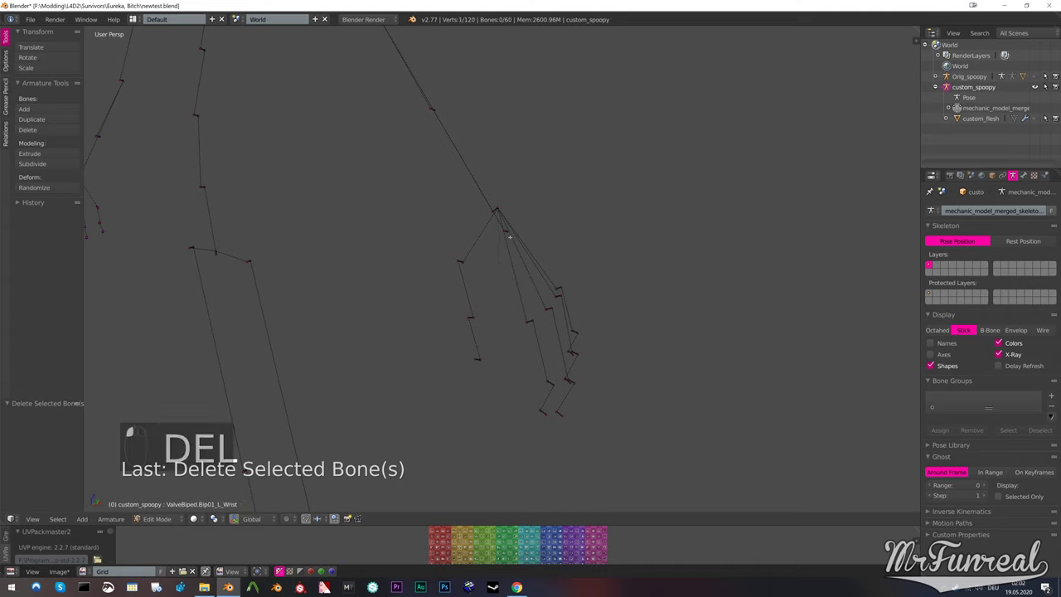
key("a")
right_click(523, 243)
key("Delete")
scroll(497, 236, "down", 3)
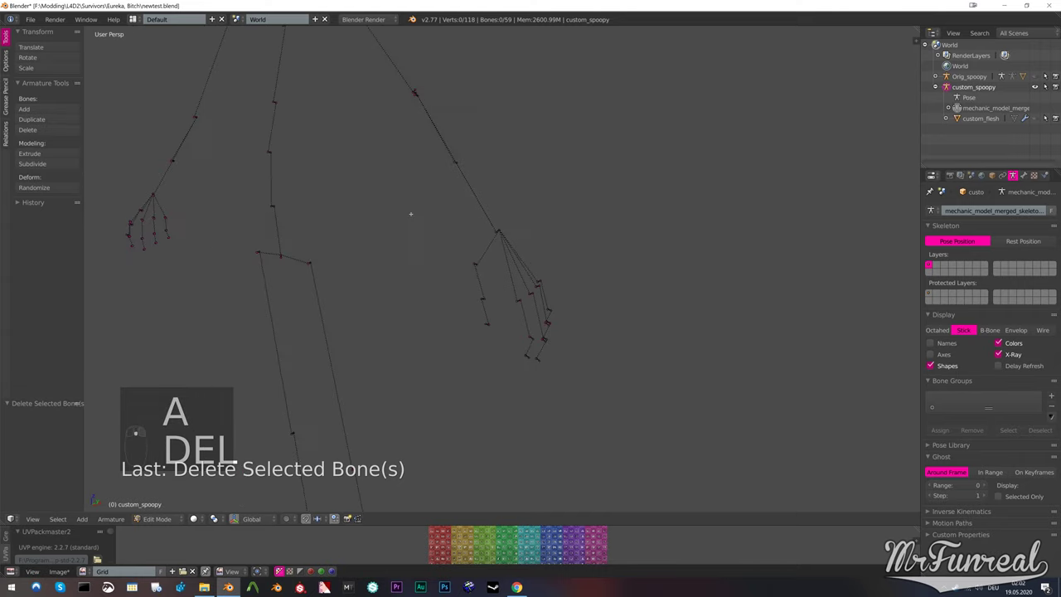
Delete the ValveBiped.Bip01_L_Elbow bone that overlaps the left elbow joint
middle_click_drag(409, 213, 572, 237, "shift")
scroll(547, 219, "up", 3)
key("Tab")
left_click(513, 174)
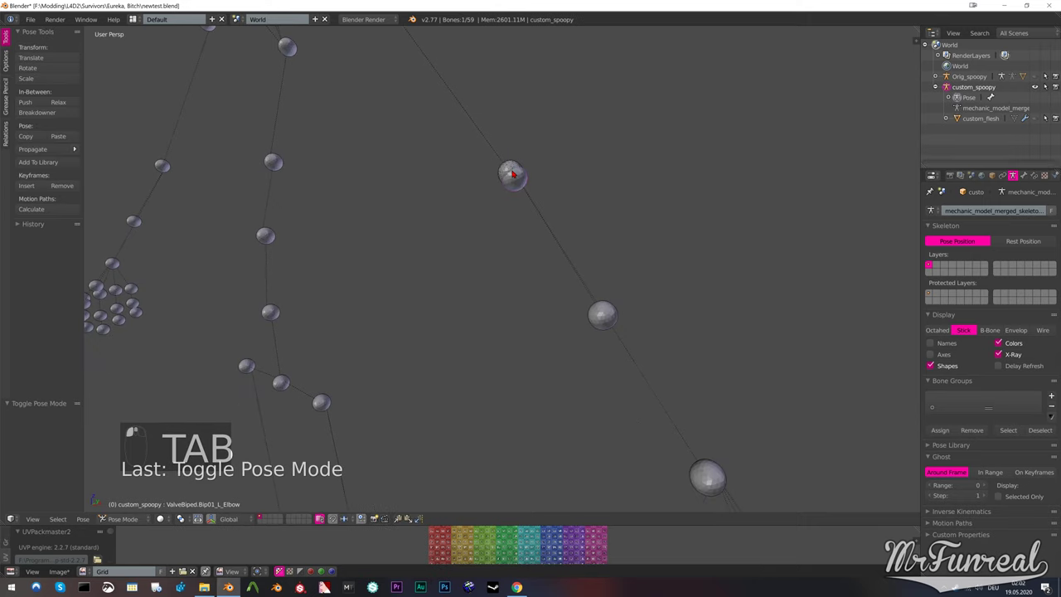
key("Tab")
key("Delete")
left_click(512, 173)
key("ctrl+Tab")
Delete the ValveBiped.attachment_armL_T bone at the left elbow
right_click(513, 174)
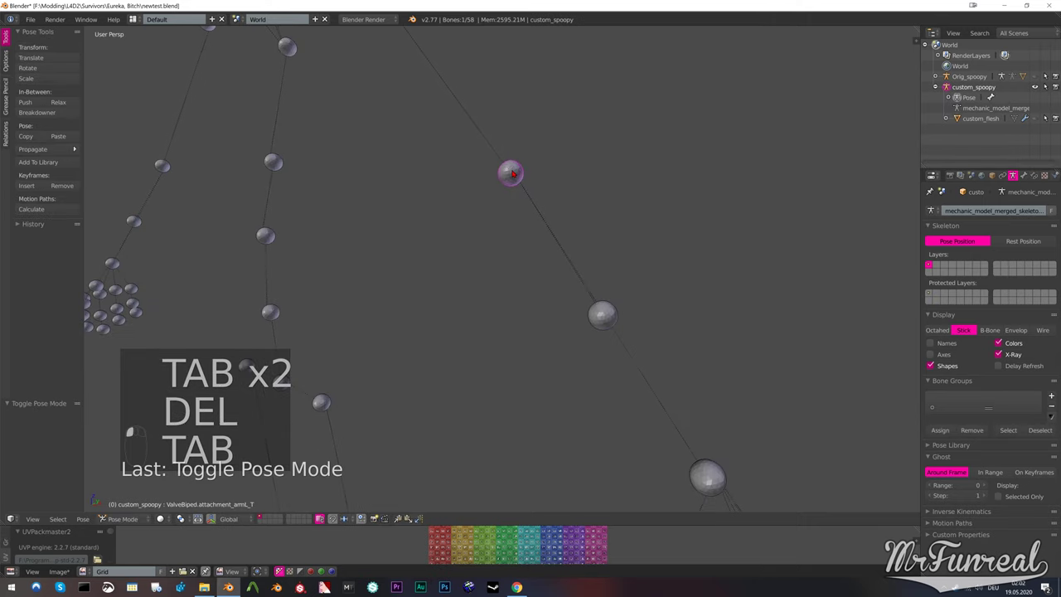
key("Tab")
key("Delete")
left_click(512, 173)
key("Tab")
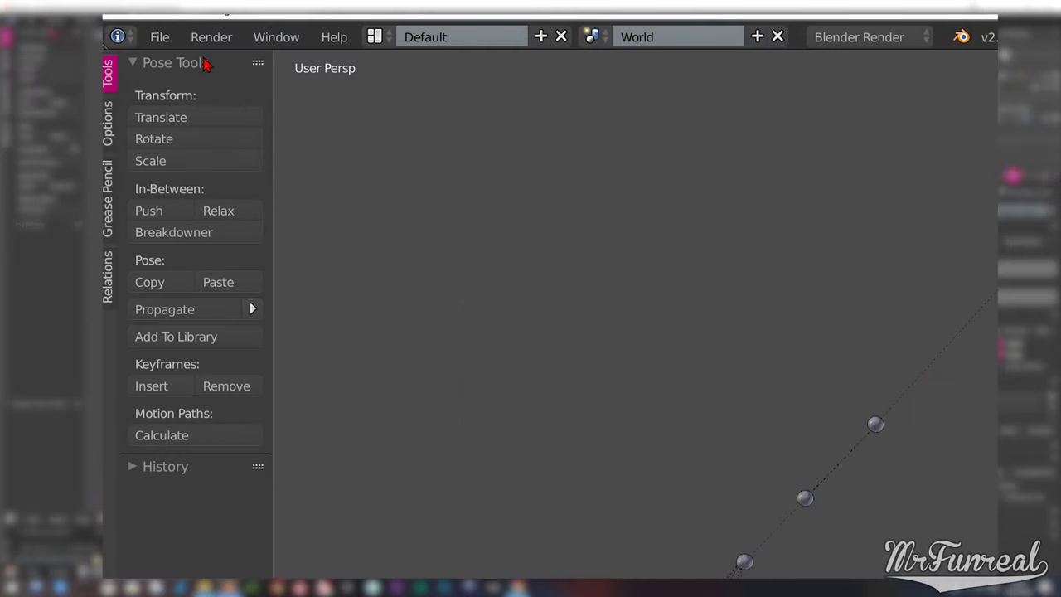
Search the add-ons in the user preferences for "attr" and check the 3D View: Copy Attributes Menu add-on
left_click(161, 38)
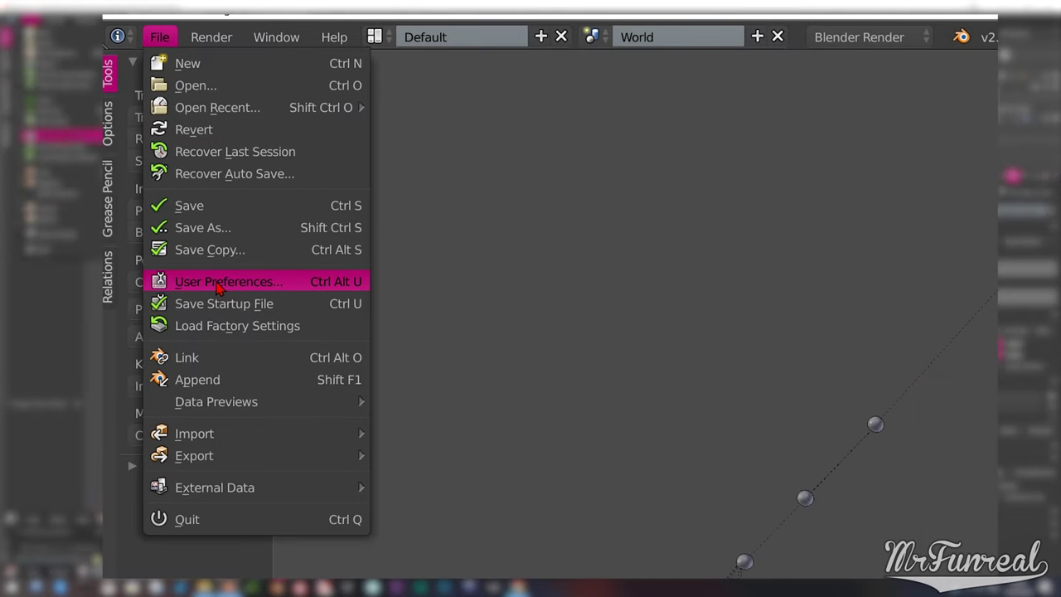
left_click(215, 282)
left_click(202, 101)
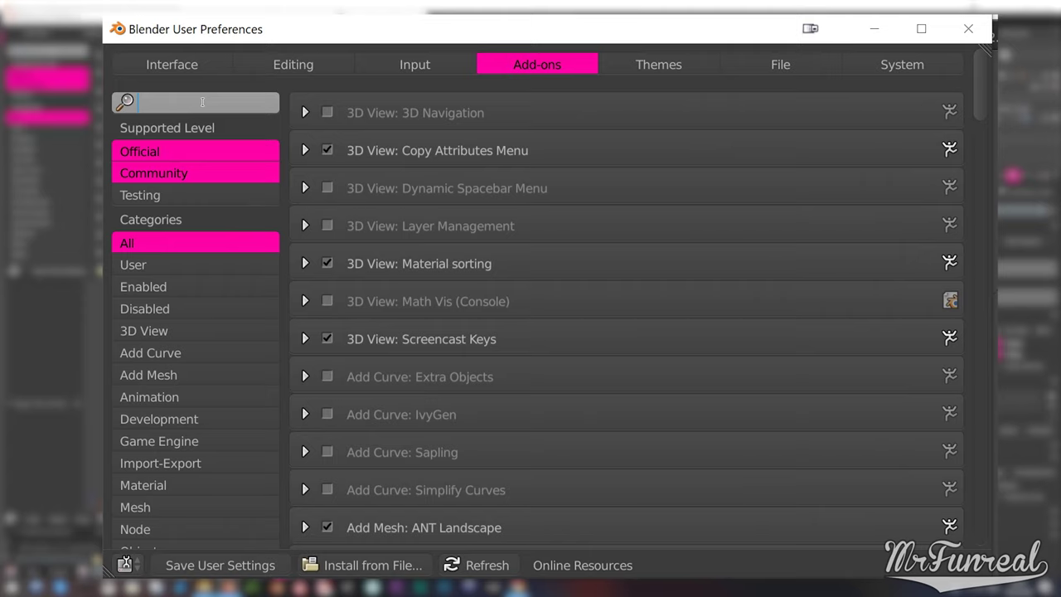
type("attr")
key("Return")
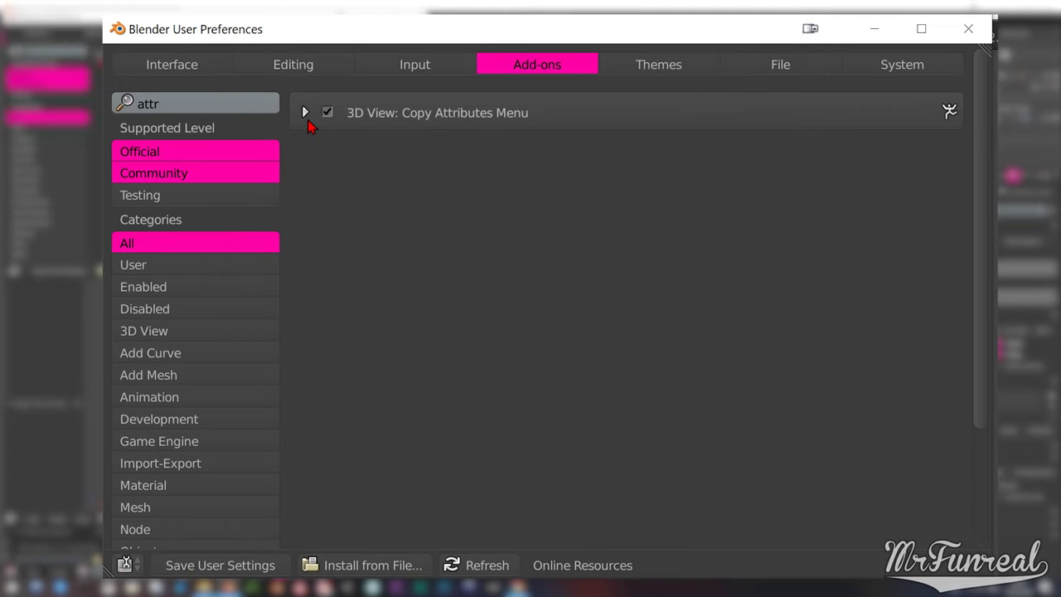
left_click(306, 114)
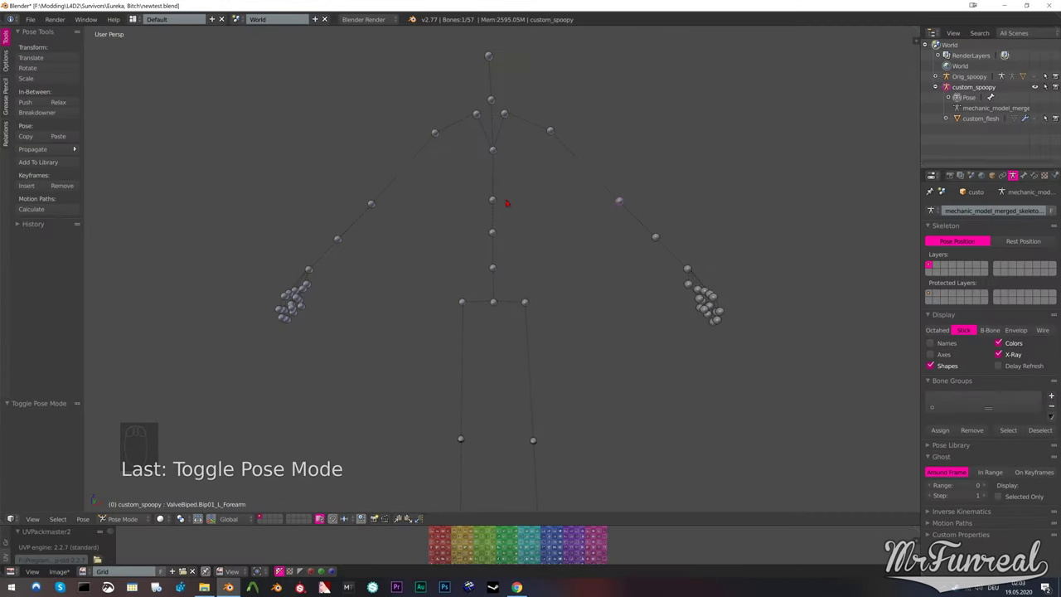
Remove the smd_bone_vis custom shape from the ValveBiped.Bip01_L_Forearm bone
middle_click_drag(565, 287, 557, 335)
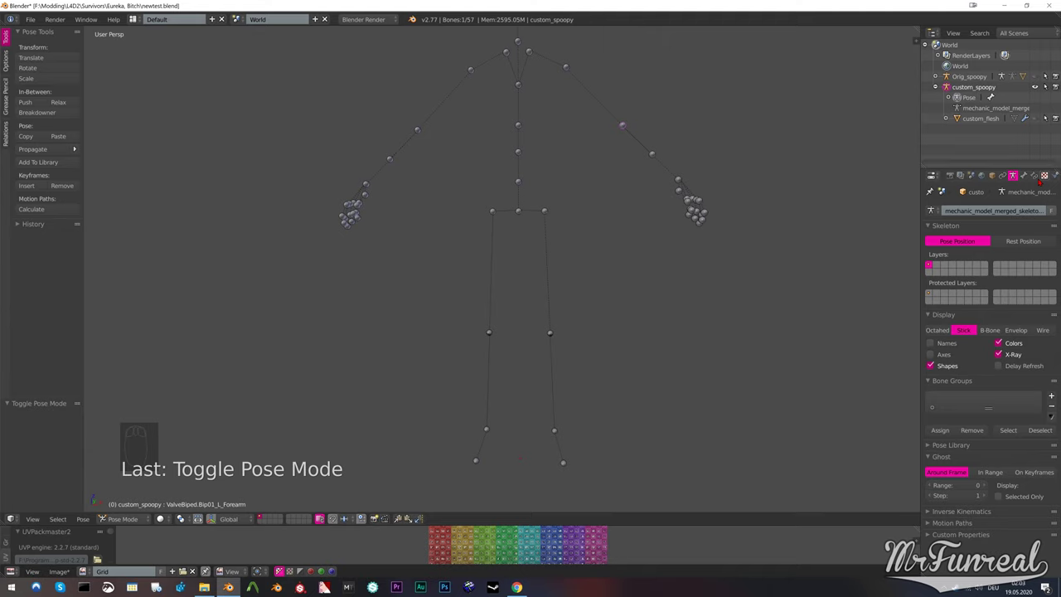
left_click(1024, 175)
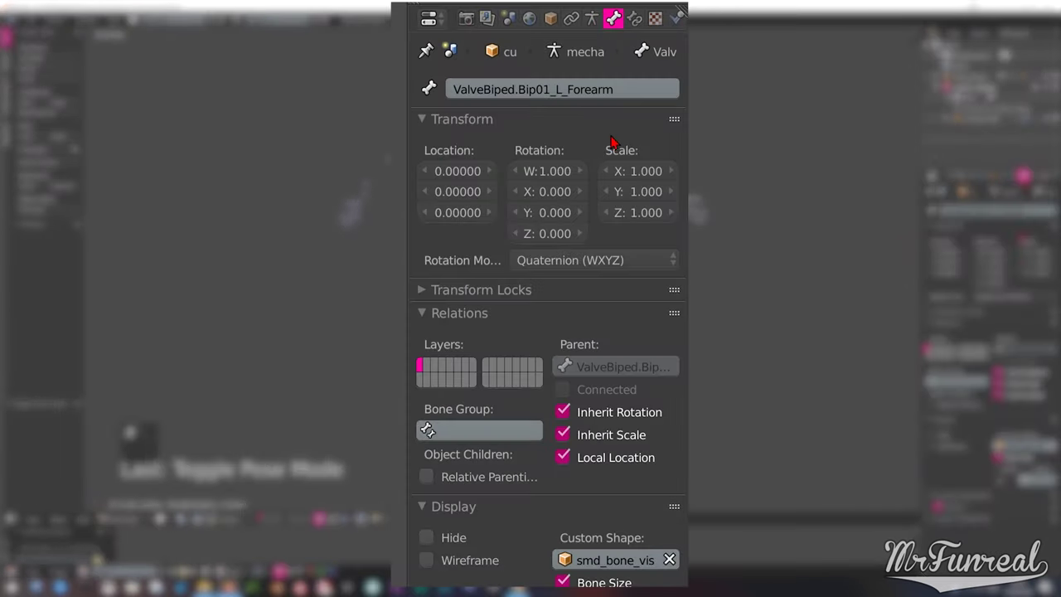
left_click(668, 561)
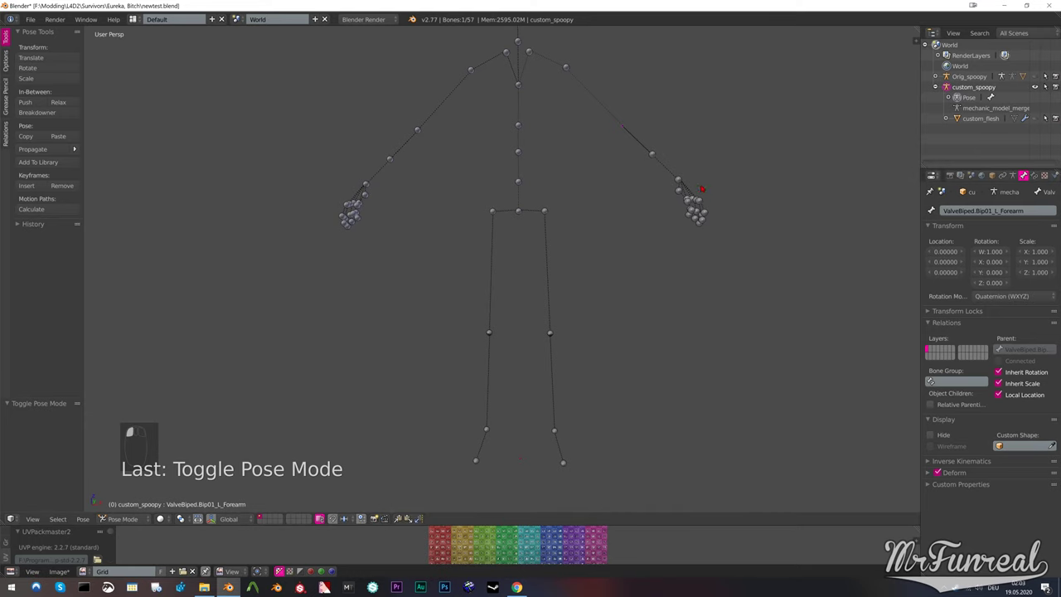
Try moving the left forearm bone
mouse_move(613, 236)
middle_mouse_down()
mouse_move(652, 213)
mouse_move(618, 256)
middle_mouse_up()
scroll(666, 224, "up", 4)
scroll(667, 223, "up", 2)
scroll(658, 225, "up", 2)
key("g")
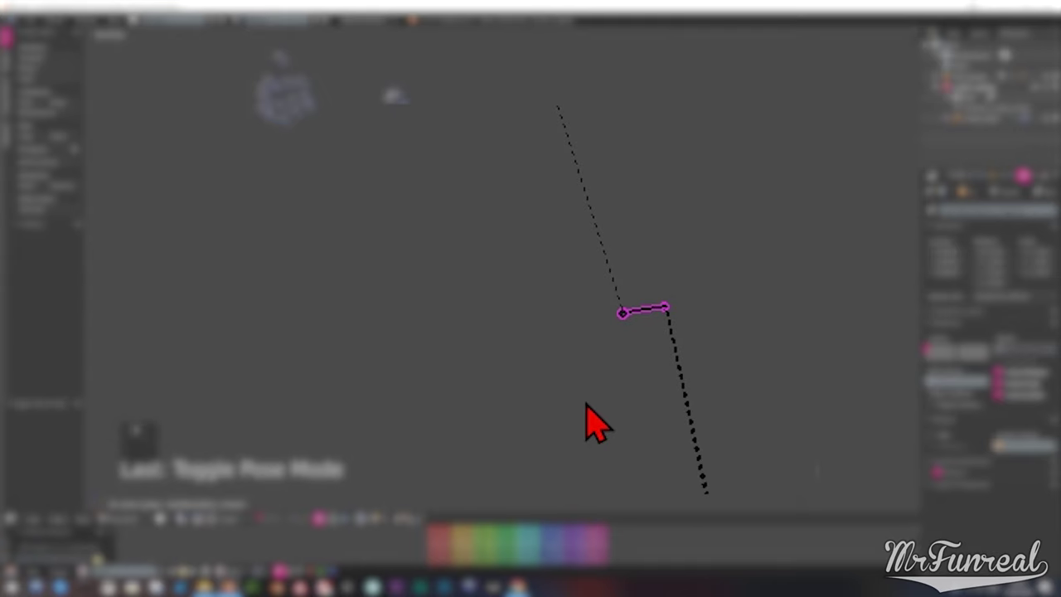
right_click(594, 425)
Select all bones with the left forearm bone active and copy its bone shape to them
key("a")
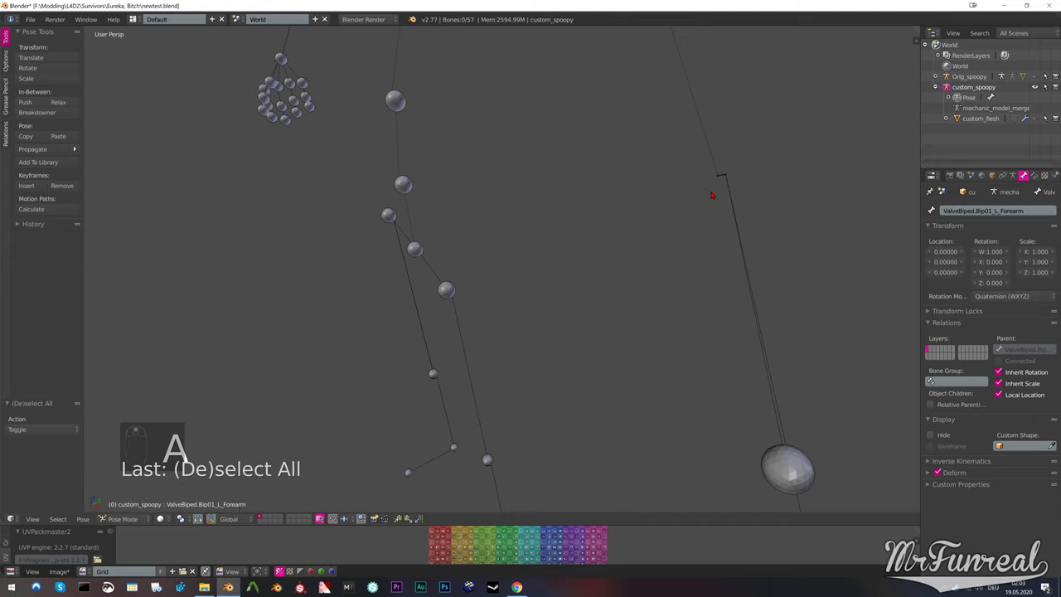
key("a")
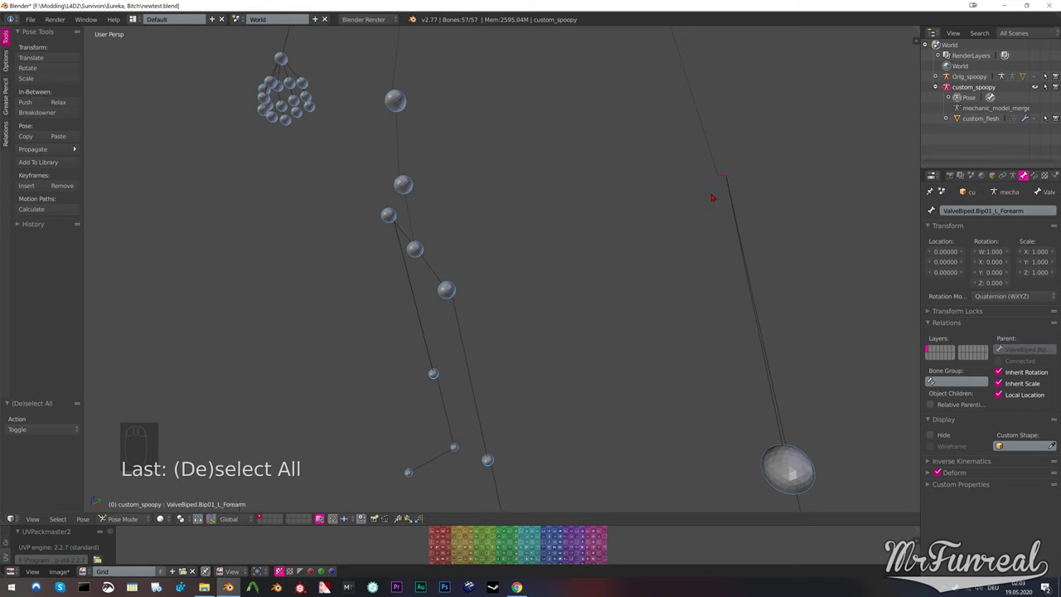
key("ctrl+c")
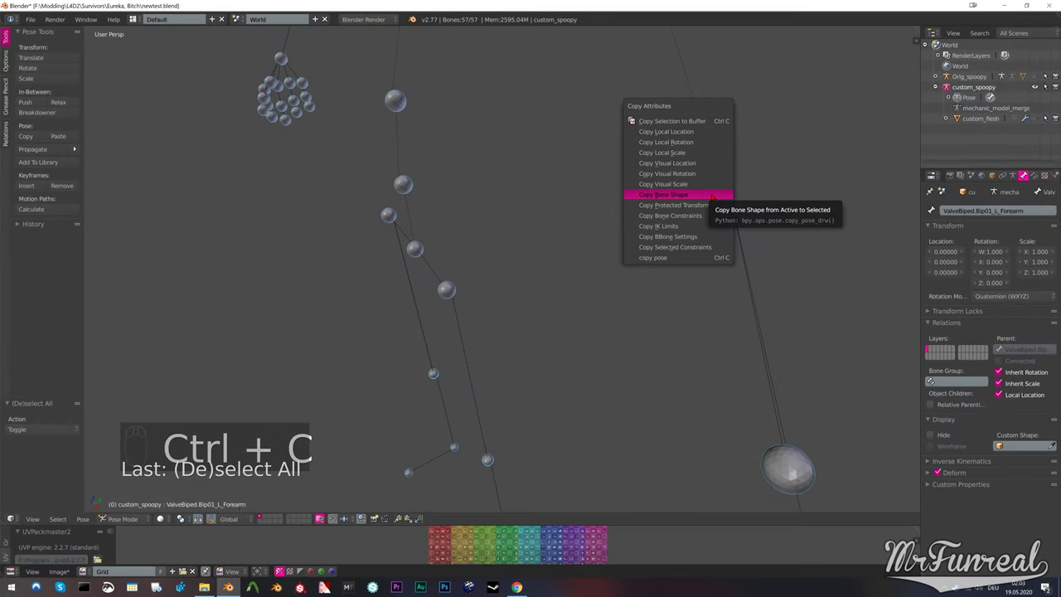
left_click(712, 196)
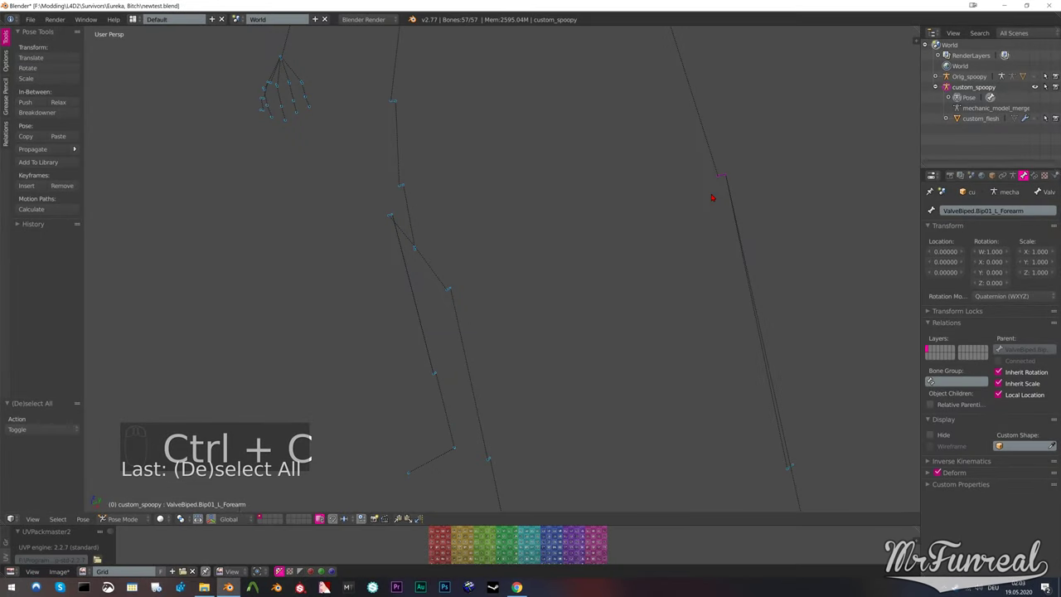
scroll(678, 211, "down", 6)
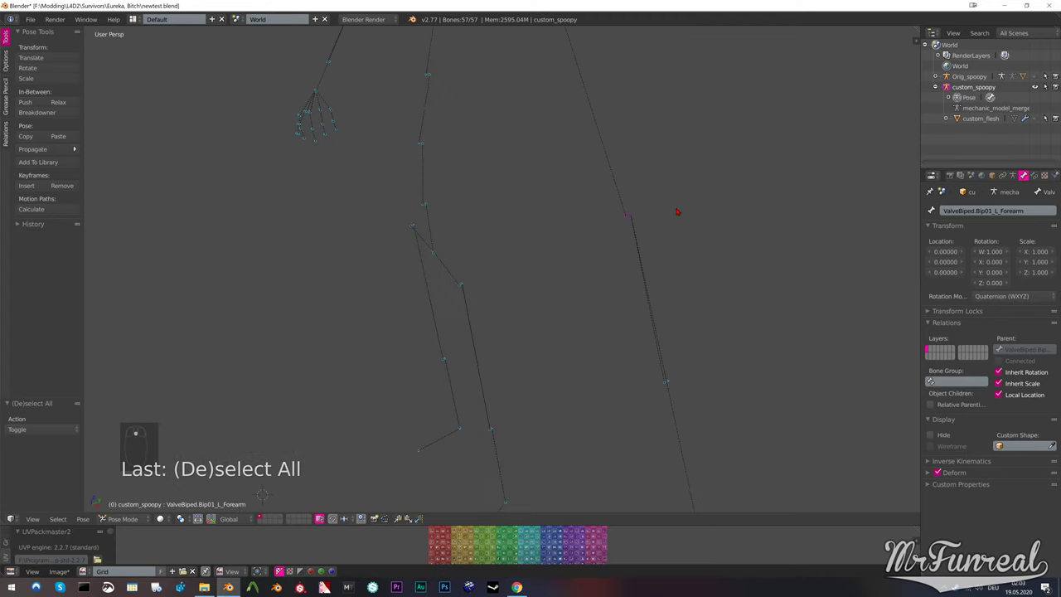
key("Tab")
key("Tab")
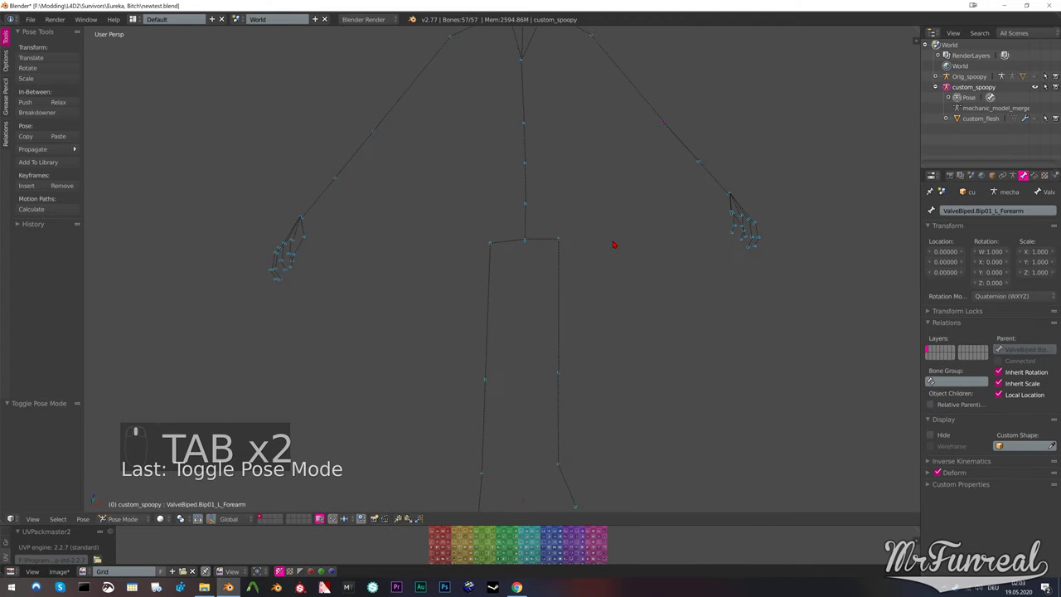
Extrude a new bone from the tip of the upright bone in Edit Mode
middle_click_drag(547, 383, 513, 383)
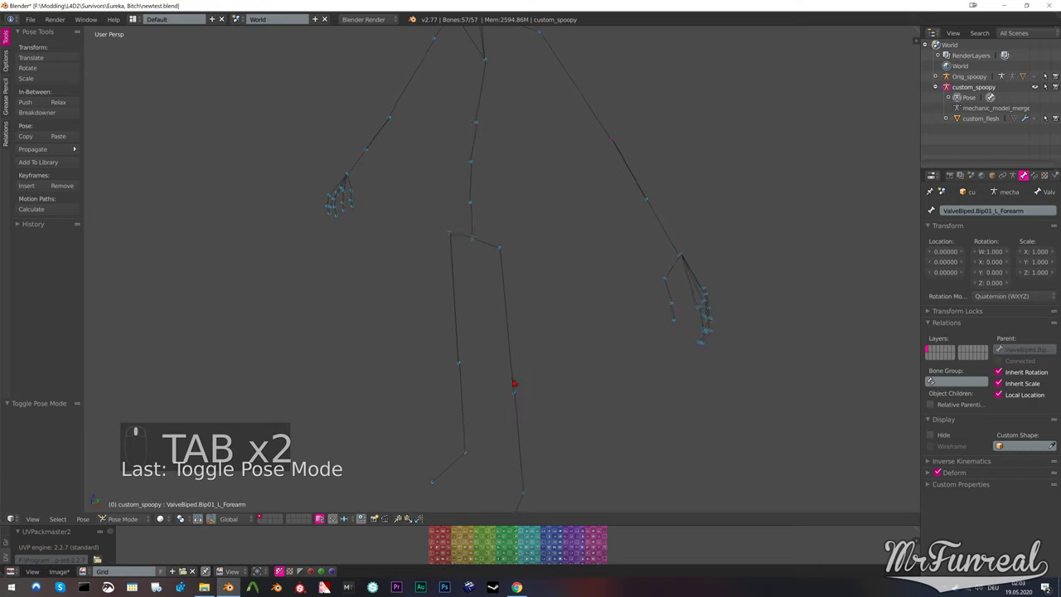
scroll(559, 285, "up", 6)
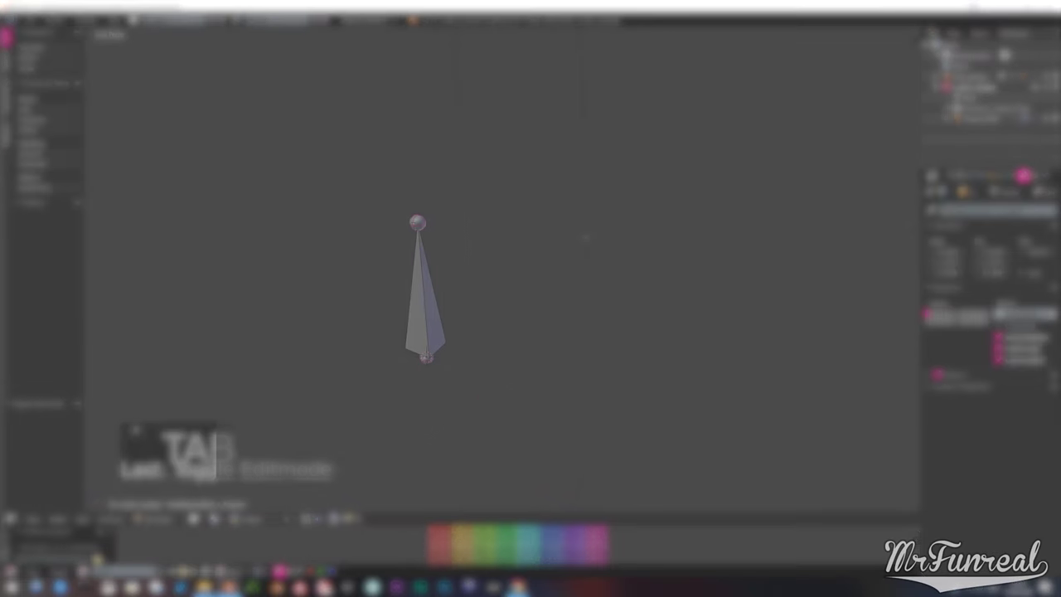
key("e")
left_click(516, 191)
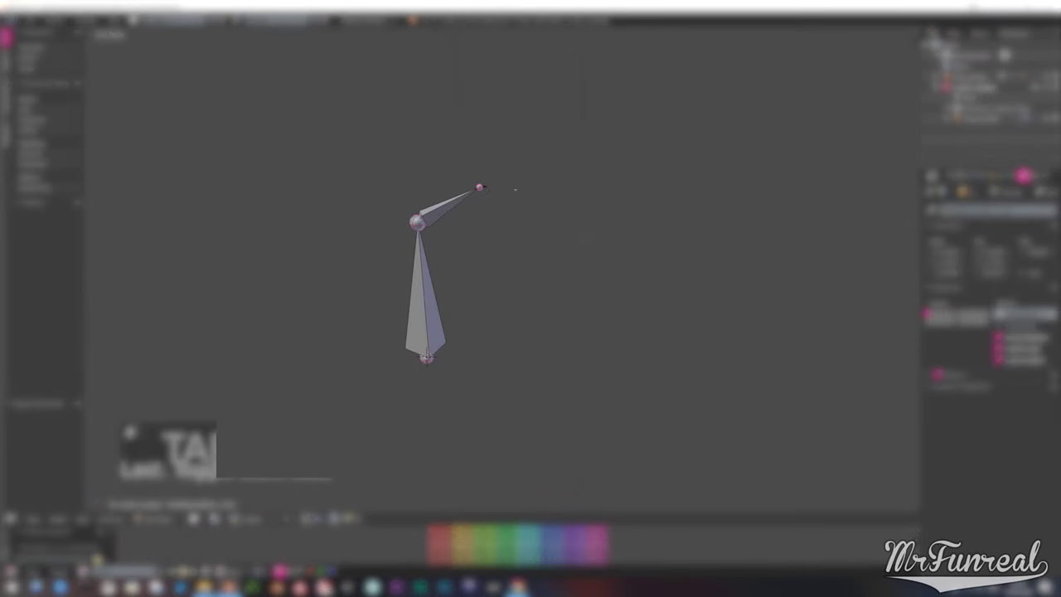
Extrude a chain of bones from the upright bone's tip, curving clockwise and spiralling inward to the centre
key("e")
left_click(667, 209)
key("e")
left_click(742, 249)
key("e")
left_click(779, 309)
key("e")
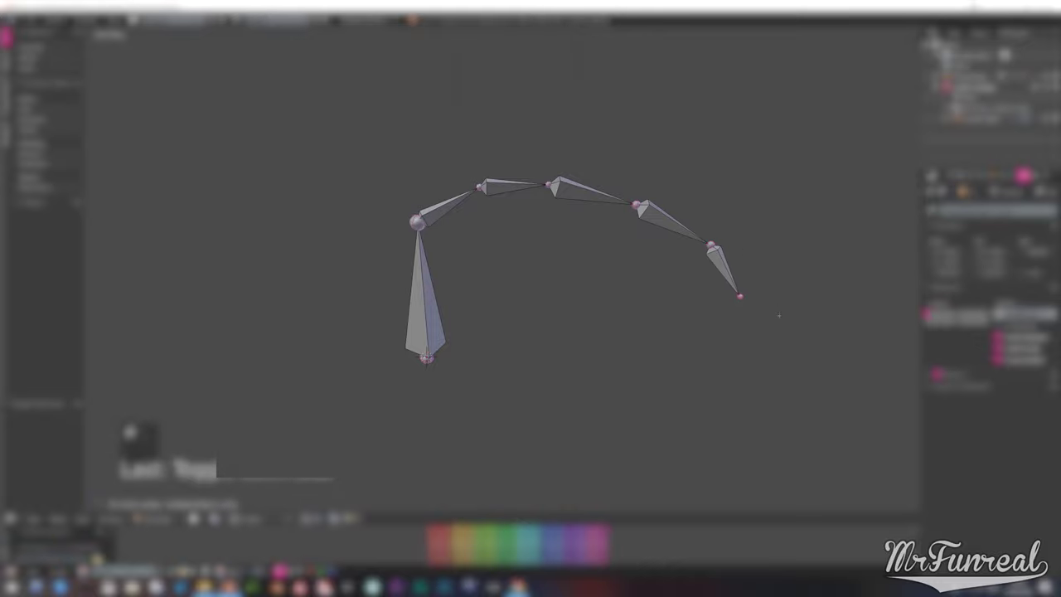
left_click(760, 385)
key("e")
left_click(662, 432)
key("e")
left_click(575, 427)
key("e")
left_click(505, 373)
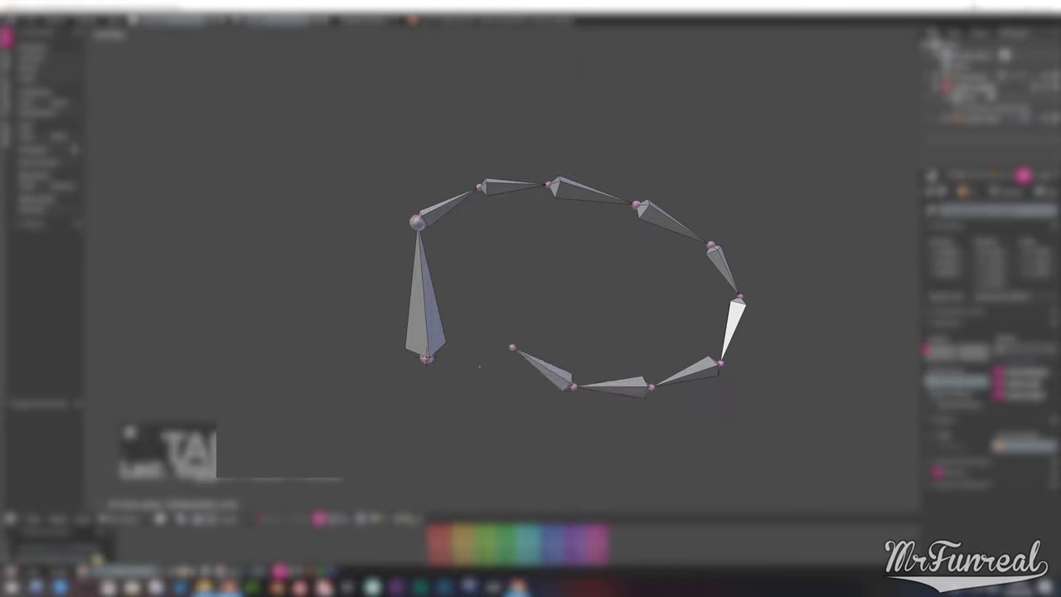
key("e")
left_click(503, 291)
key("Return")
key("e")
key("Return")
key("e")
key("Return")
key("e")
key("Return")
key("e")
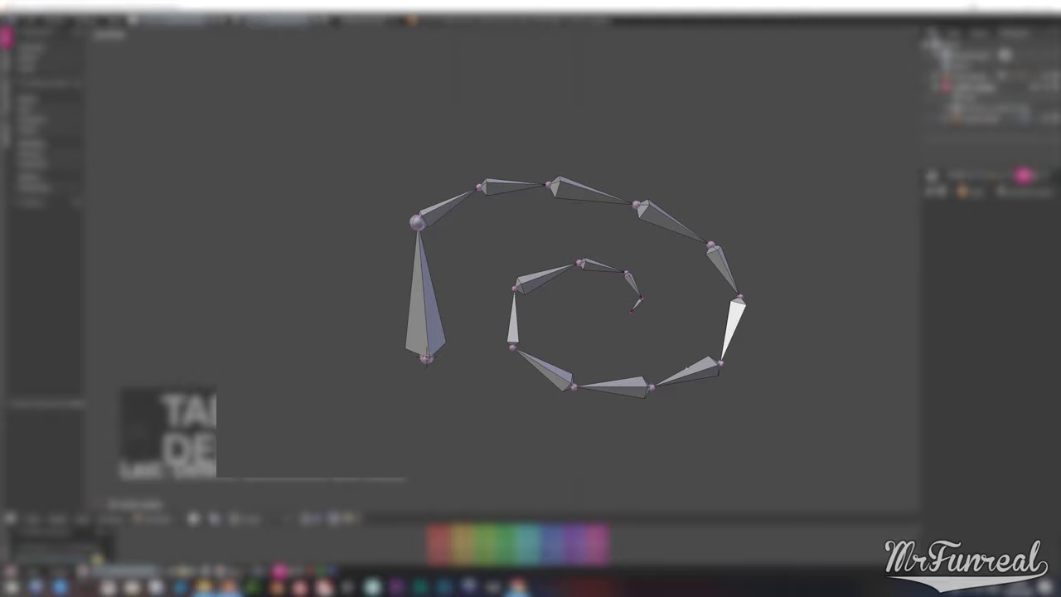
key("Return")
key("e")
key("Return")
key("e")
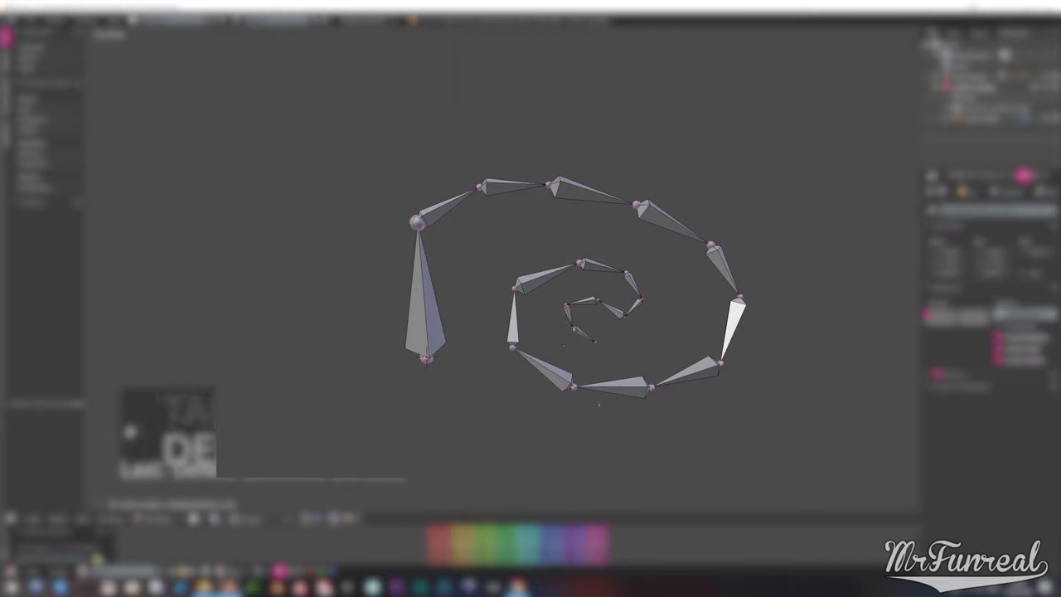
Continue extruding the bone chain out of the spiral's centre, passing beneath the upright bone's base and rising past its tip
key("Return")
key("e")
key("Return")
key("e")
key("e")
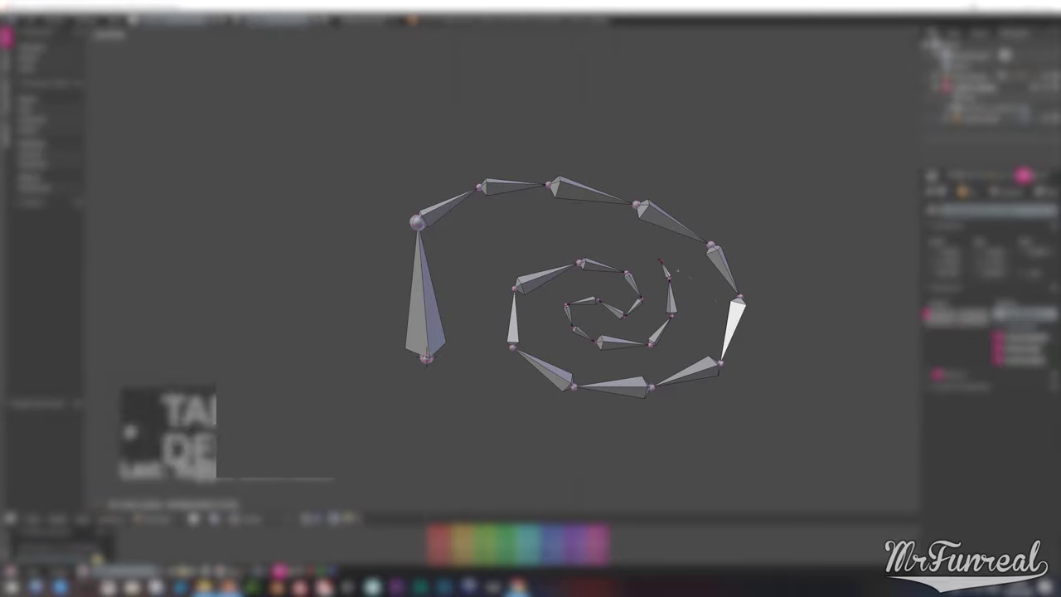
left_click(715, 301)
key("e")
left_click(691, 277)
key("e")
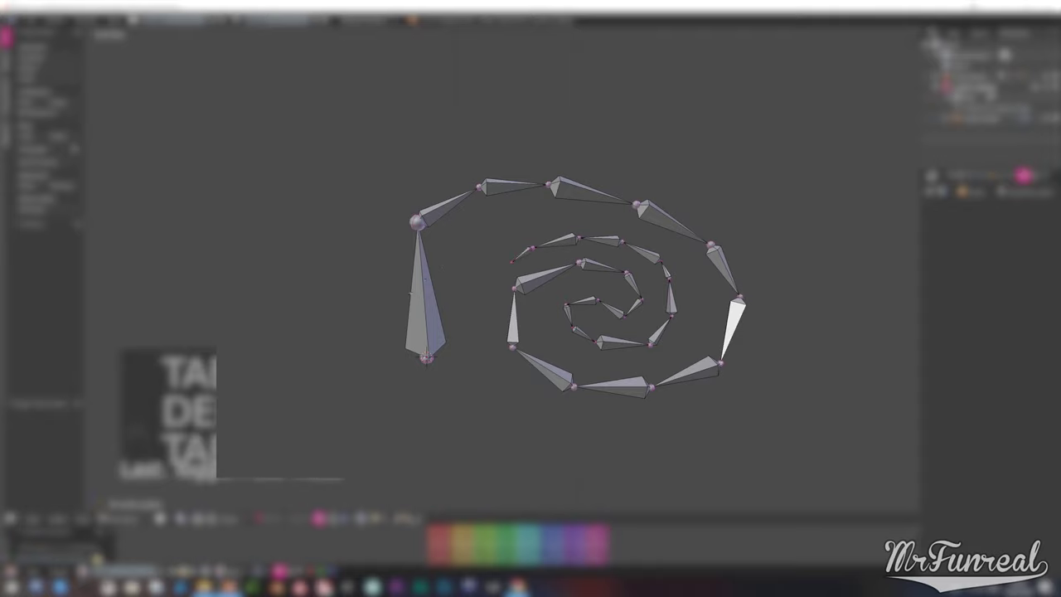
key("e")
left_click(451, 340)
key("e")
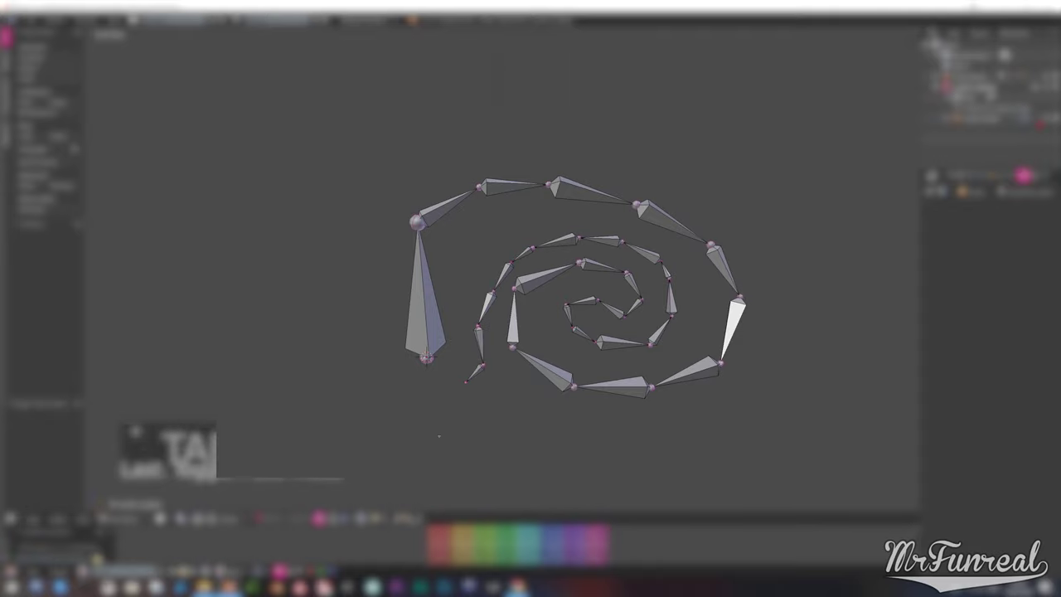
key("Return")
key("e")
key("Return")
key("e")
key("Return")
key("e")
key("Return")
key("e")
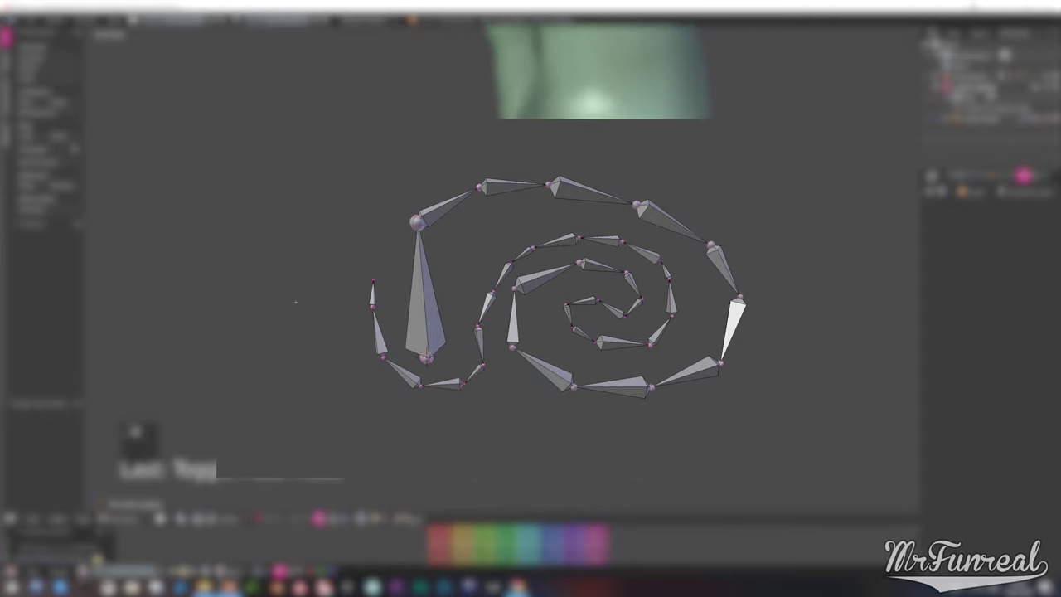
key("Return")
key("e")
key("Return")
key("e")
key("Return")
key("e")
key("Return")
key("e")
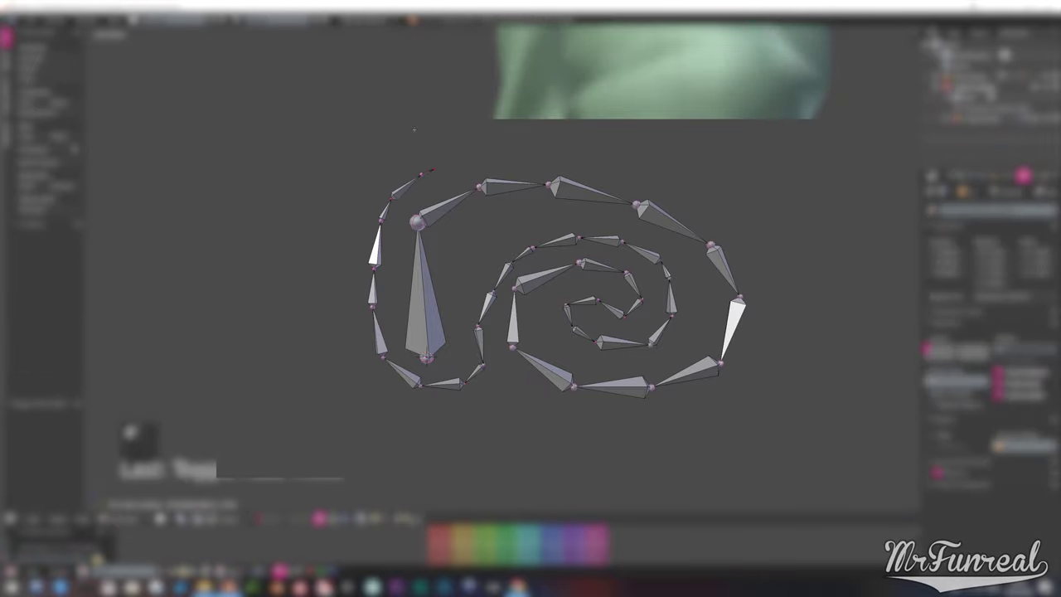
Extrude further bones clockwise around the outside of the whole spiral until the chain surrounds the upright bone again
key("Tab")
left_click(618, 133)
key("e")
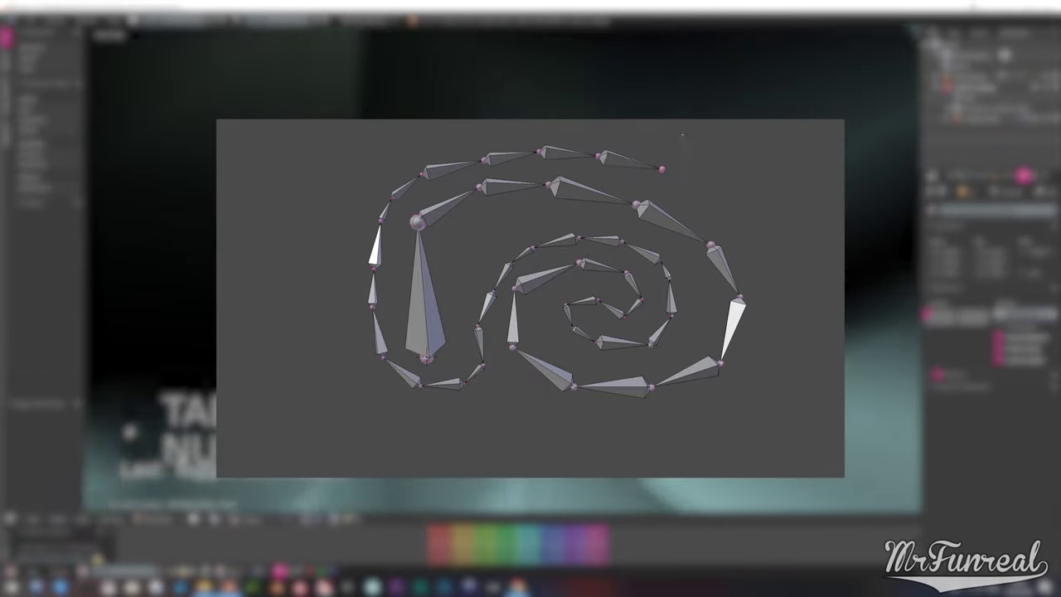
left_click(685, 147)
key("e")
left_click(739, 163)
key("e")
left_click(796, 201)
key("e")
key("Return")
key("e")
key("Return")
key("e")
key("Return")
key("e")
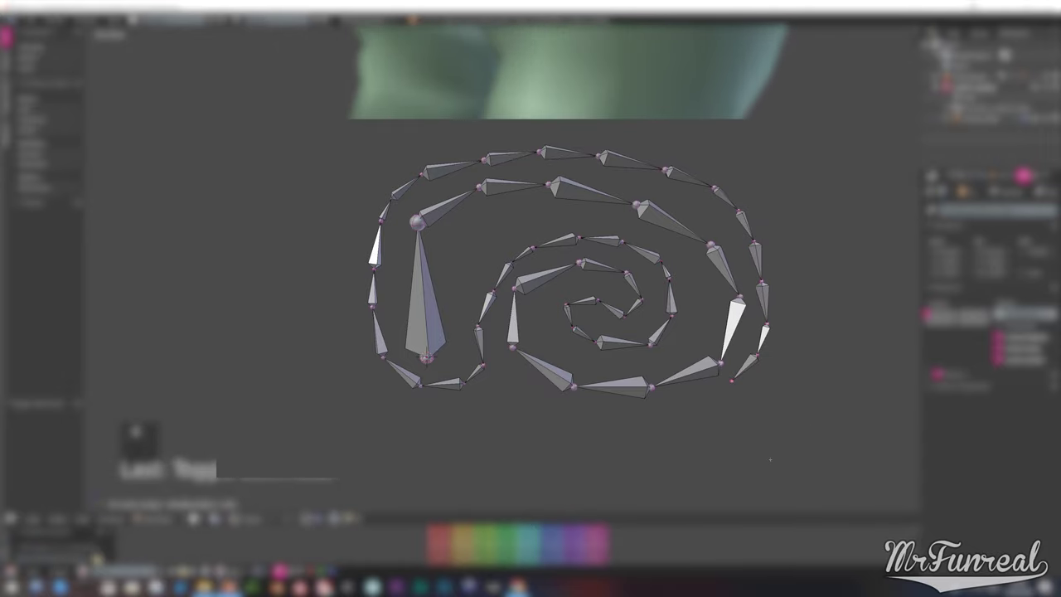
key("Return")
key("e")
key("Return")
key("e")
key("Return")
key("e")
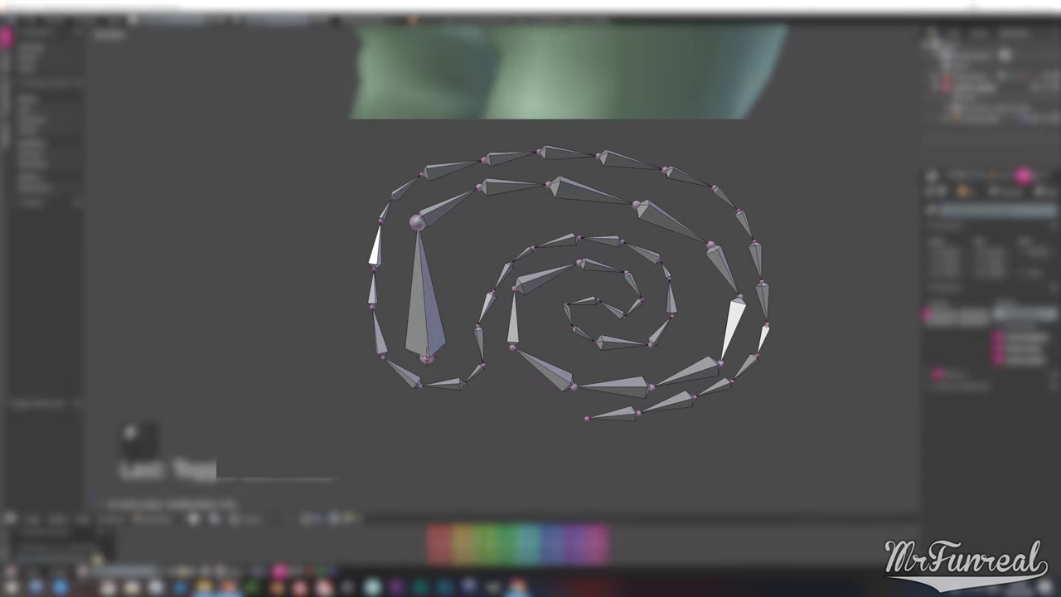
key("Return")
key("e")
key("Return")
key("e")
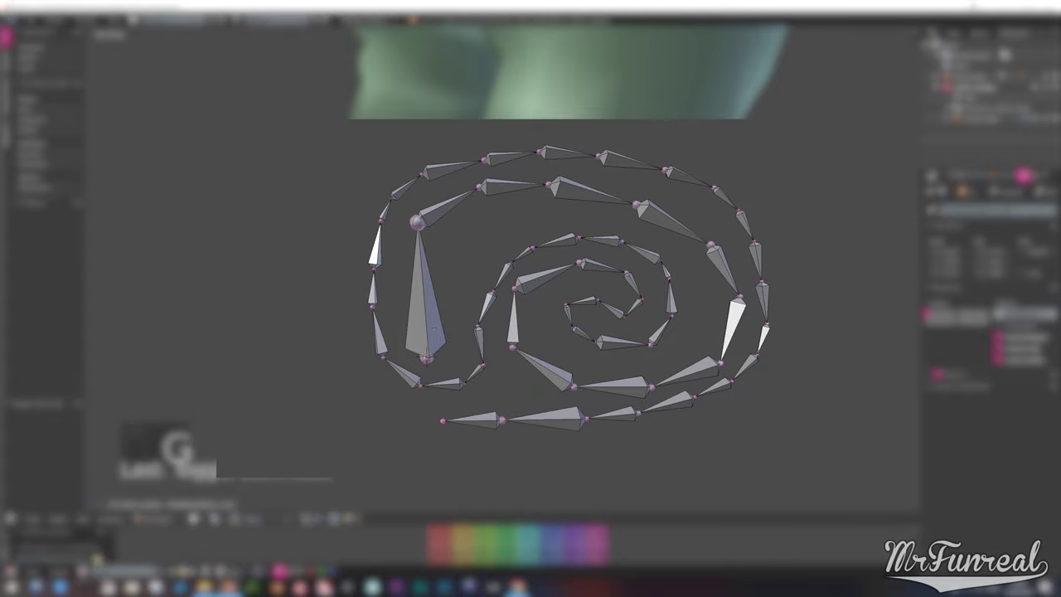
key("Return")
key("e")
key("Return")
key("e")
key("Return")
key("e")
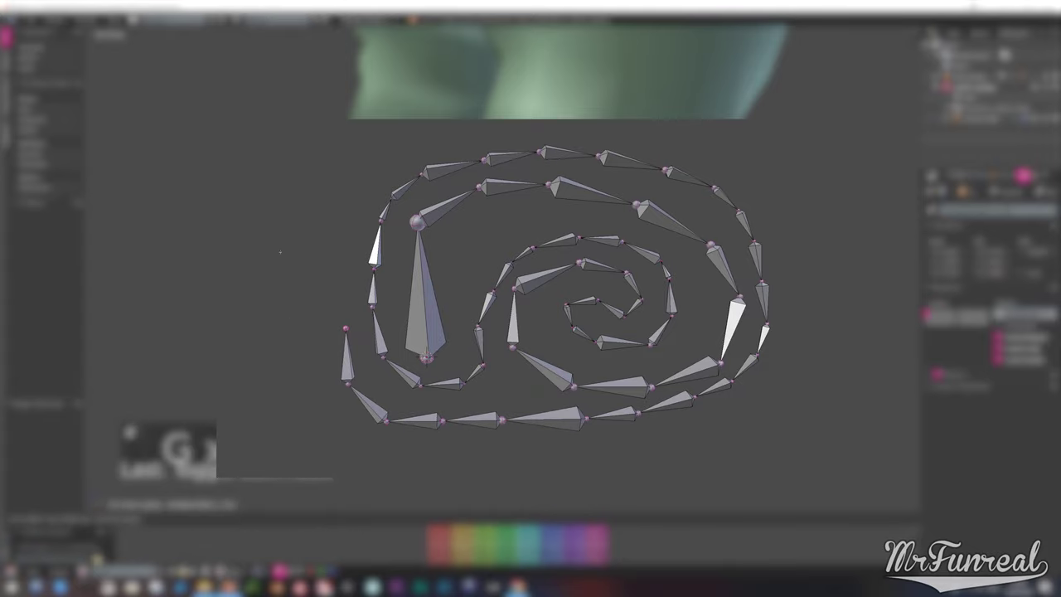
key("Return")
key("e")
key("Return")
key("e")
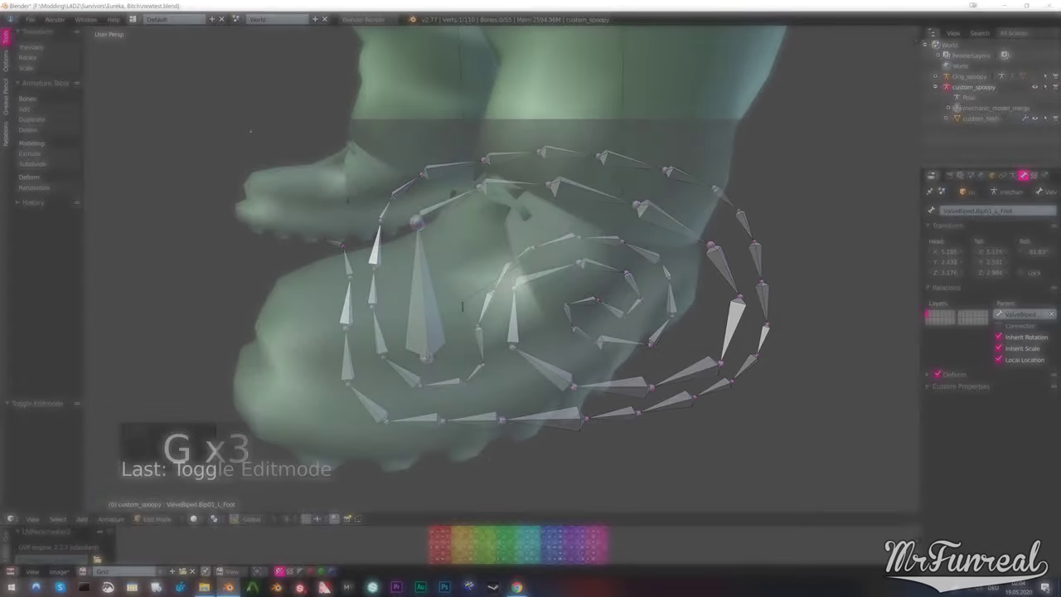
Set the custom_spoopy armature's bone display to Octahedral and switch from Pose Mode back to Edit Mode
key("Tab")
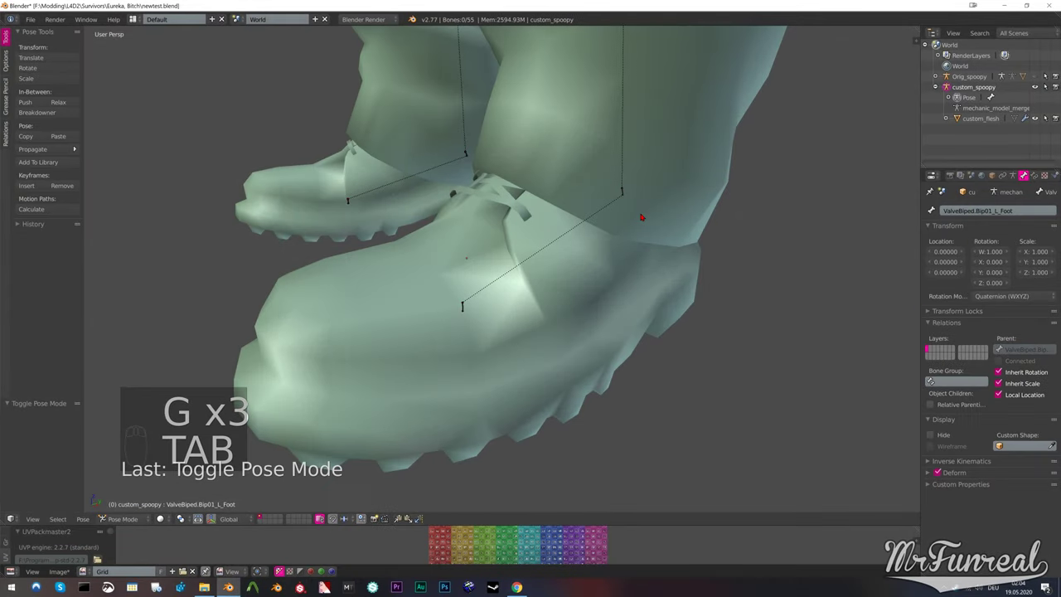
key("q")
key("a")
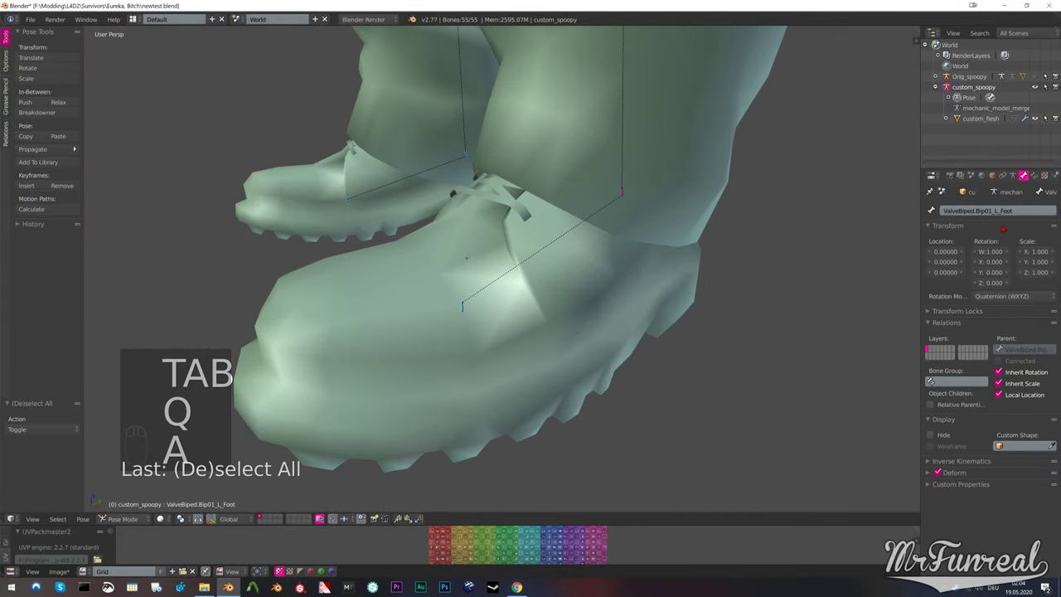
left_click(1013, 176)
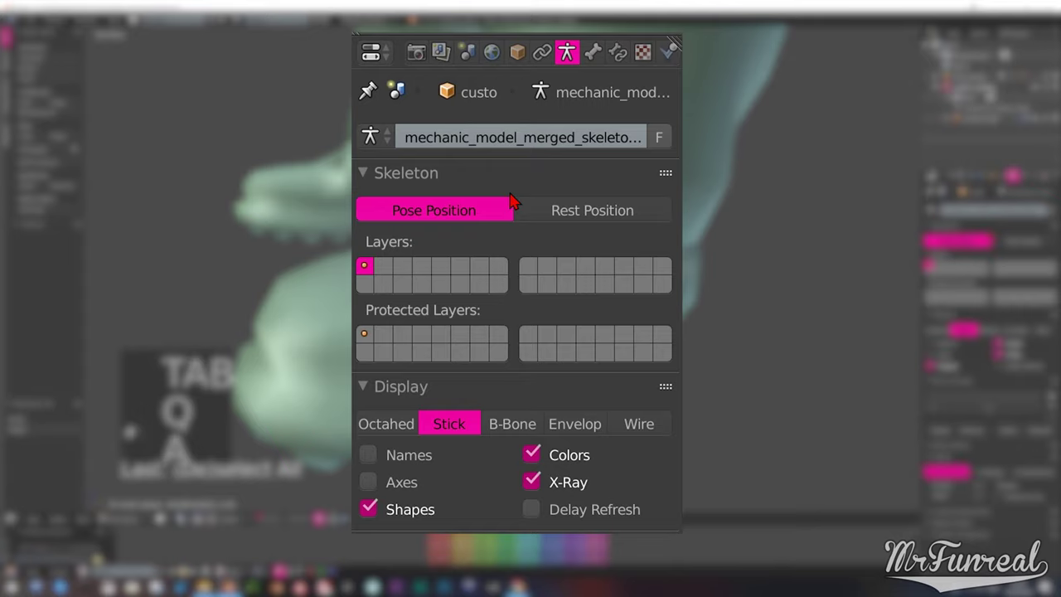
left_click(388, 424)
key("Tab")
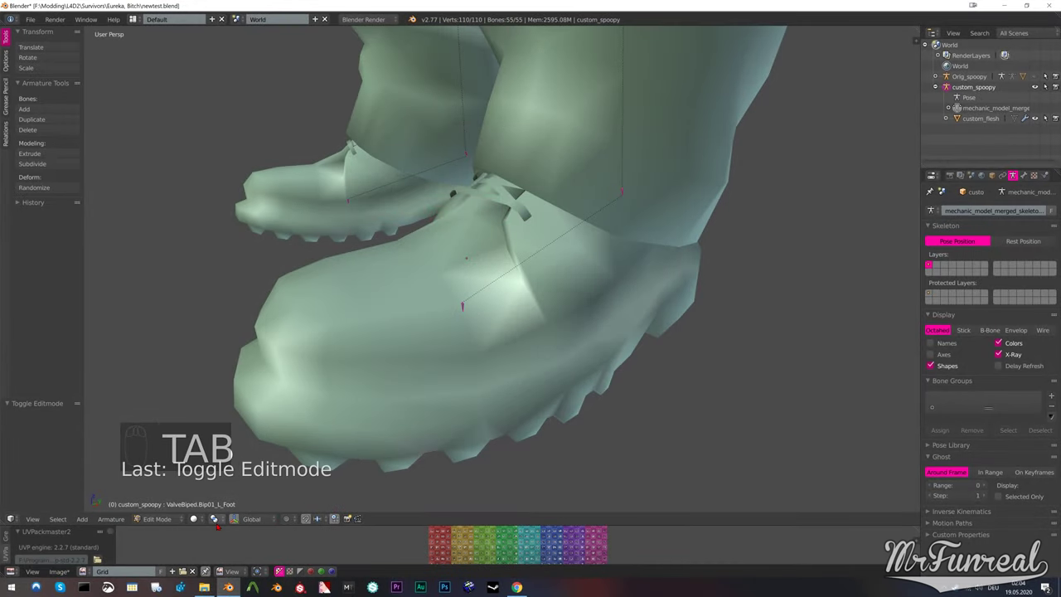
Try moving the tip of the ValveBiped.Bip01_L_Foot bone freehand toward the toe bone
left_click(621, 192)
key("g")
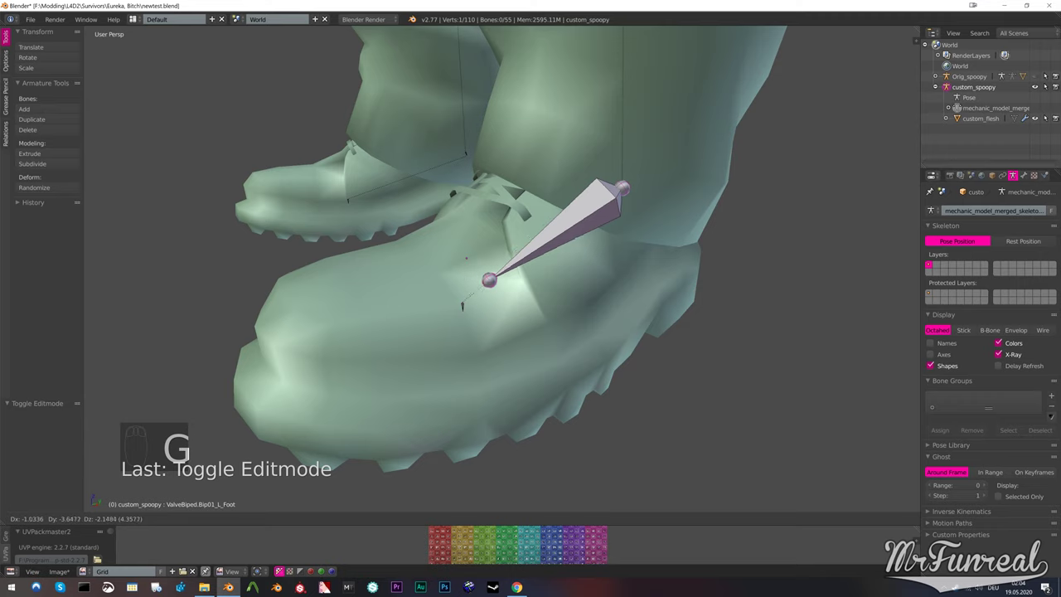
key("Escape")
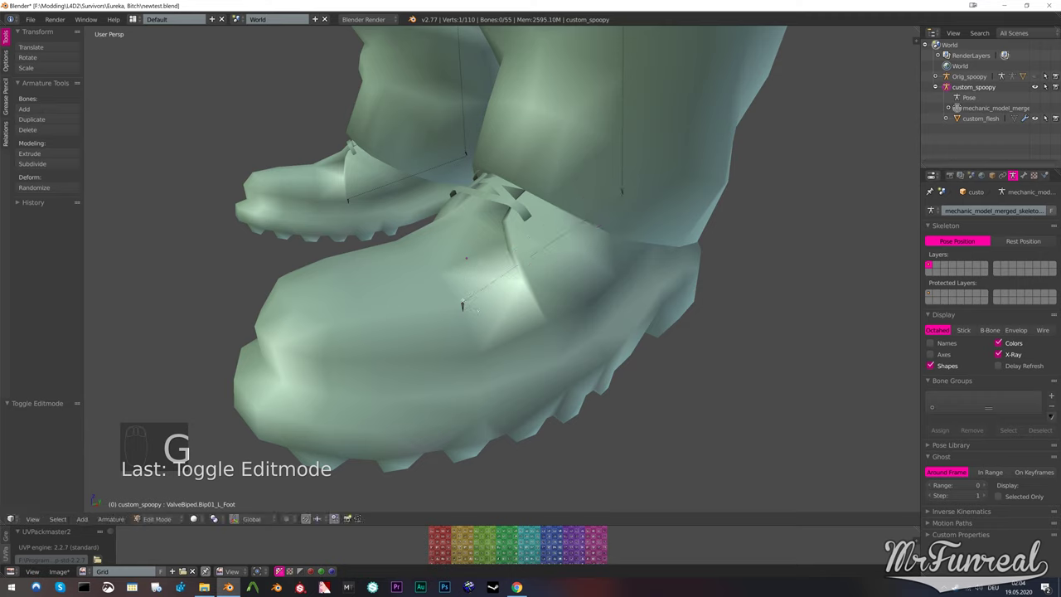
Snap the 3D cursor to the head of the ValveBiped.Bip01_L_Toe0 bone
scroll(501, 269, "up", 4)
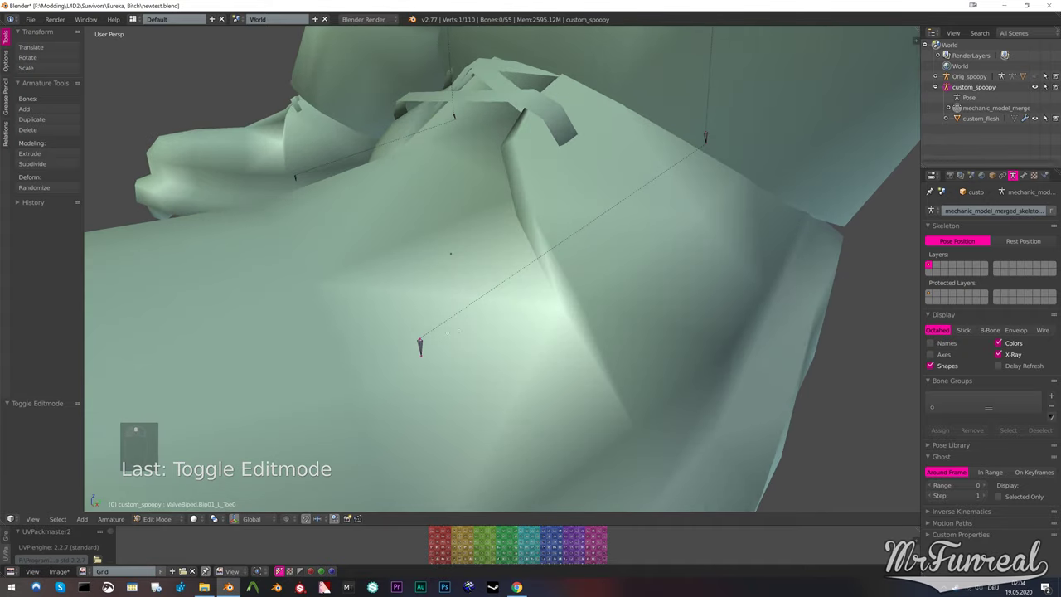
key("KP_Decimal")
scroll(570, 279, "down", 3)
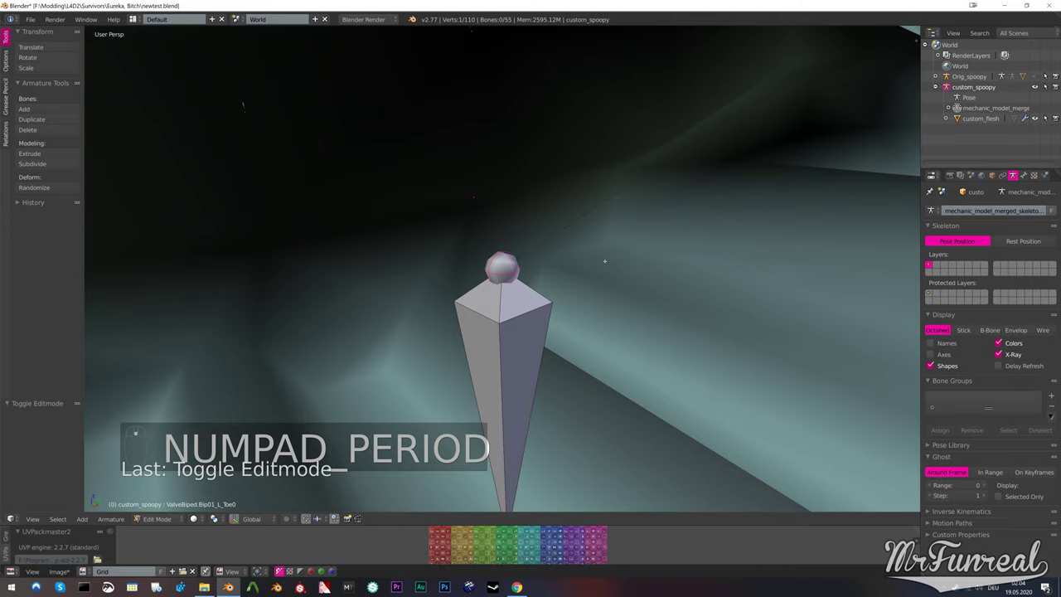
key("shift+s")
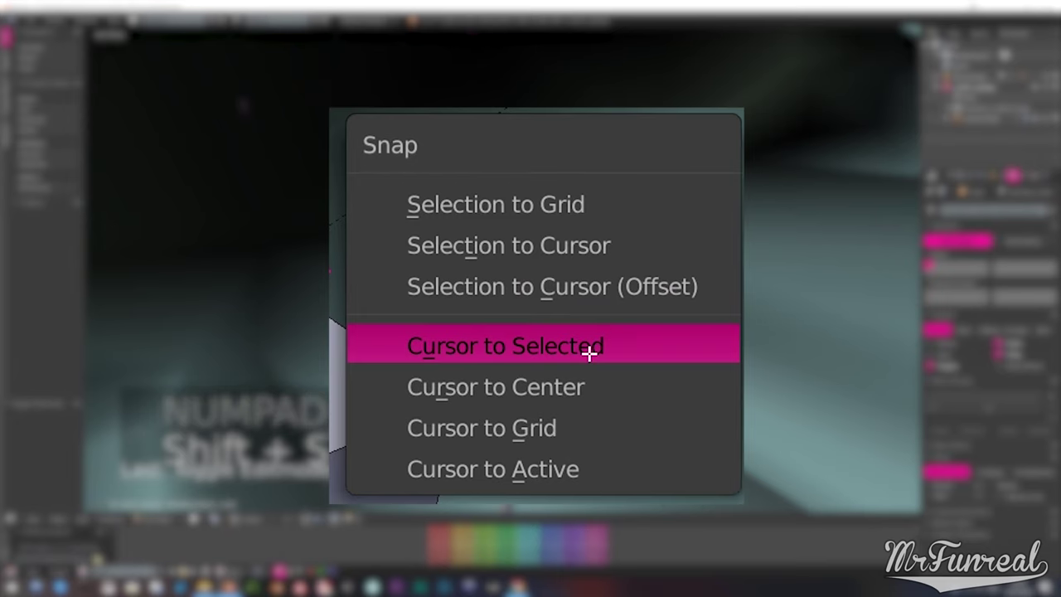
left_click(666, 343)
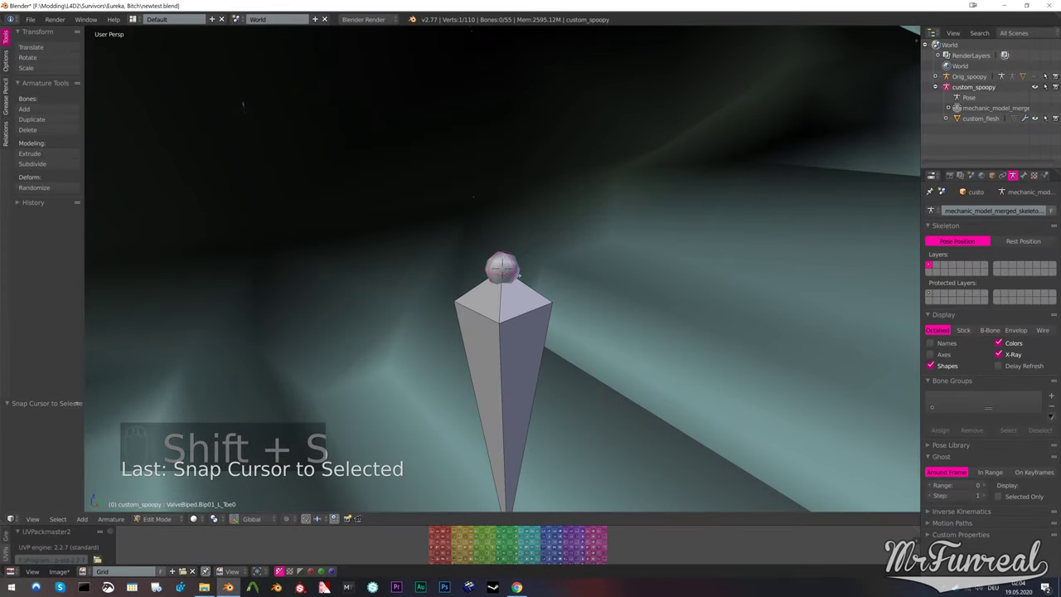
Move the tip of the ValveBiped.Bip01_L_Foot bone toward the toe bone and snap it to the 3D cursor
scroll(681, 229, "down", 3)
scroll(681, 229, "up", 10)
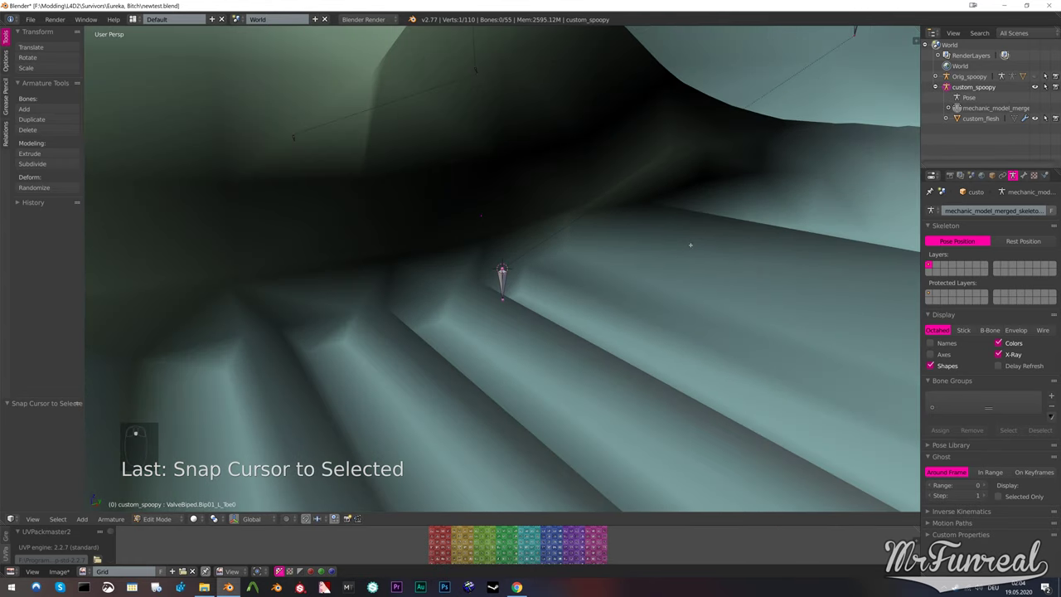
key("g")
key("Return")
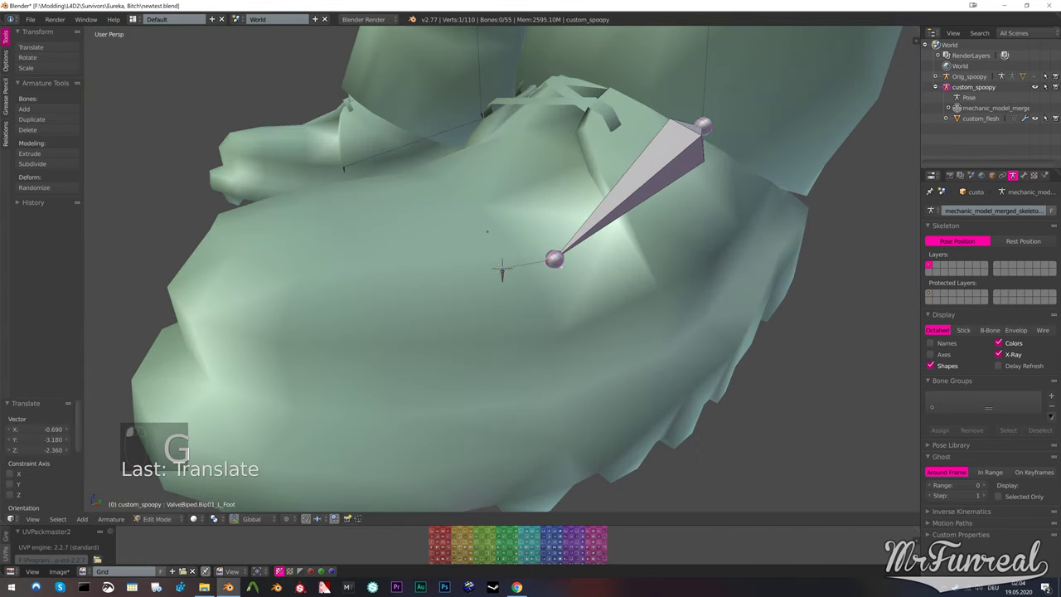
key("shift+s")
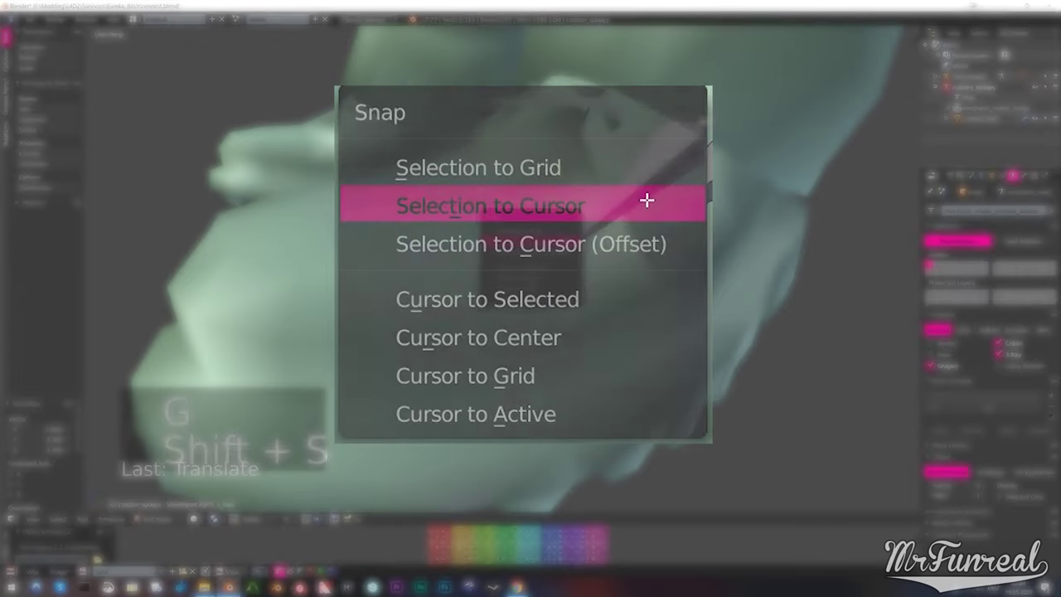
left_click(647, 201)
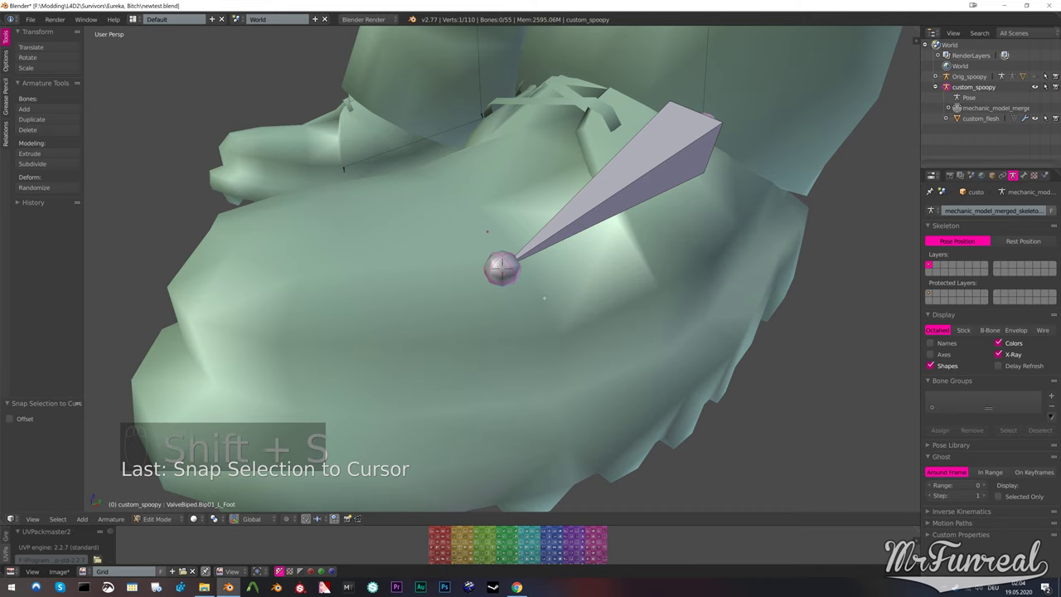
Show the model in wireframe and view the left foot from the front in orthographic projection
scroll(501, 268, "up", 6)
scroll(492, 340, "up", 2)
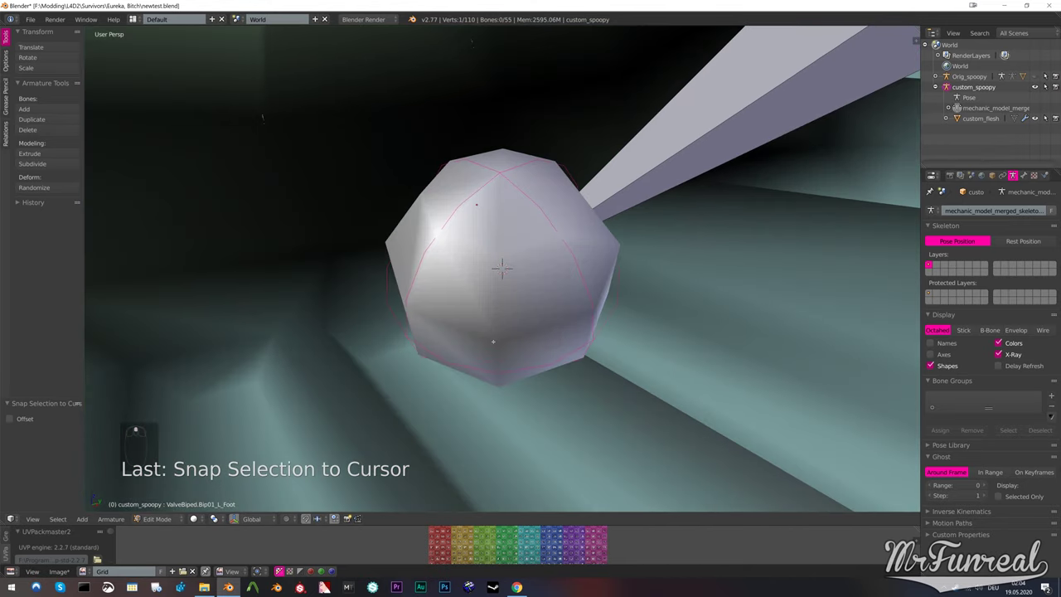
key("h")
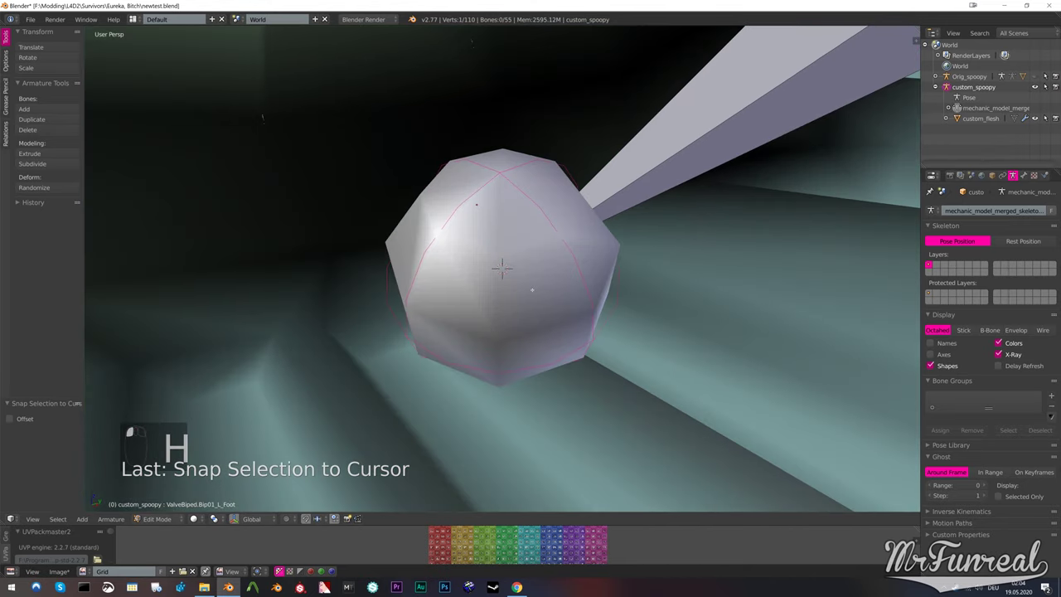
key("z")
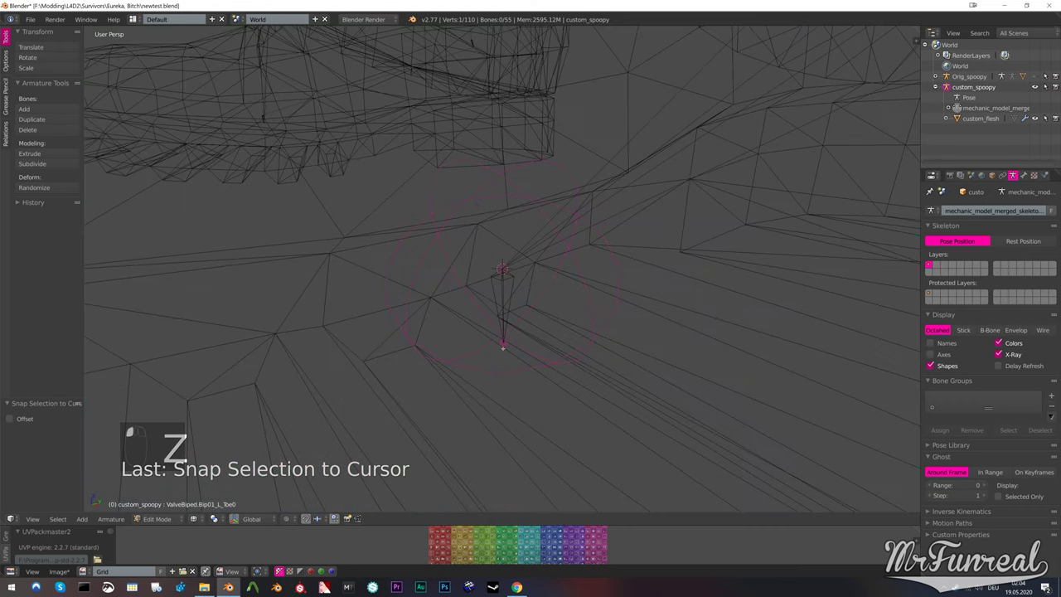
key("KP_1")
key("KP_5")
scroll(522, 338, "down", 4)
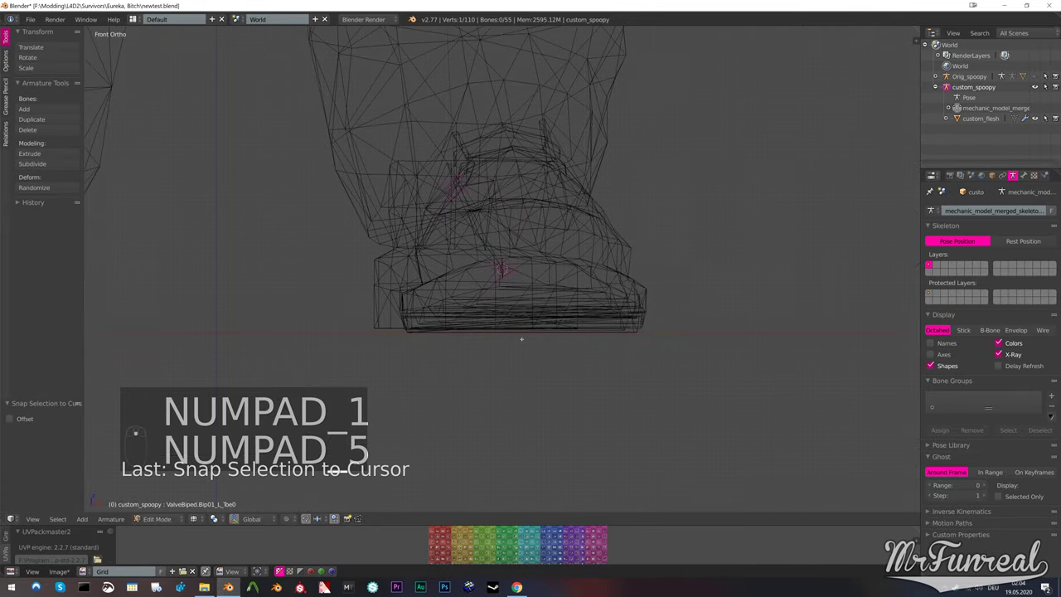
Examine the joint between the left foot and toe bones from the side, toggling the selection to highlight it
key("KP_6")
key("KP_6")
key("KP_6")
key("KP_6")
key("KP_6")
key("KP_6")
key("KP_6")
key("KP_6")
key("KP_6")
key("KP_6")
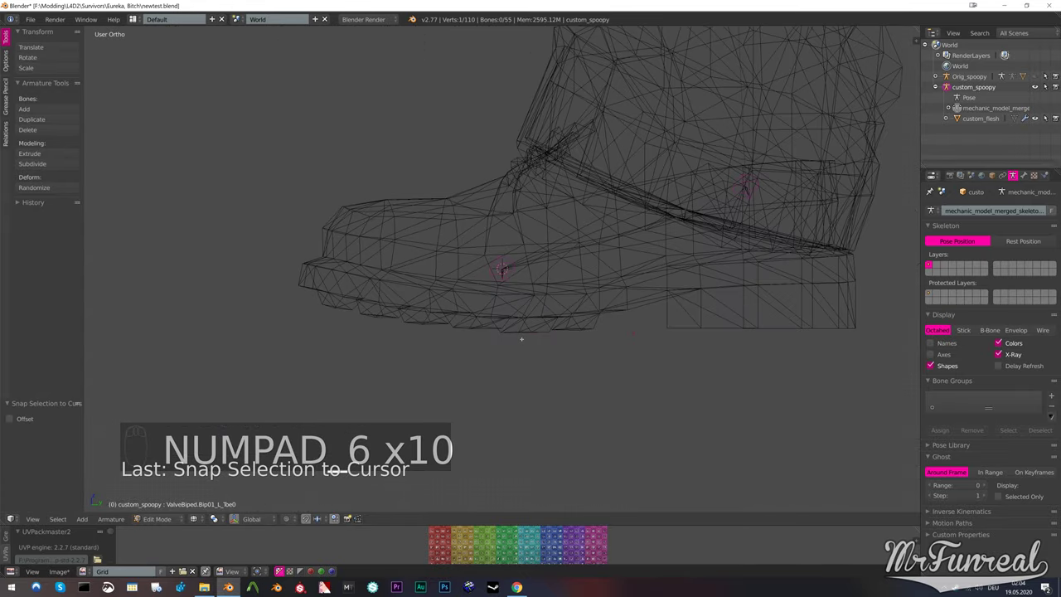
scroll(522, 338, "up", 8)
key("a")
key("a")
key("a")
key("a")
key("a")
key("a")
key("a")
key("a")
key("a")
key("a")
key("a")
scroll(531, 310, "down", 5)
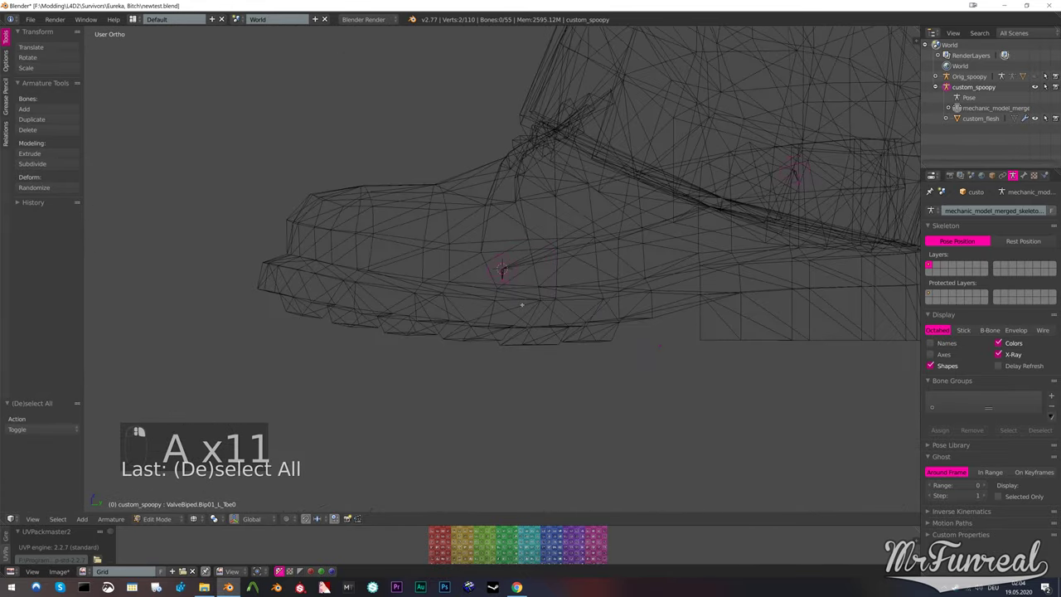
Move the tip of the ValveBiped.Bip01_L_Toe0 bone -4.854 along Y toward the front of the boot, and return the model to solid shading
key("g")
key("y")
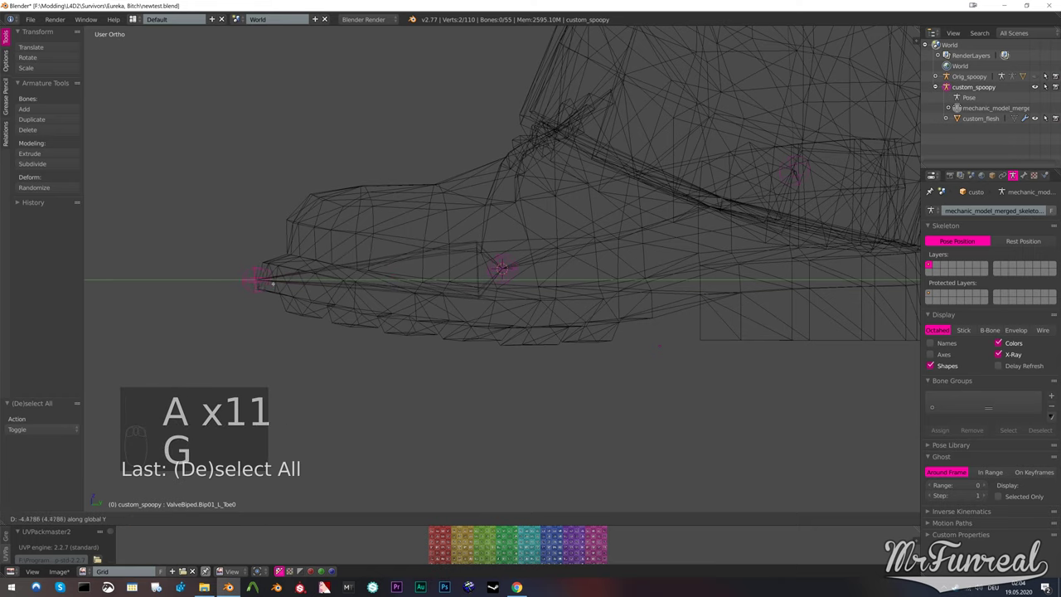
left_click(257, 269)
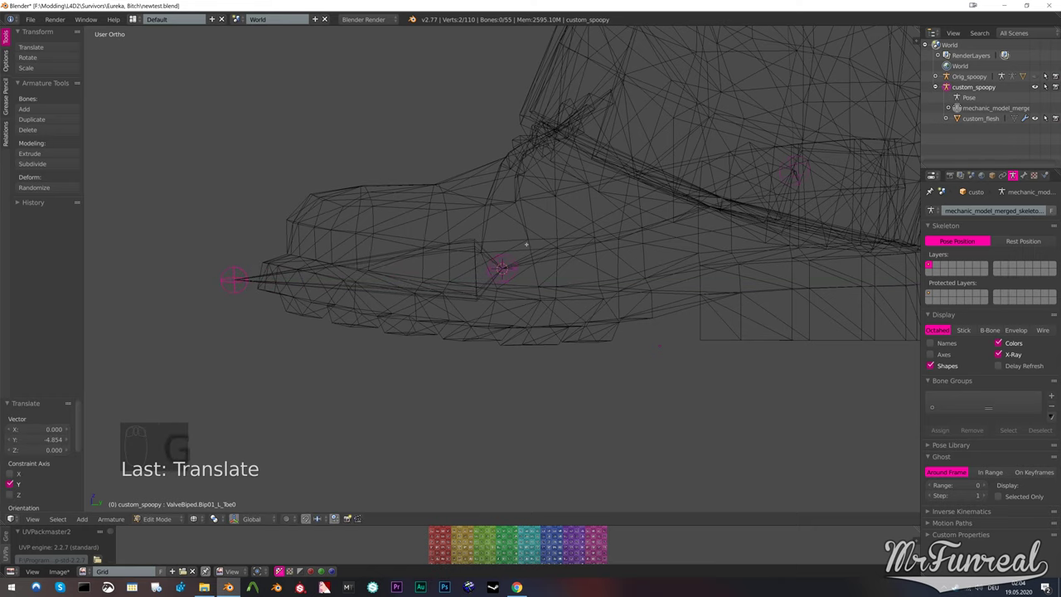
scroll(509, 209, "down", 3)
key("z")
scroll(513, 258, "up", 3)
middle_click_drag(453, 249, 513, 217)
key("KP_5")
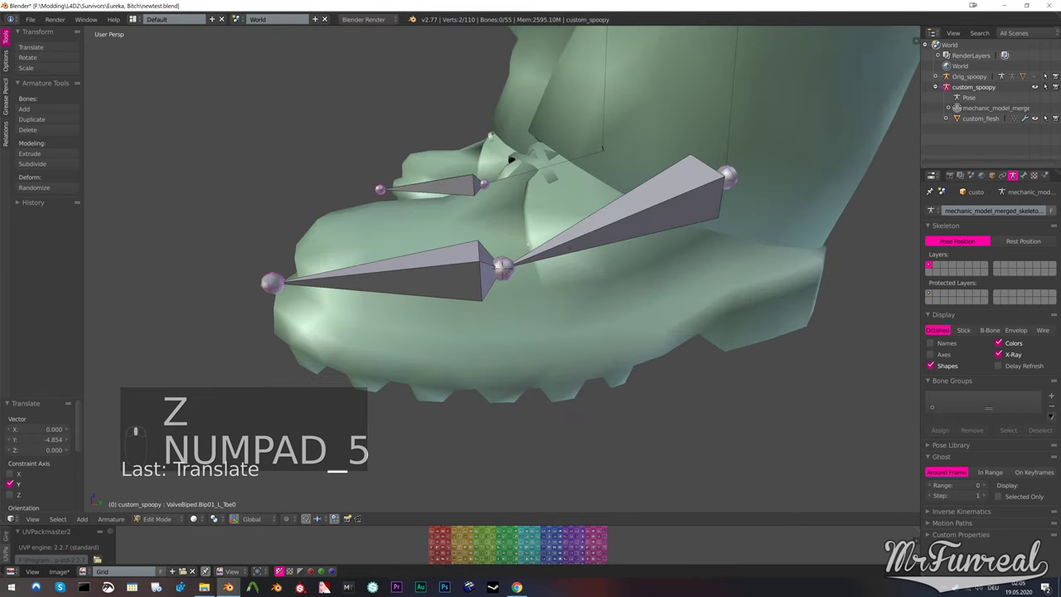
Snap the tip of the left calf bone to the head of the ValveBiped.Bip01_L_Foot bone using the 3D cursor
scroll(564, 203, "down", 4)
middle_click_drag(586, 194, 523, 288, "shift")
key("shift+s")
left_click(549, 320)
scroll(530, 249, "down", 4)
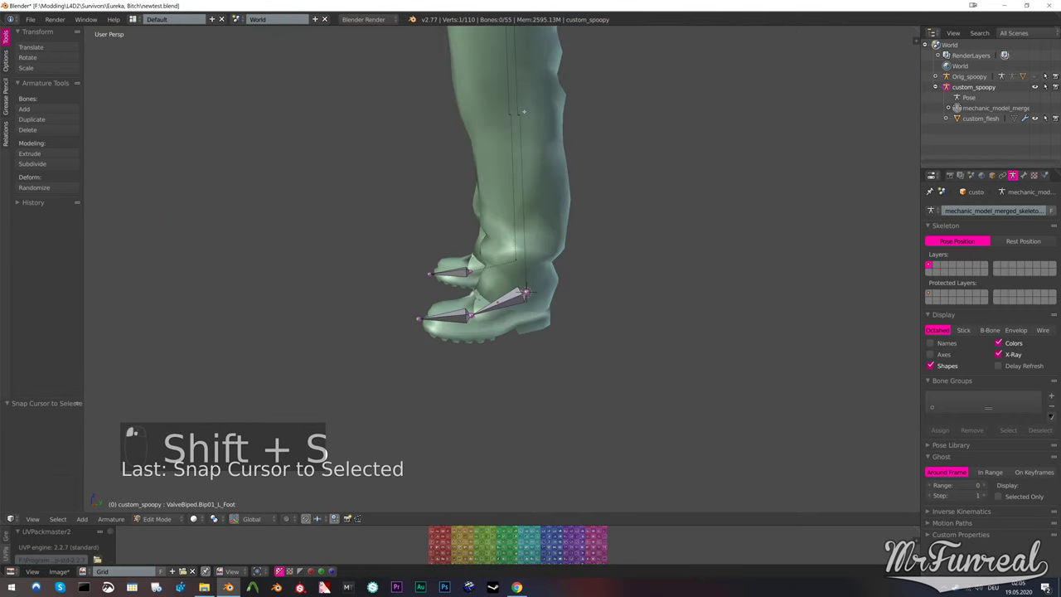
key("g")
key("shift+s")
left_click(575, 207)
Snap the tip of the right calf bone to the head of the ValveBiped.Bip01_R_Foot bone using the 3D cursor
key("shift+s")
left_click(408, 312)
key("z")
key("z")
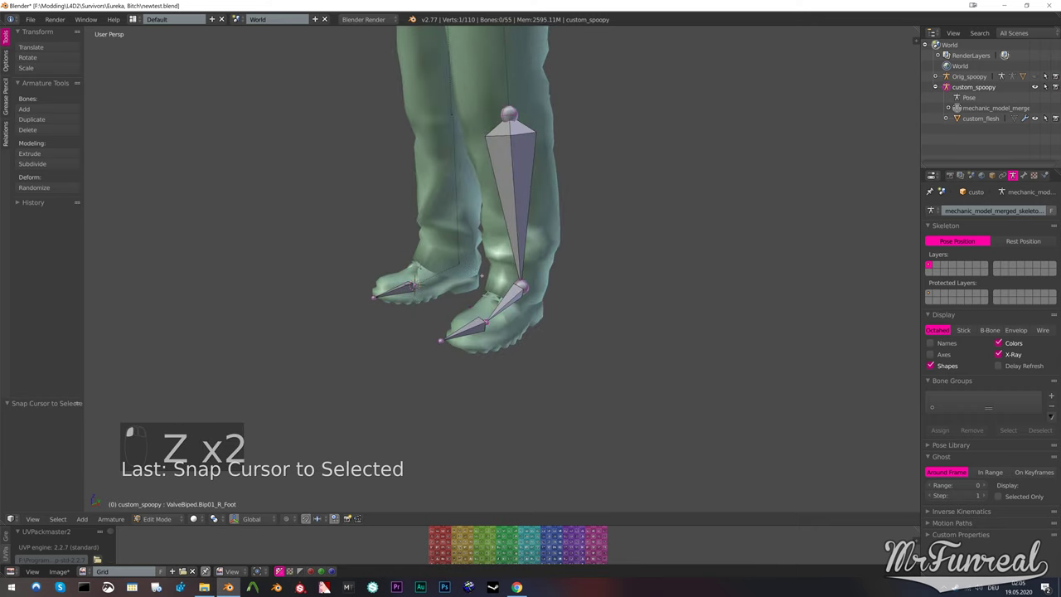
key("g")
key("shift+s")
left_click(461, 262)
Snap the tip of the ValveBiped.Bip01_R_Thigh bone to the head of the right calf bone using the 3D cursor
middle_click_drag(465, 281, 482, 328, "shift")
key("shift+s")
left_click(474, 336)
key("shift+s")
key("shift+s")
left_click(467, 196)
middle_click_drag(468, 198, 498, 325, "shift")
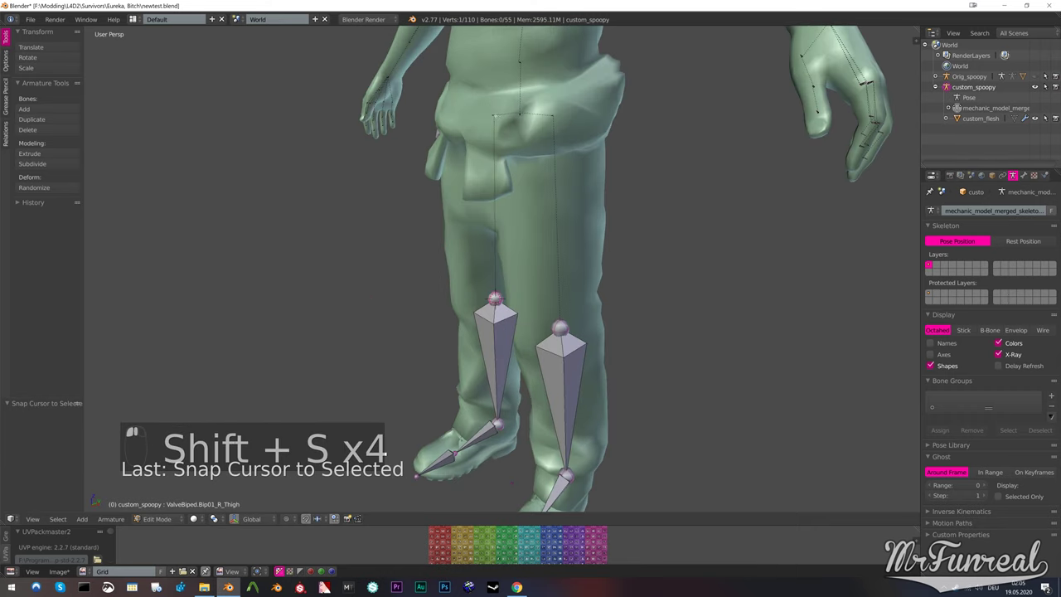
key("g")
key("shift+s")
left_click(480, 181)
Snap the tip of the ValveBiped.Bip01_L_Thigh bone to the head of the left calf bone using the 3D cursor
key("shift+s")
left_click(553, 354)
key("g")
Snap the 3D cursor to the lowest spine bone and move the lower end of the ValveBiped.Bip01_Pelvis bone down by about 1.9 units
scroll(564, 163, "up", 6)
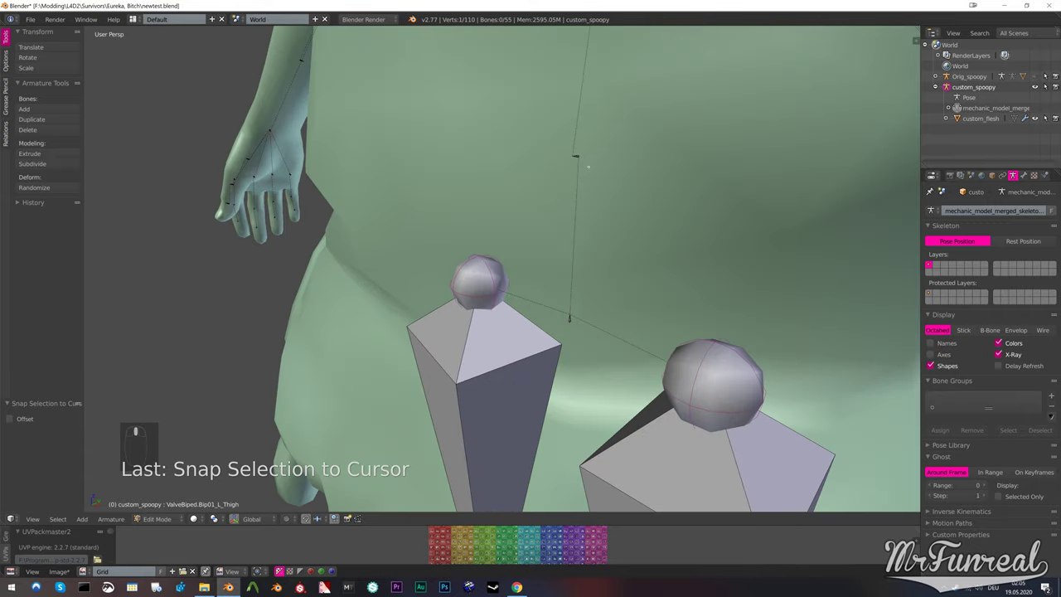
right_click(580, 159)
key("shift+s")
left_click(575, 181)
right_click(571, 321)
key("g")
key("shift+s")
left_click(580, 204)
key("g")
left_click(634, 250)
scroll(634, 251, "down", 6)
middle_click_drag(629, 240, 609, 431, "shift")
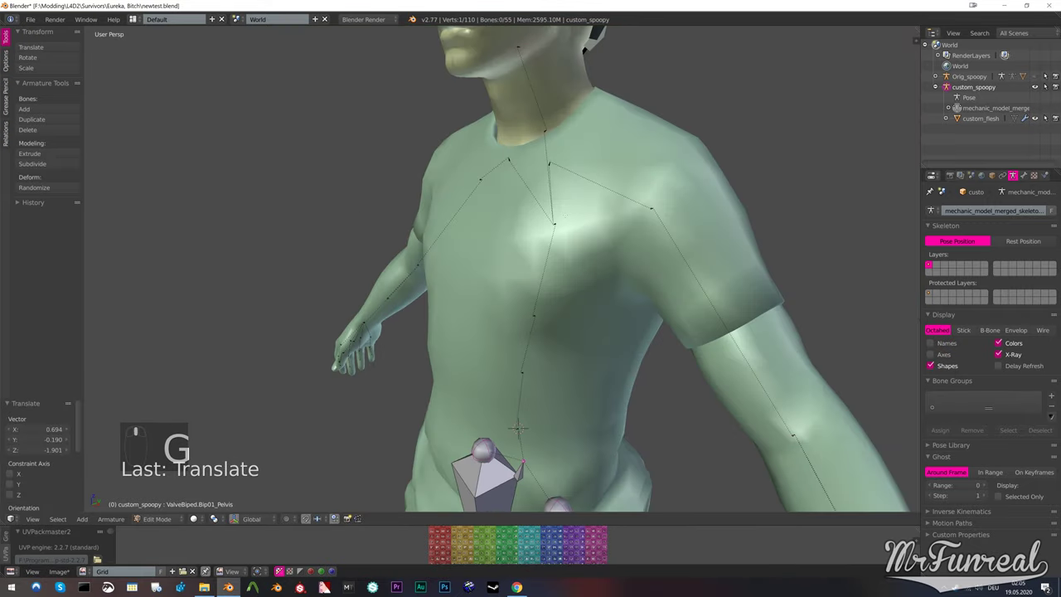
In an orthographic side view, move the tip of the ValveBiped.Bip01_Head1 bone 8.168 units straight up along Z to the top of the cap
scroll(573, 249, "up", 5)
left_click(540, 175)
key("KP_1")
key("KP_6")
key("KP_6")
key("KP_6")
key("KP_6")
key("KP_6")
key("KP_6")
key("KP_6")
key("KP_6")
key("KP_6")
key("KP_6")
key("KP_5")
key("g")
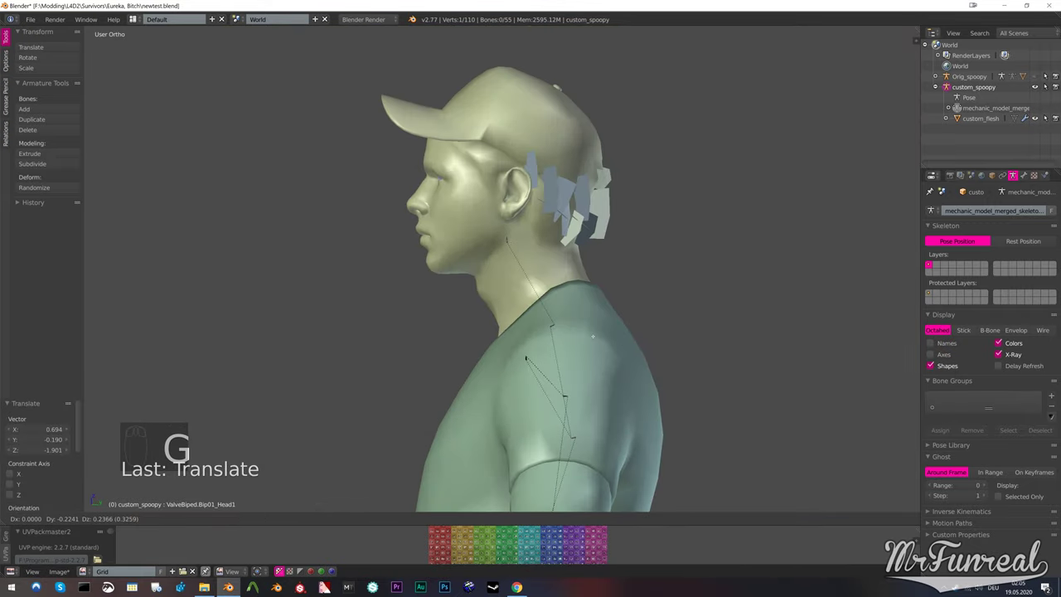
left_click(506, 239)
key("shift+s")
left_click(504, 264)
key("shift+s")
left_click(507, 208)
key("g")
left_click(509, 51)
scroll(509, 51, "up", 4)
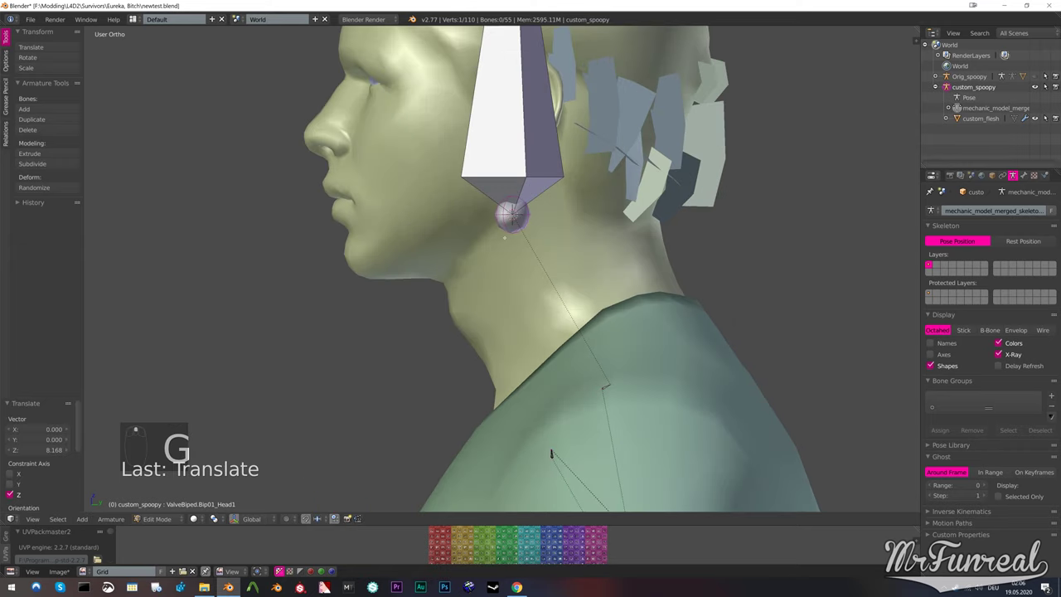
Snap the tip of the ValveBiped.Bip01_Neck1 bone to the head of the Head1 bone using the 3D cursor
key("shift+s")
left_click(508, 77)
key("shift+s")
key("shift+s")
left_click(511, 260)
scroll(509, 248, "down", 4)
right_click(509, 63)
key("g")
left_click(562, 271)
key("shift+s")
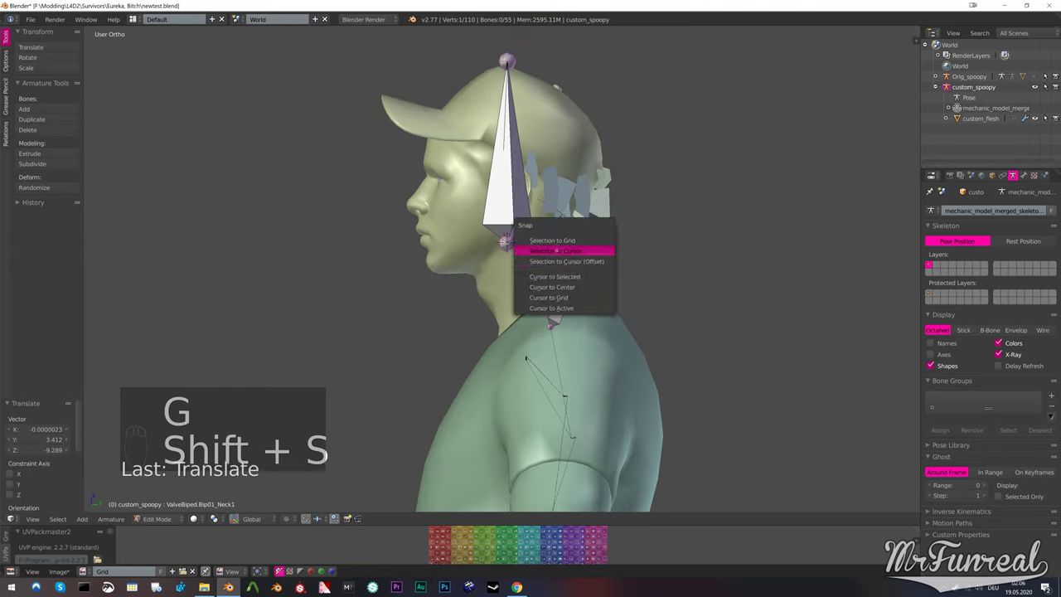
left_click(562, 249)
Display the bones as sticks and snap the tip of the ValveBiped.Bip01_Pelvis bone to the head of the lowest spine bone
scroll(544, 362, "up", 5)
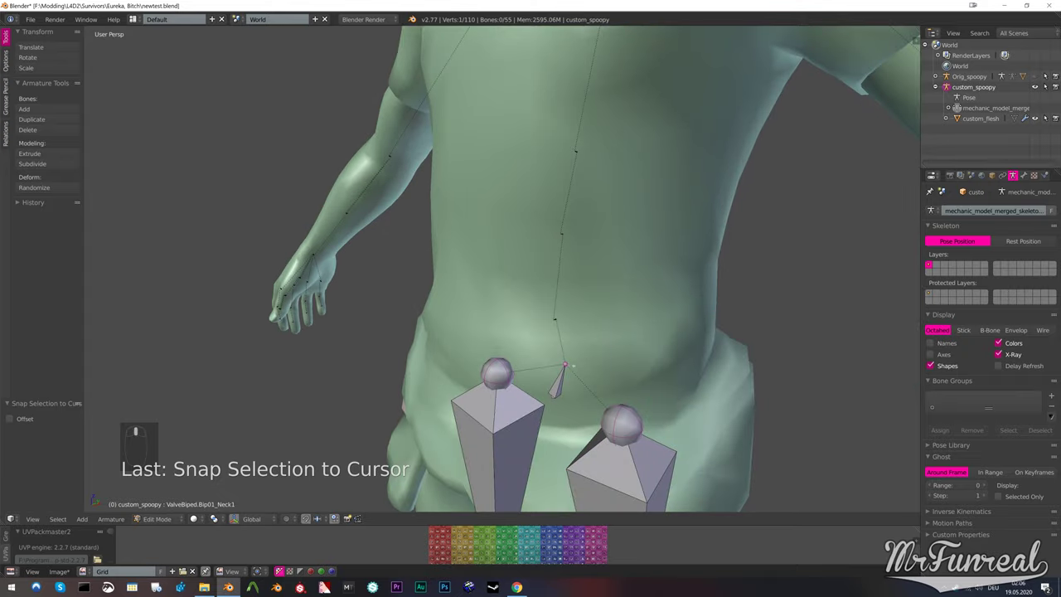
left_click(964, 330)
middle_click_drag(655, 332, 601, 315)
left_click(547, 316)
key("shift+s")
left_click(550, 340)
left_click(555, 363)
key("shift+s")
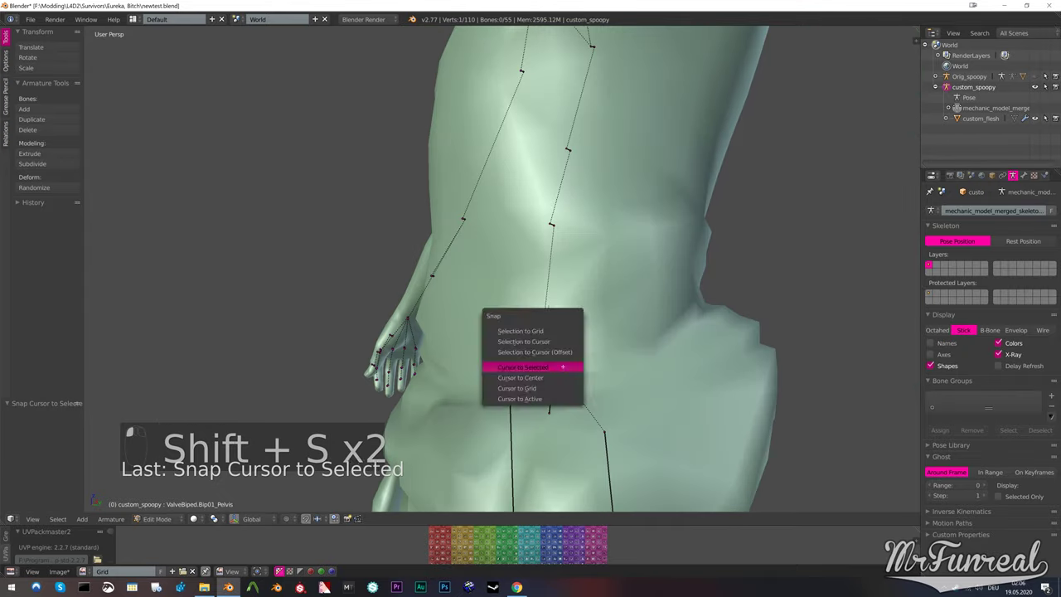
left_click(553, 343)
Connect the spine bones above the pelvis by snapping each tip to the next bone's head, up to ValveBiped.Bip01_Spine4
key("shift+s")
left_click(544, 315)
key("shift+s")
key("shift+s")
key("shift+s")
left_click(533, 198)
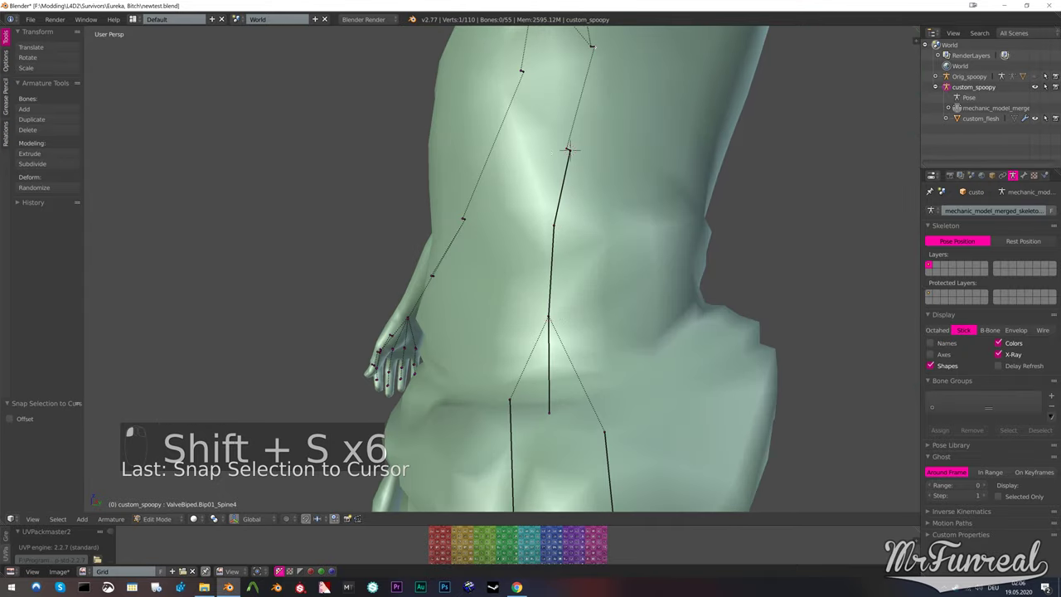
key("shift+s")
key("shift+s")
left_click(570, 117)
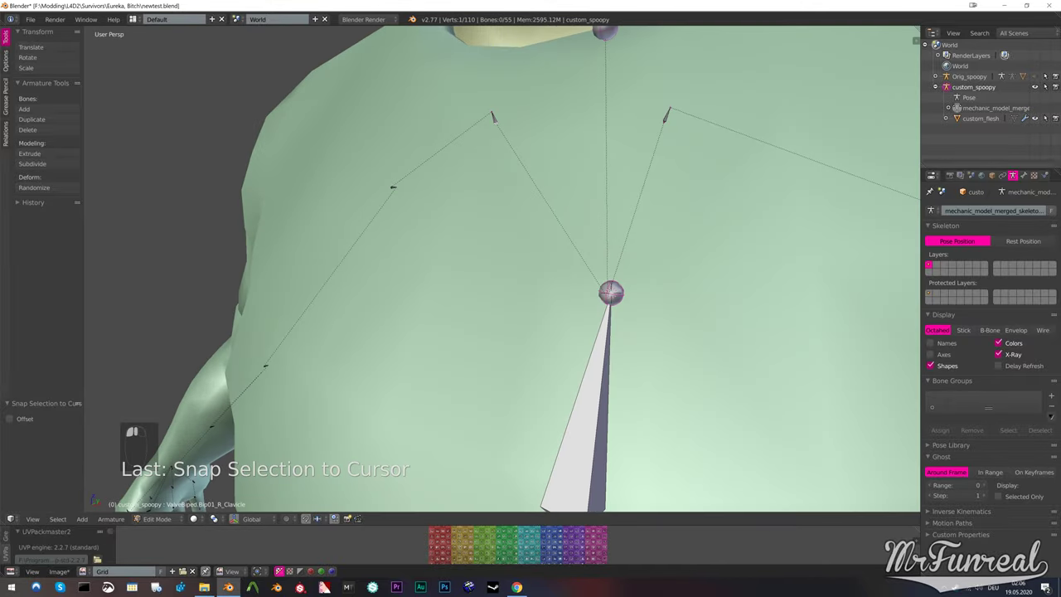
Snap the 3D cursor to the midpoint between the heads of the left and right clavicle bones
key("shift+s")
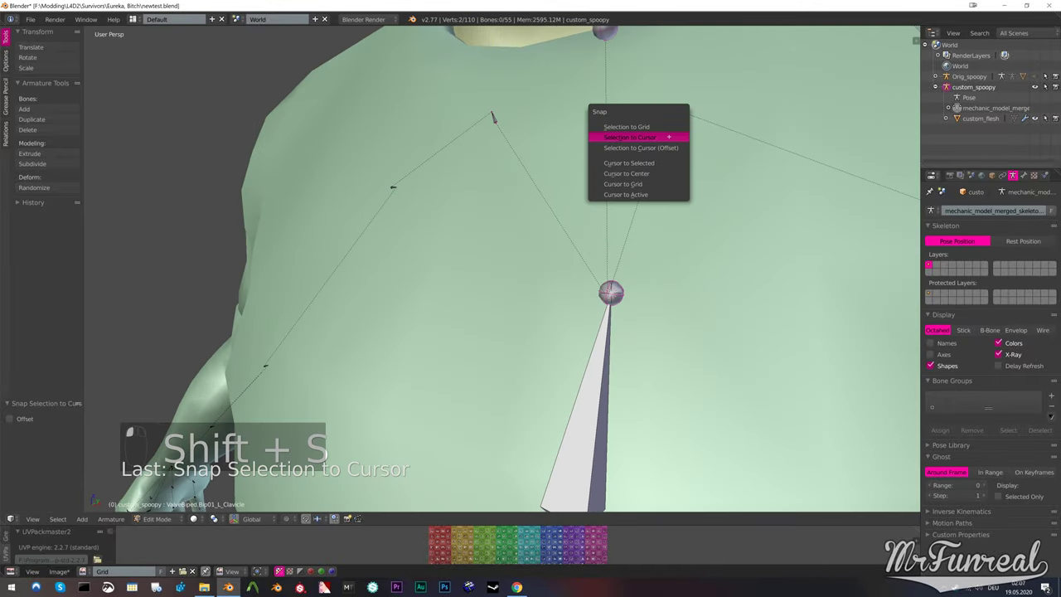
left_click(655, 161)
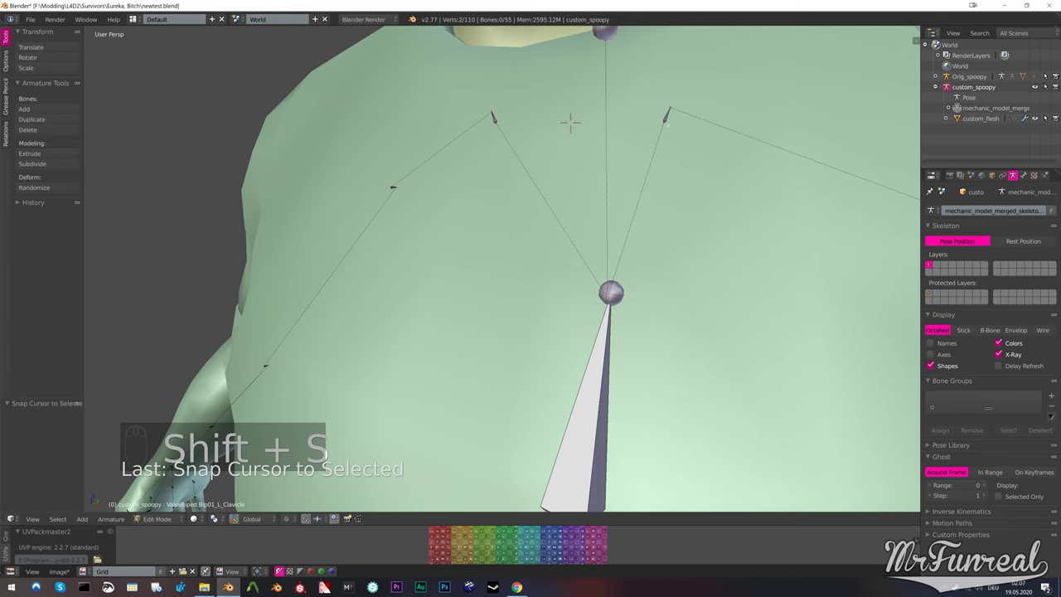
left_click(964, 330)
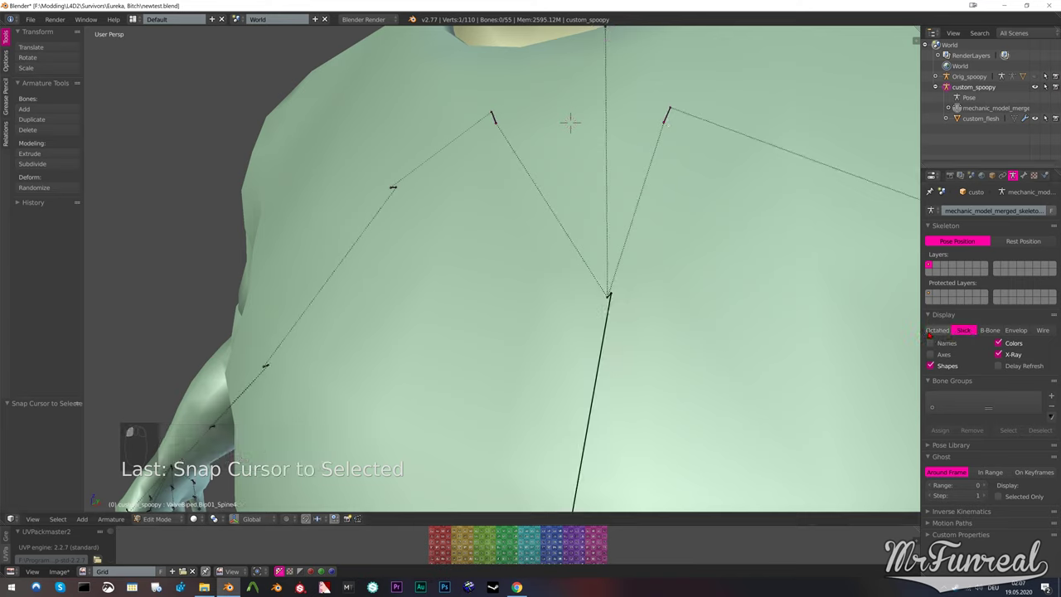
key("ctrl+z")
Pull out the tip of the ValveBiped.Bip01_Spine4 bone and snap it to the 3D cursor between the clavicles
key("g")
left_click(570, 123)
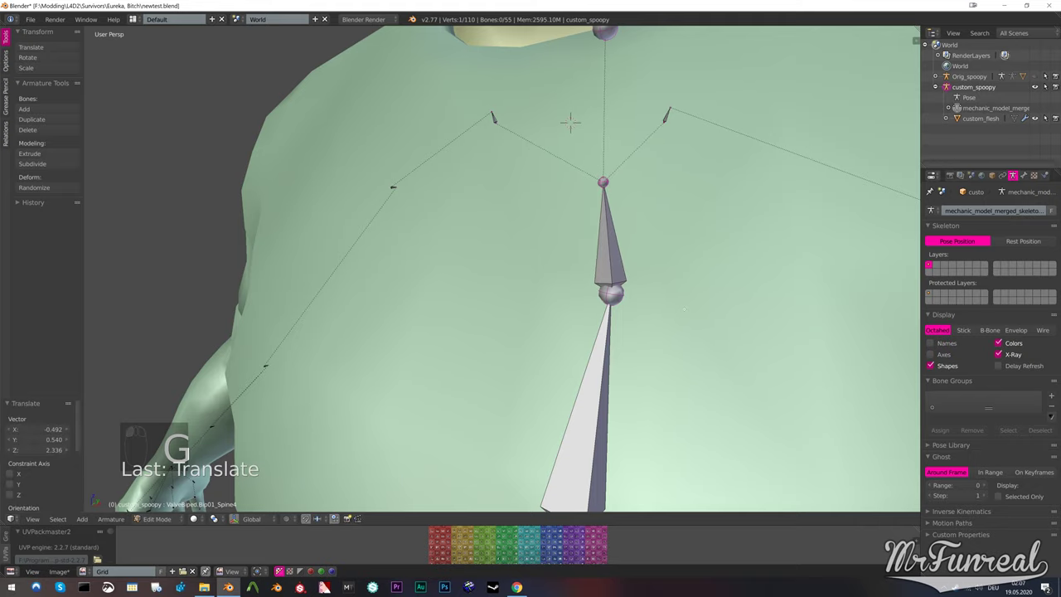
key("shift+s")
left_click(686, 294)
middle_click_drag(687, 293, 586, 285)
scroll(584, 248, "down", 4)
scroll(586, 285, "up", 3)
scroll(586, 285, "down", 2)
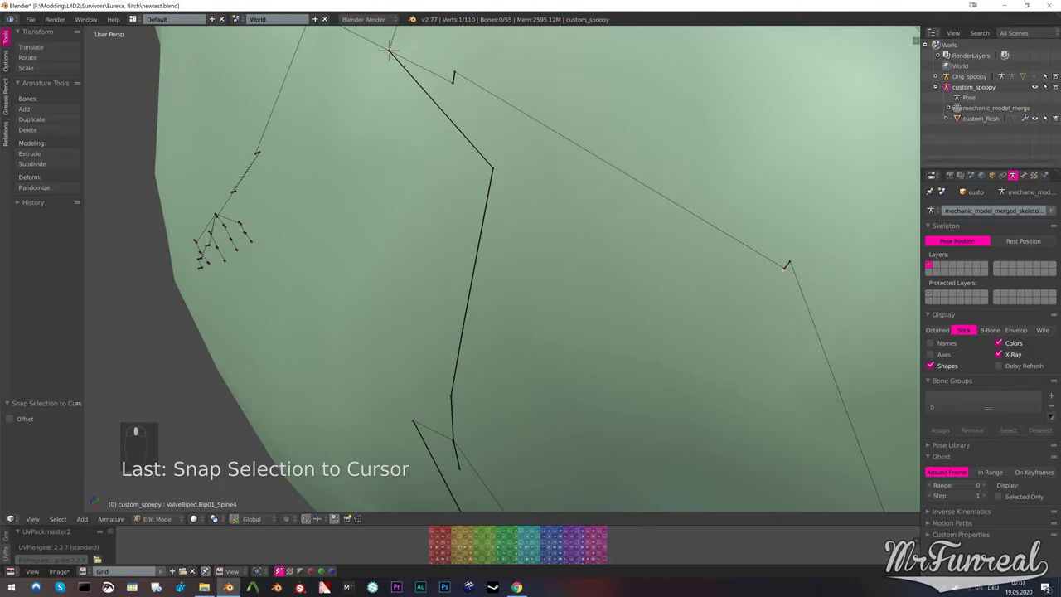
Snap the tip of the ValveBiped.Bip01_L_Clavicle bone to the head of the L_UpperArm bone and save the file over the existing one
key("shift+d")
key("shift+s")
left_click(782, 310)
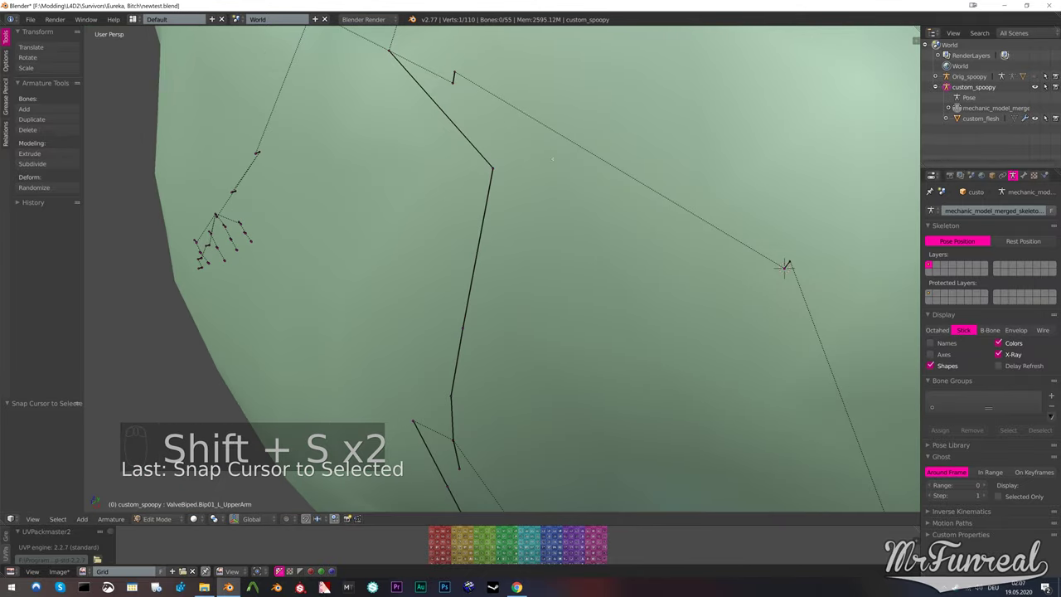
left_click(454, 73)
key("shift+s")
left_click(448, 48)
key("ctrl+s")
left_click(583, 203)
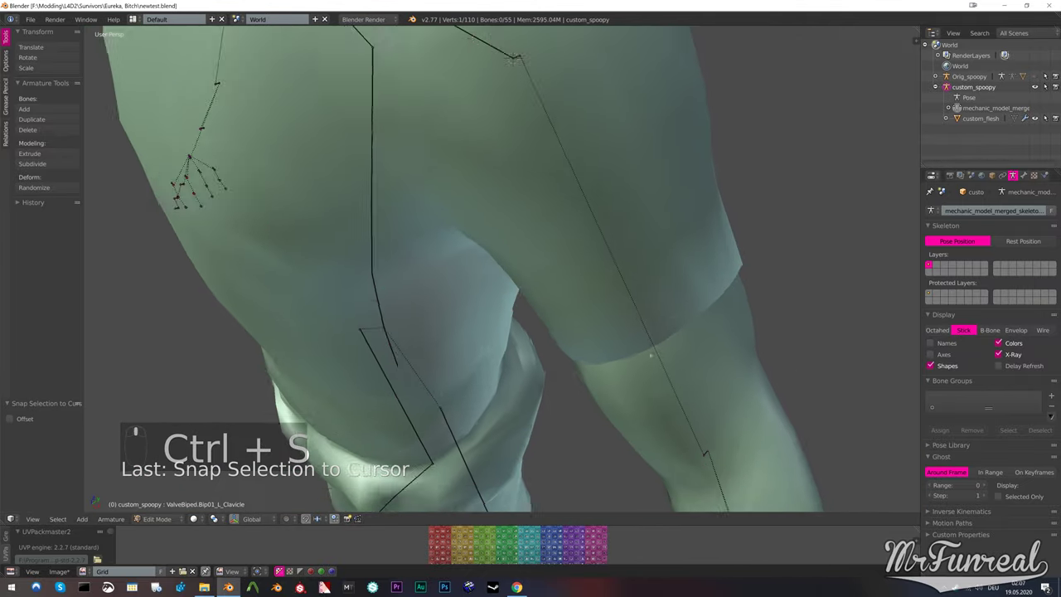
Snap the tip of the ValveBiped.Bip01_L_UpperArm bone to the head of the L_Forearm bone using the 3D cursor
right_click(363, 328)
key("shift+s")
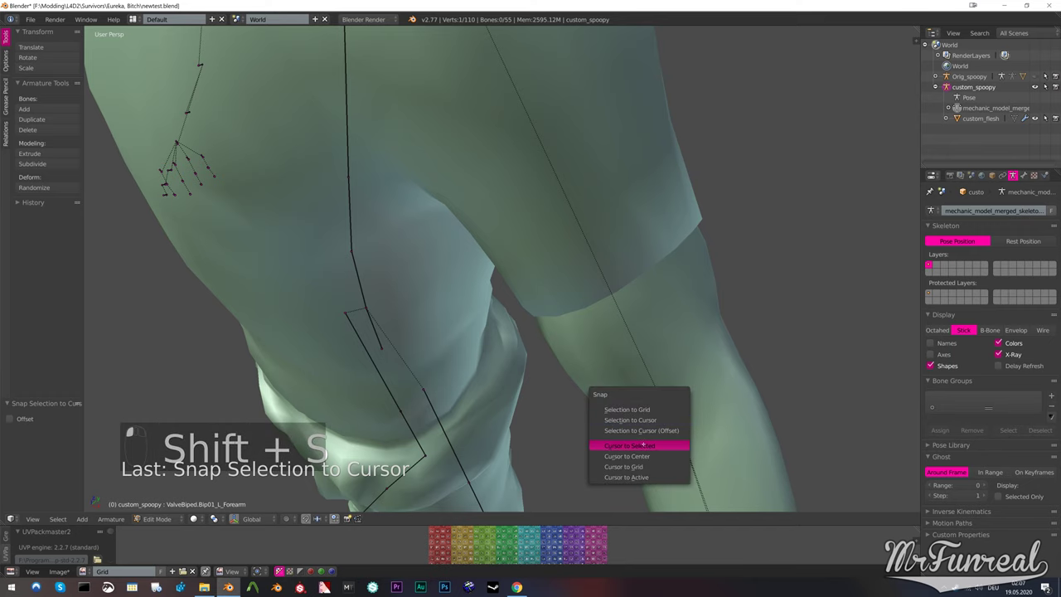
left_click(639, 445)
middle_click_drag(639, 445, 655, 440)
key("shift+s")
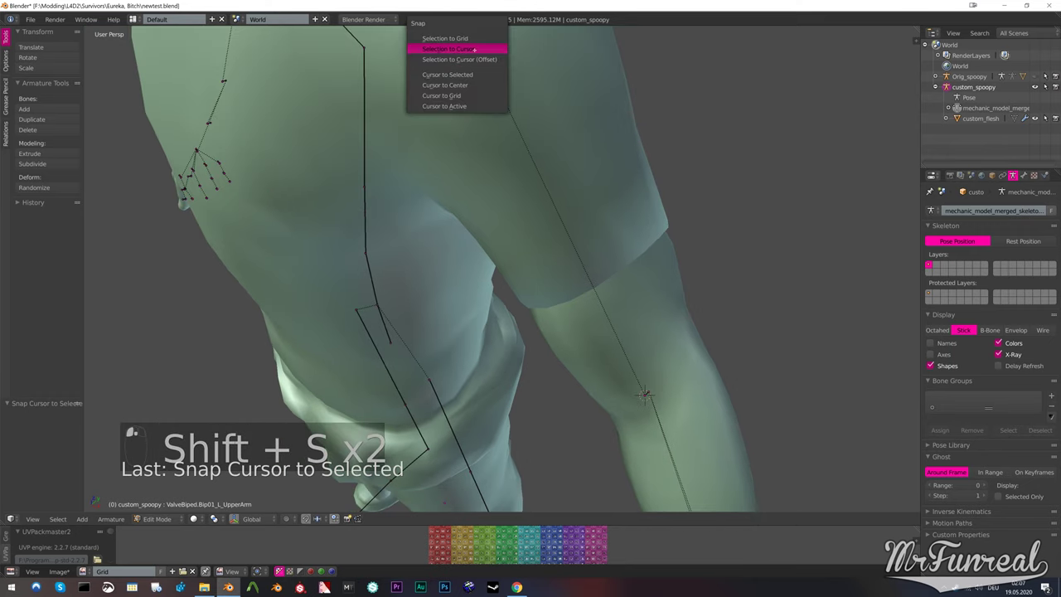
left_click(476, 47)
middle_click_drag(477, 46, 545, 196)
scroll(545, 195, "up", 3)
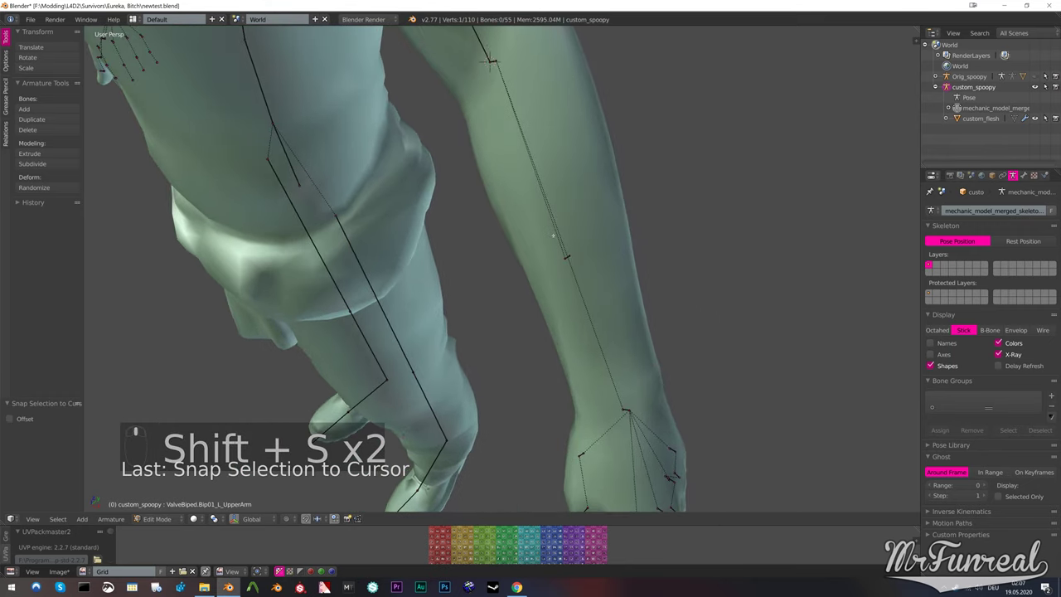
Snap the tip of the ValveBiped.Bip01_L_Forearm bone to the head of the L_Ulna bone using the 3D cursor
middle_click_drag(556, 234, 549, 294)
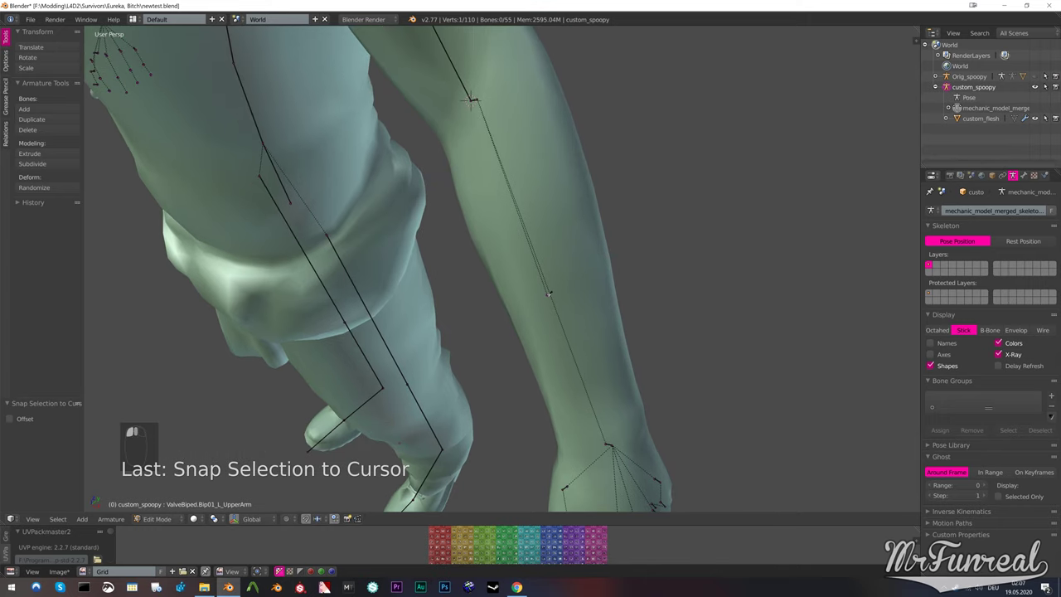
key("g")
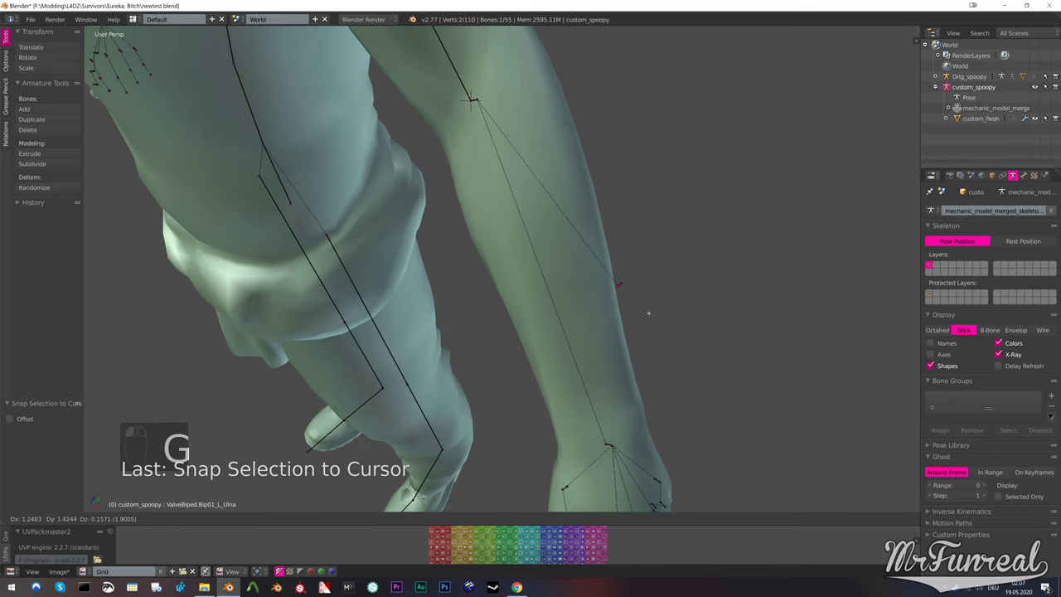
key("shift+s")
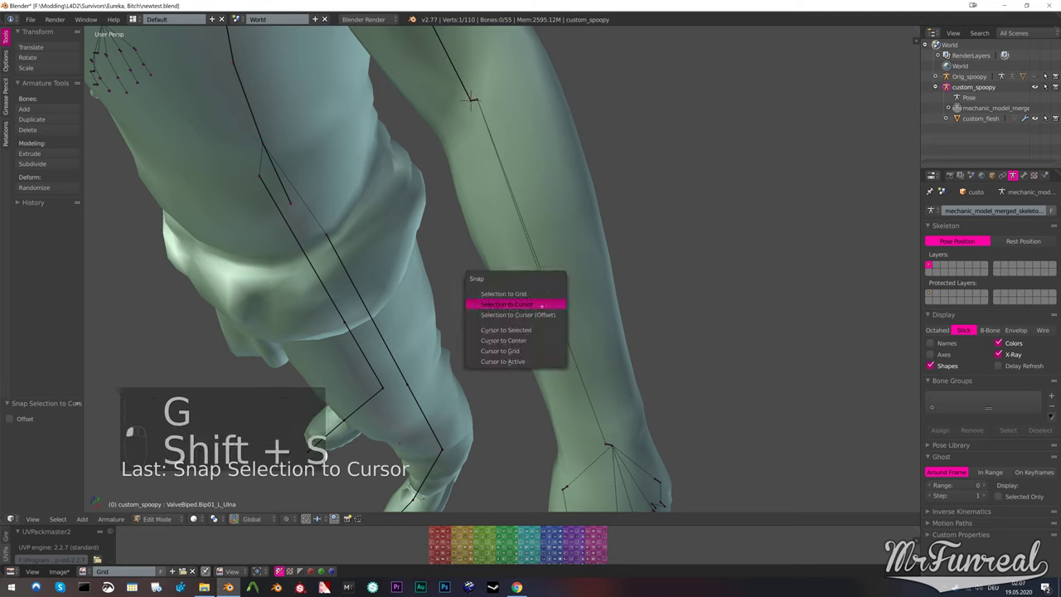
left_click(525, 329)
key("shift+s")
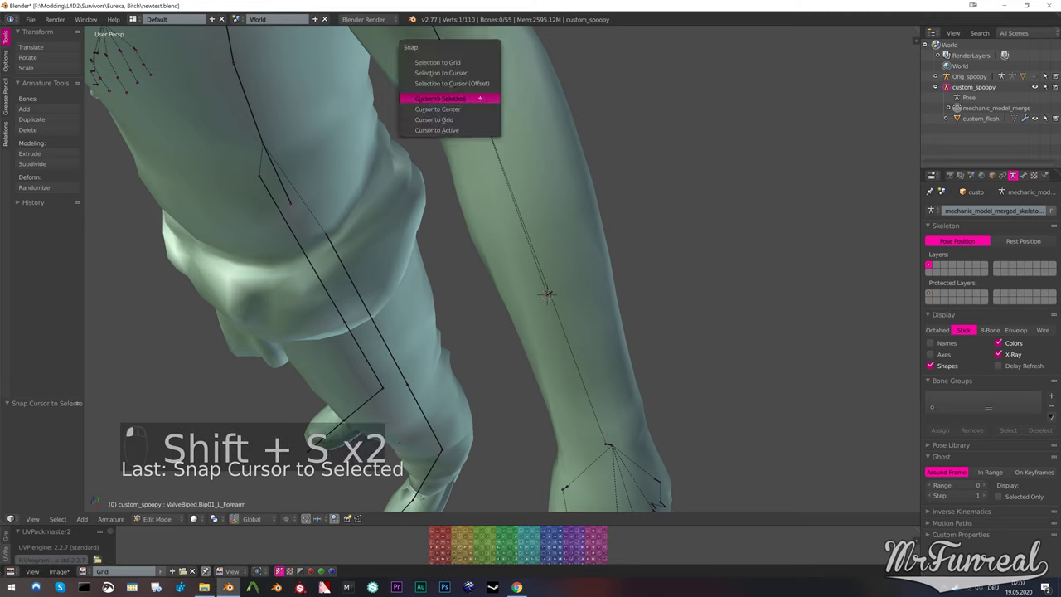
left_click(468, 74)
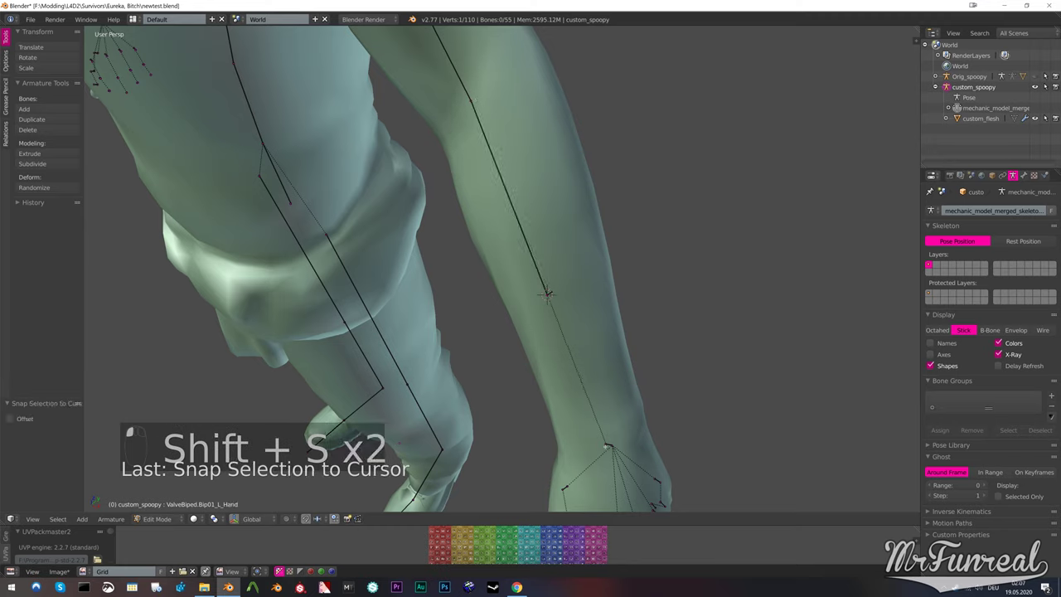
Snap the tip of the ValveBiped.Bip01_L_Ulna bone to the head of the L_Hand bone using the 3D cursor
key("shift+s")
left_click(588, 473)
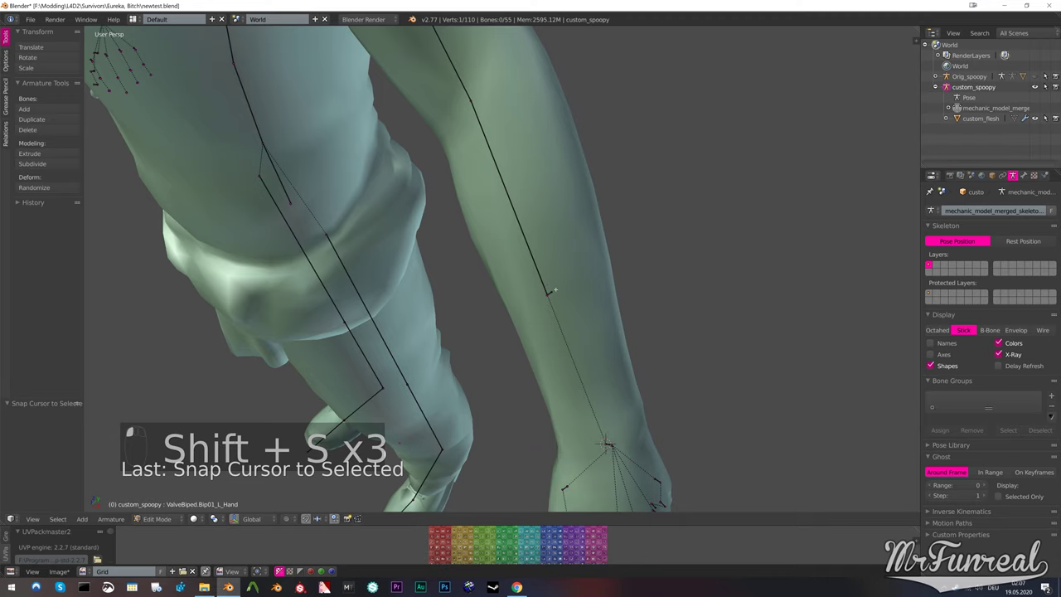
key("shift+s")
left_click(541, 272)
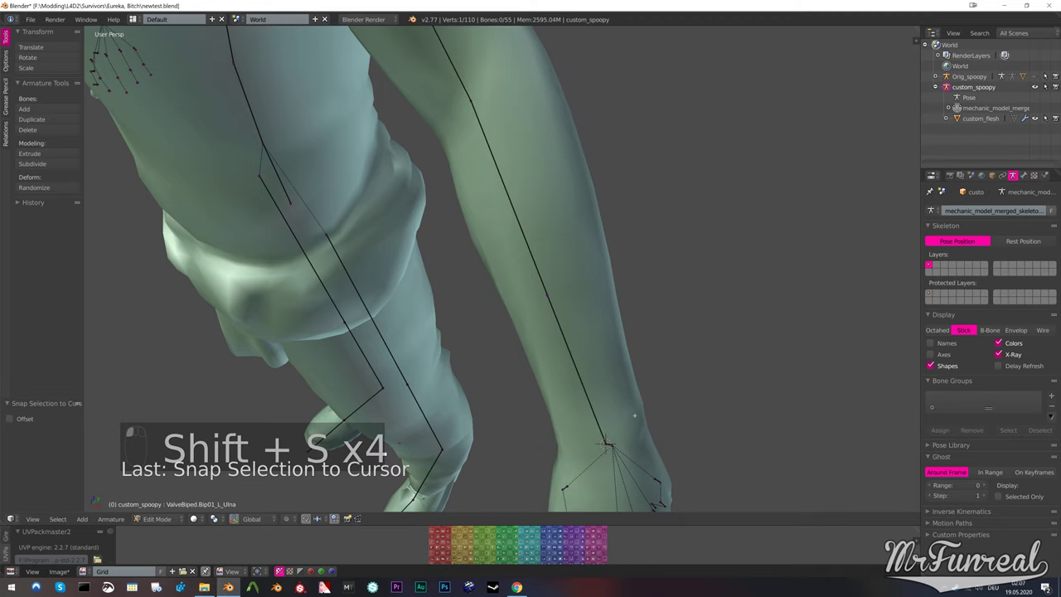
Select the heads of the first bones of the left hand's four fingers and thumb, and snap the 3D cursor to their midpoint
middle_click_drag(634, 415, 584, 207)
middle_click_drag(574, 365, 572, 270)
scroll(547, 294, "up", 2)
key("a")
right_click_drag(587, 240, 585, 266, "ctrl")
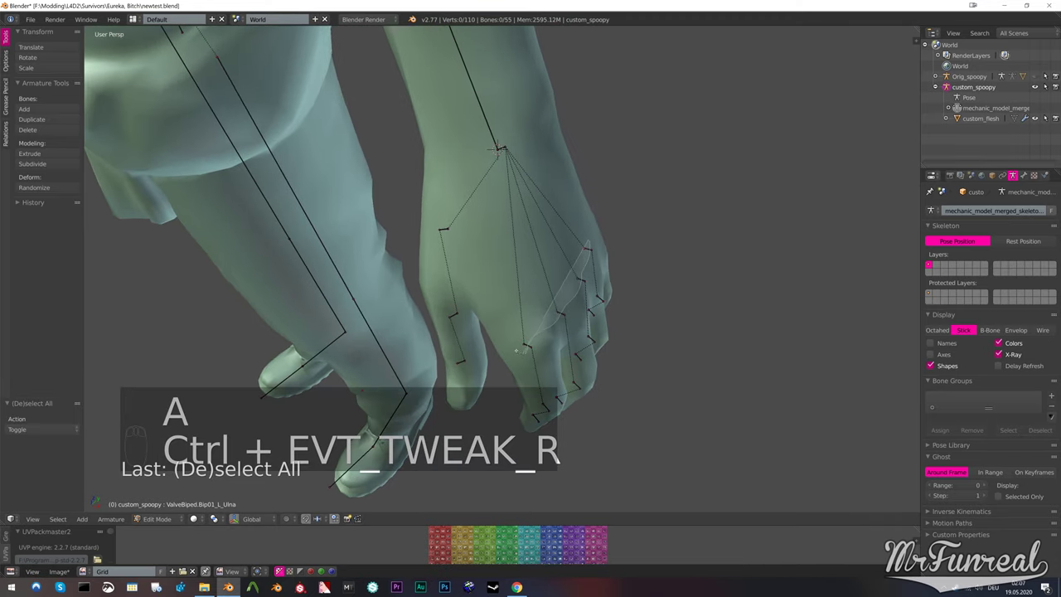
right_click_drag(516, 349, 465, 263, "ctrl")
right_click_drag(445, 229, 455, 203, "ctrl")
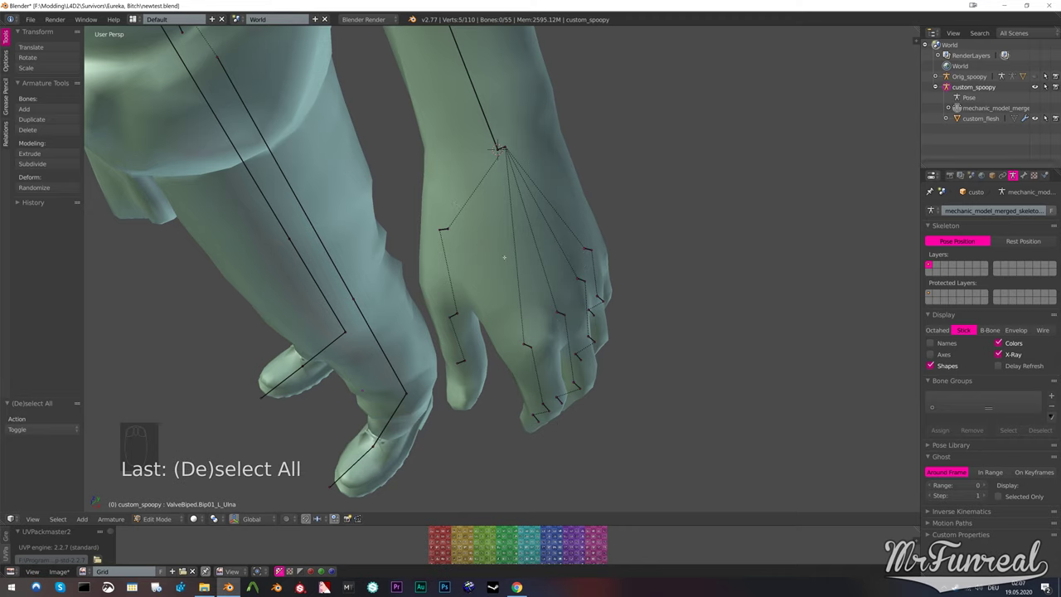
key("shift+s")
left_click(474, 283)
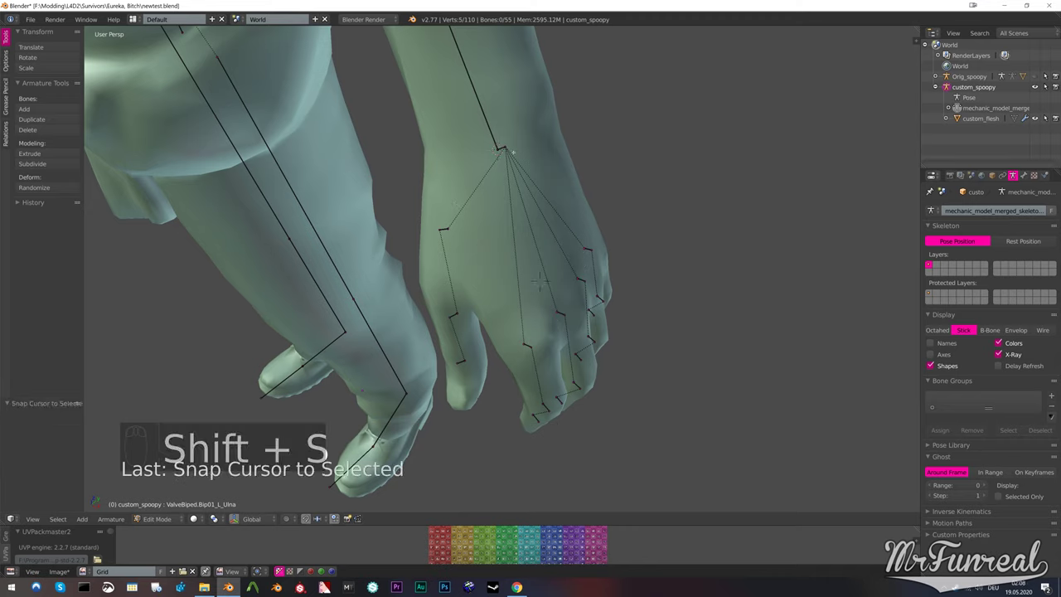
Snap the tip of the ValveBiped.Bip01_L_Hand bone to the 3D cursor between the heads of the fingers
key("shift+s")
left_click(481, 120)
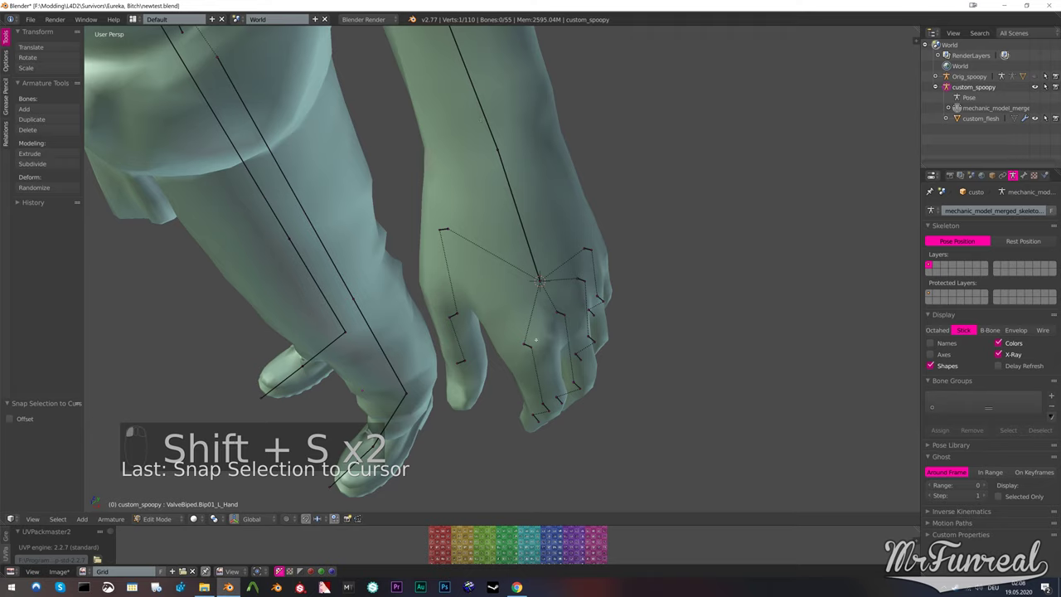
middle_click_drag(530, 359, 586, 301)
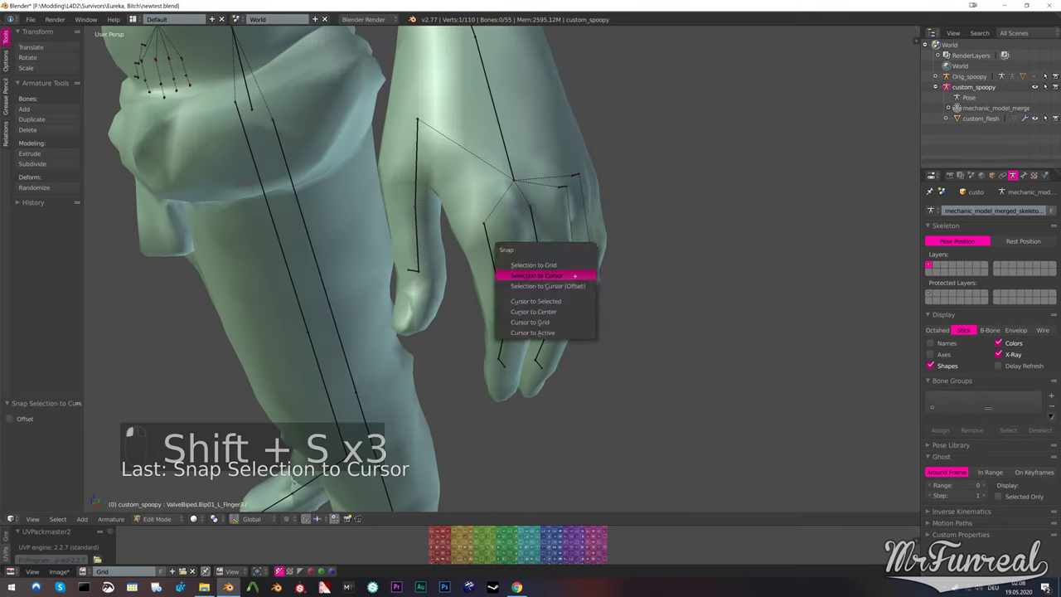
key("KP_1")
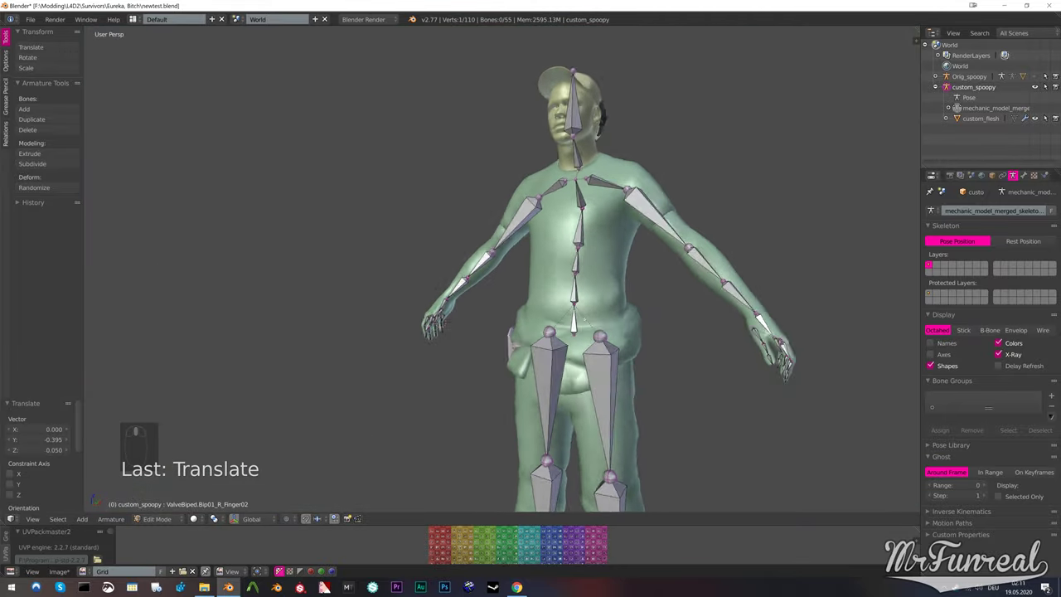
Save the blend file with the connected custom armature
scroll(545, 315, "down", 5)
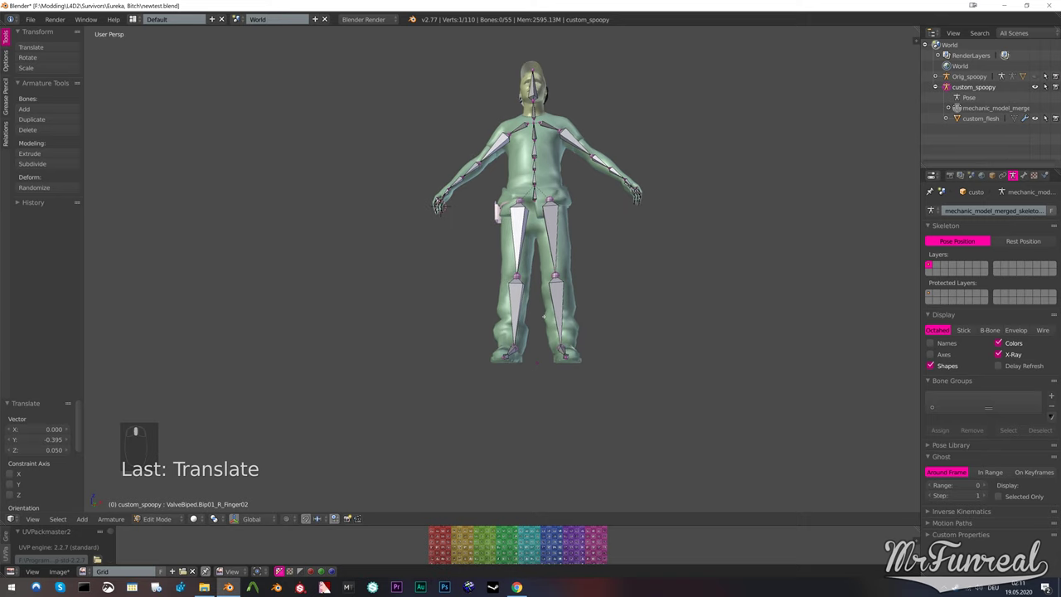
key("ctrl+s")
middle_click_drag(441, 331, 489, 346)
scroll(532, 337, "up", 4)
middle_click_drag(497, 282, 572, 348, "shift")
middle_click_drag(572, 265, 564, 365, "shift")
middle_click_drag(564, 364, 556, 337)
Leave Edit mode and try moving a leg bone of custom_spoopy in Pose mode
key("Tab")
scroll(531, 363, "down", 3)
left_click(557, 358)
key("g")
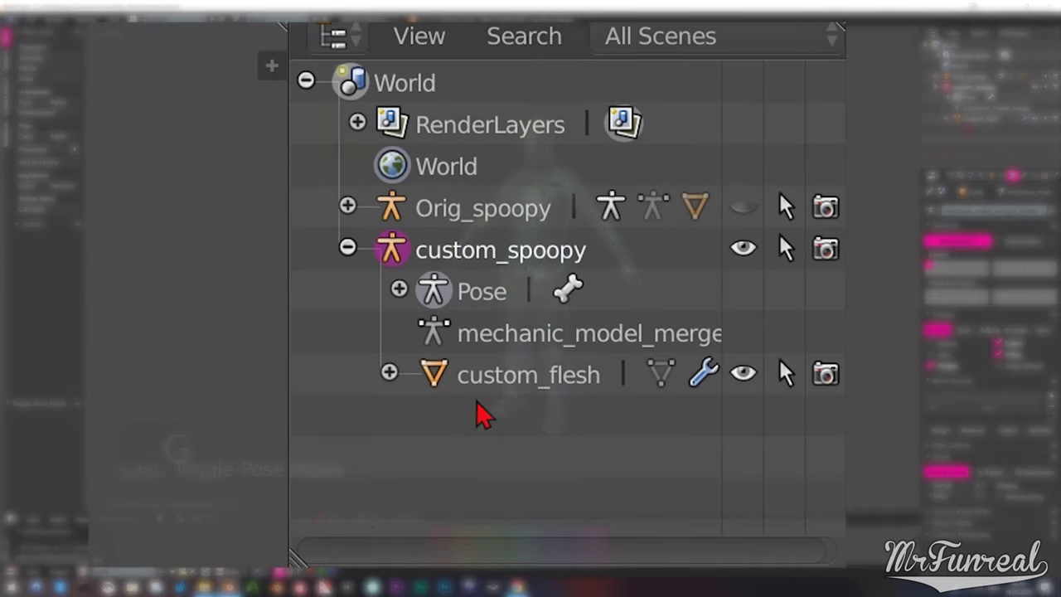
Remove the Armature modifier from custom_flesh and unparent the mesh from custom_spoopy
left_click(432, 382)
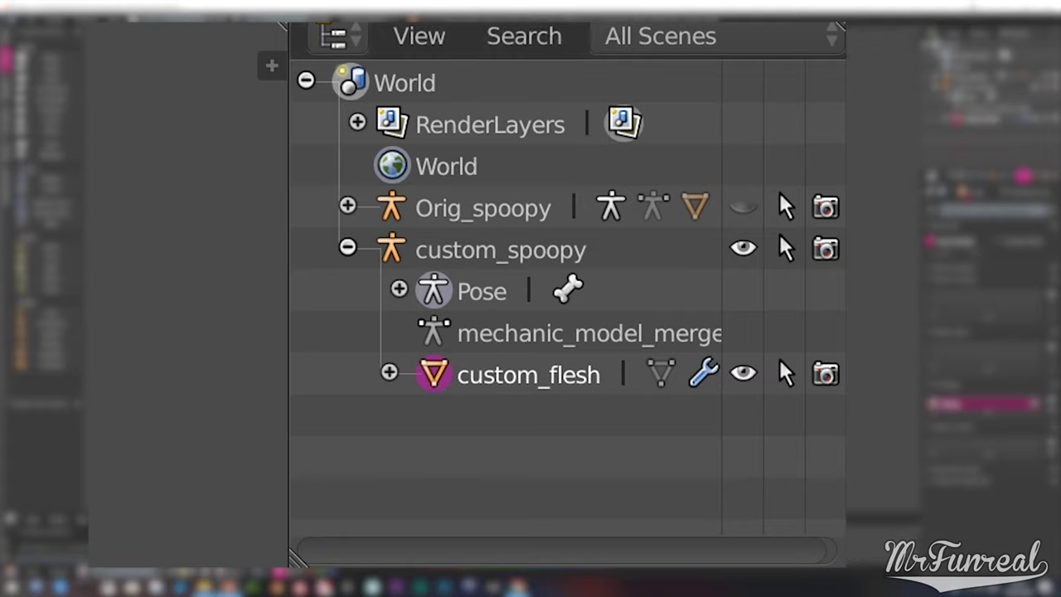
left_click(1012, 176)
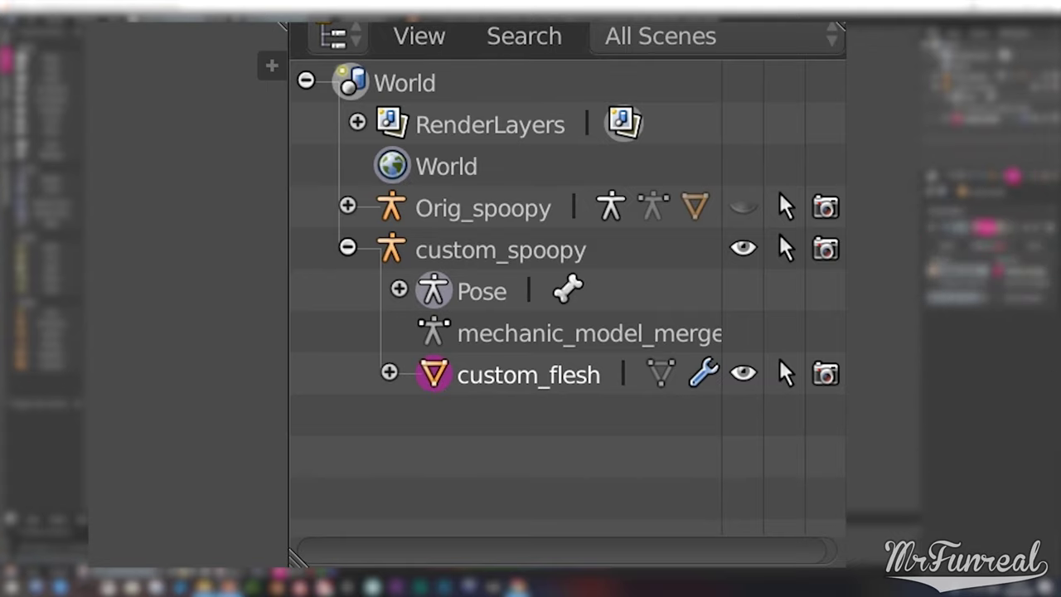
left_click(1050, 228)
left_click_drag(430, 383, 402, 485)
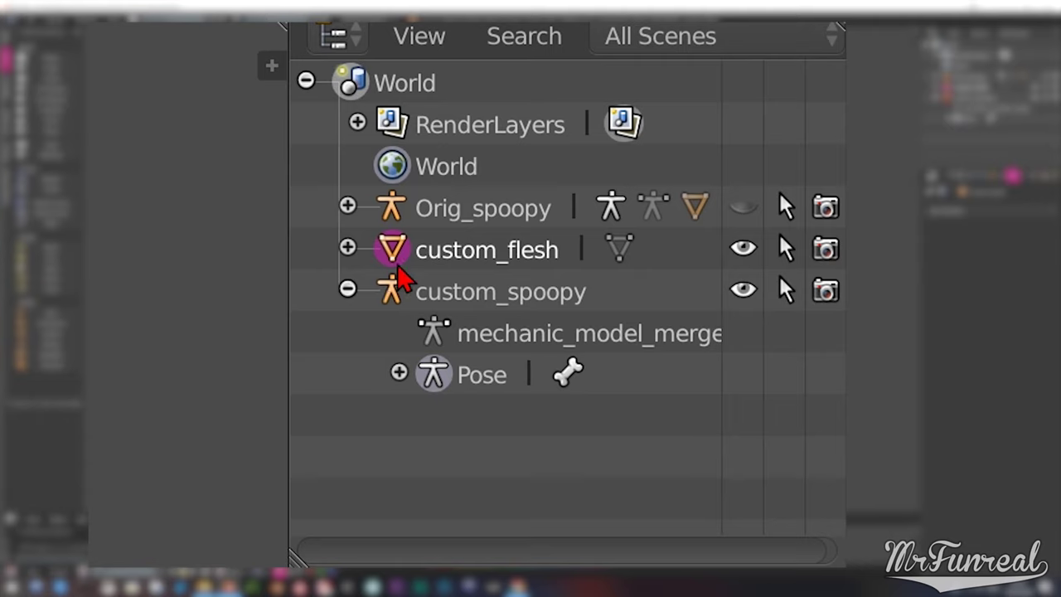
Parent custom_flesh to custom_spoopy using Armature Deform With Automatic Weights
left_click_drag(399, 252, 397, 296)
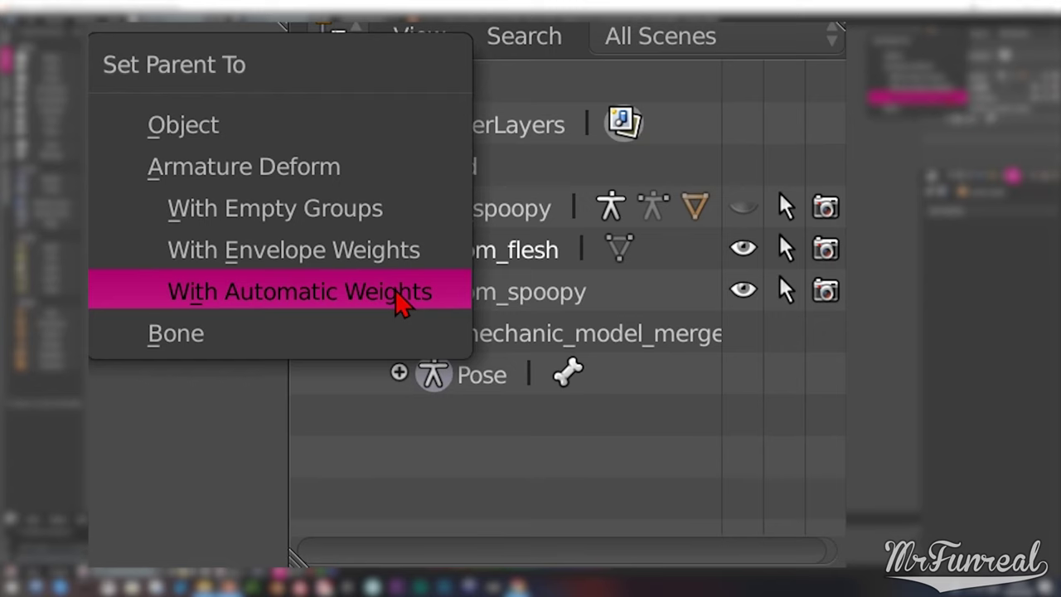
left_click(396, 288)
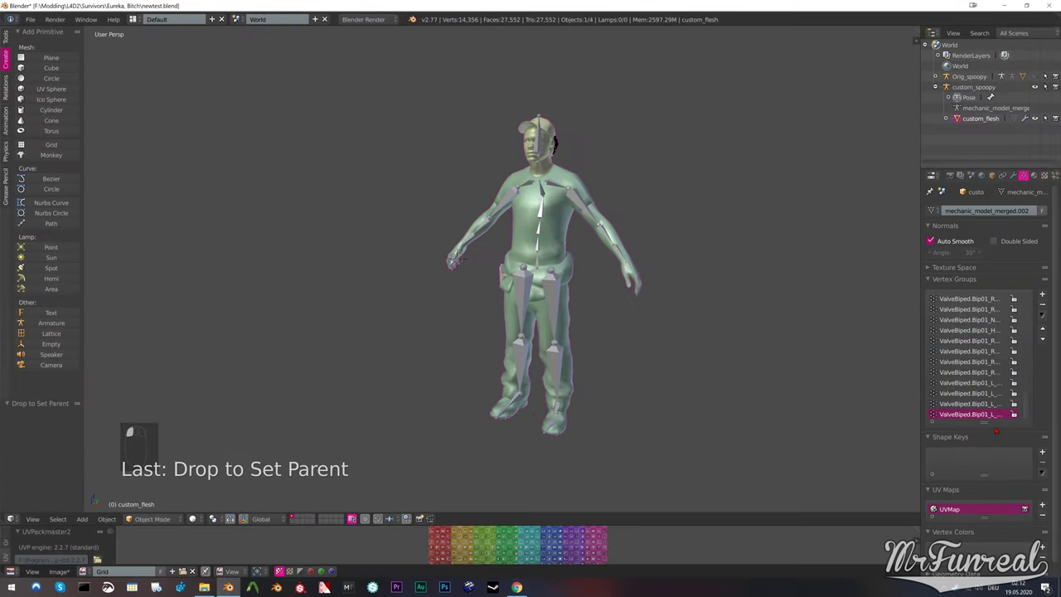
Test the deformation at the ValveBiped.Bip01_L_Calf bone by moving it and rotating it about its local Z axis
right_click(556, 369)
key("g")
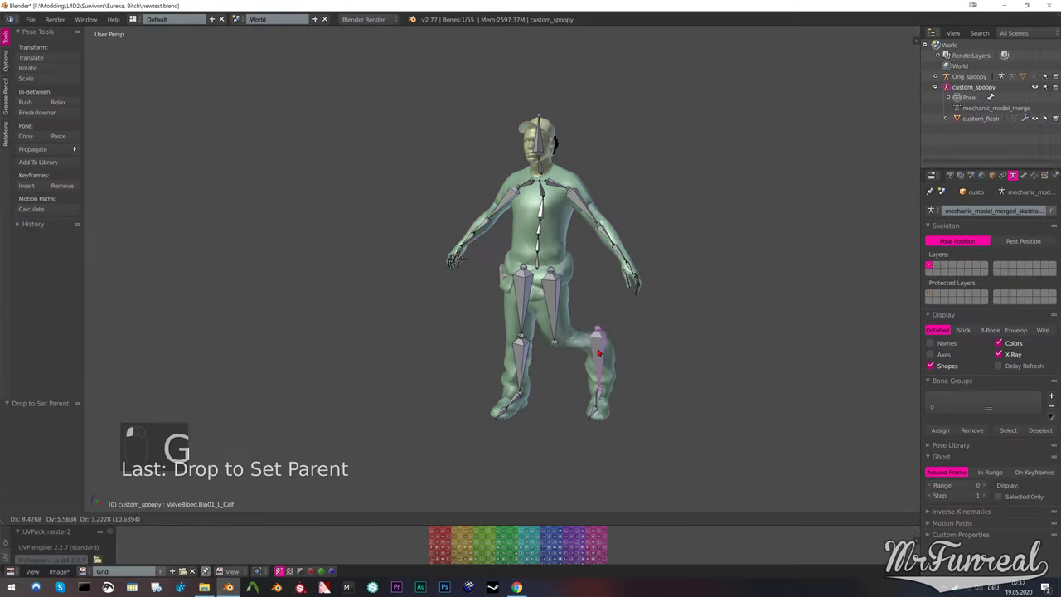
right_click(601, 331)
middle_click_drag(601, 332, 572, 315)
middle_click_drag(572, 315, 597, 199, "shift")
scroll(572, 207, "up", 4)
key("r")
key("z")
key("z")
right_click(477, 242)
Test the ValveBiped.Bip01_L_Foot bone by rotating it about its local Z axis and freely
scroll(498, 282, "up", 3)
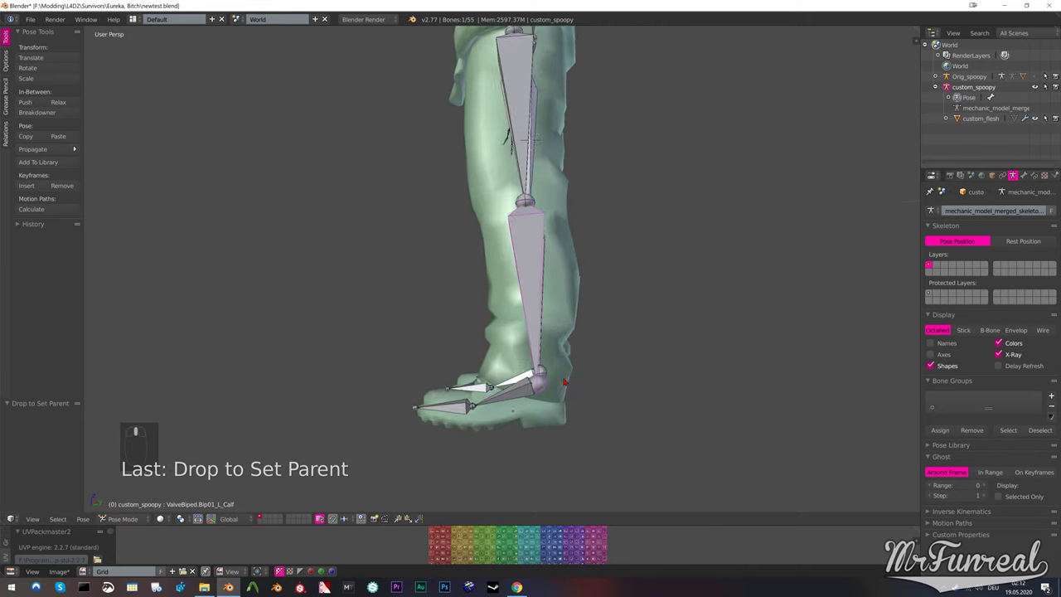
middle_click_drag(514, 365, 530, 273, "shift")
middle_click_drag(530, 273, 509, 364)
right_click(601, 310)
key("r")
key("z")
key("z")
right_click(634, 327)
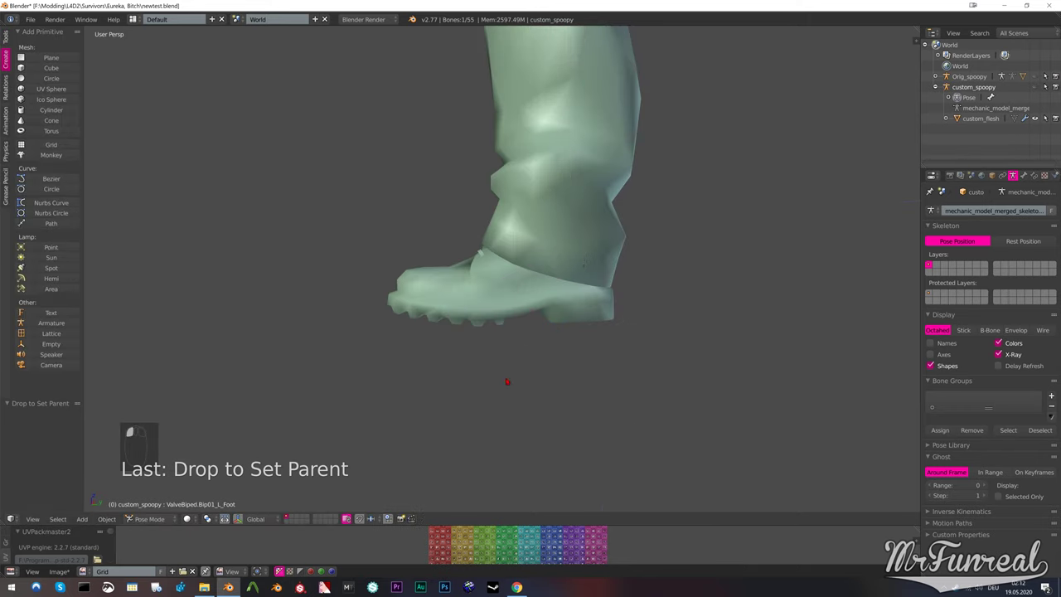
key("r")
right_click(531, 358)
Set the armature's bone display to Stick and test-rotate the ValveBiped.Bip01_L_Toe0 bone
middle_click_drag(498, 319, 565, 315)
left_click(963, 330)
right_click(568, 362)
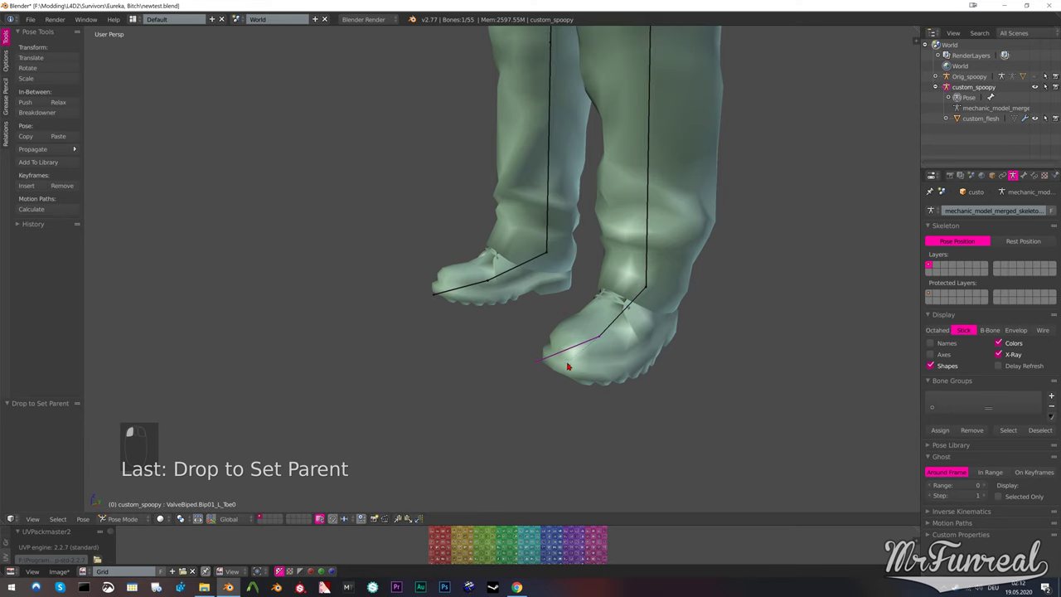
key("r")
right_click(564, 323)
Test the upper leg deformation by rotating the left thigh bone and the right thigh bone
scroll(564, 314, "down", 5)
right_click(572, 238)
right_click(573, 238)
middle_click_drag(593, 357, 614, 332)
key("r")
key("r")
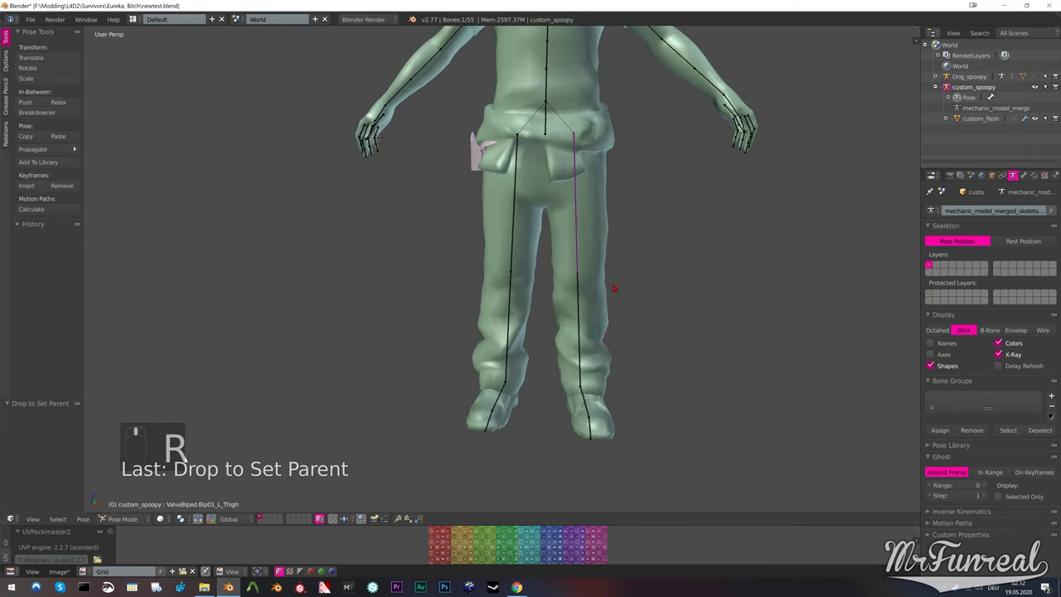
right_click(564, 199)
right_click(518, 195)
key("r")
right_click(523, 207)
Bend the torso sideways by rotating the ValveBiped.Bip01_Spine bone about 28 degrees and two spine bones above it
middle_click_drag(531, 178, 526, 373, "shift")
right_click(537, 292)
key("r")
left_click(578, 287)
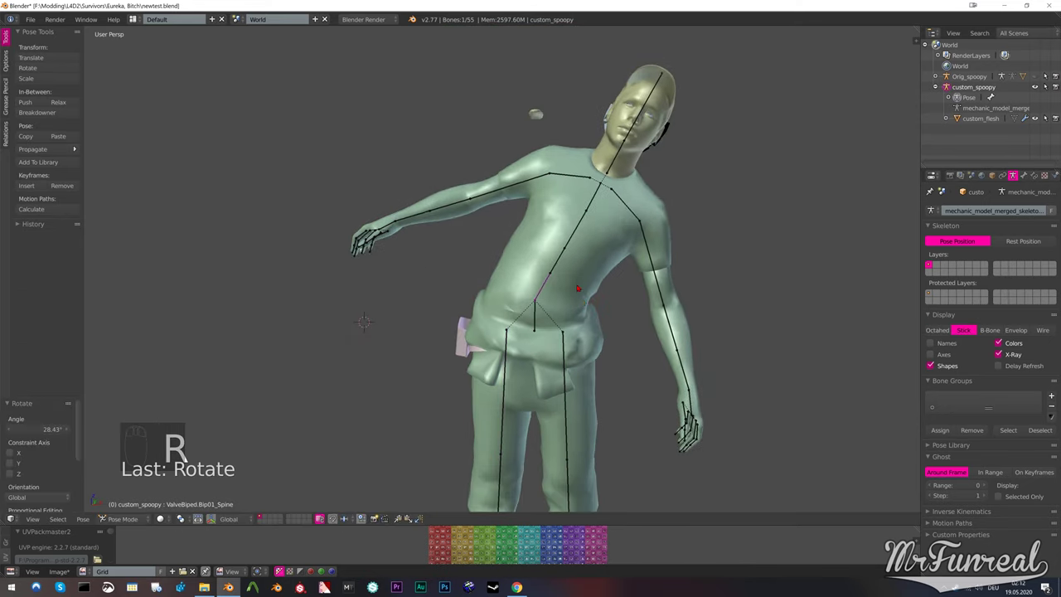
right_click(558, 263)
key("r")
left_click(602, 279)
right_click(594, 249)
key("r")
left_click(628, 268)
Clear all pose transforms on every bone of custom_spoopy and deselect the bones
left_click(83, 519)
mouse_move(166, 461)
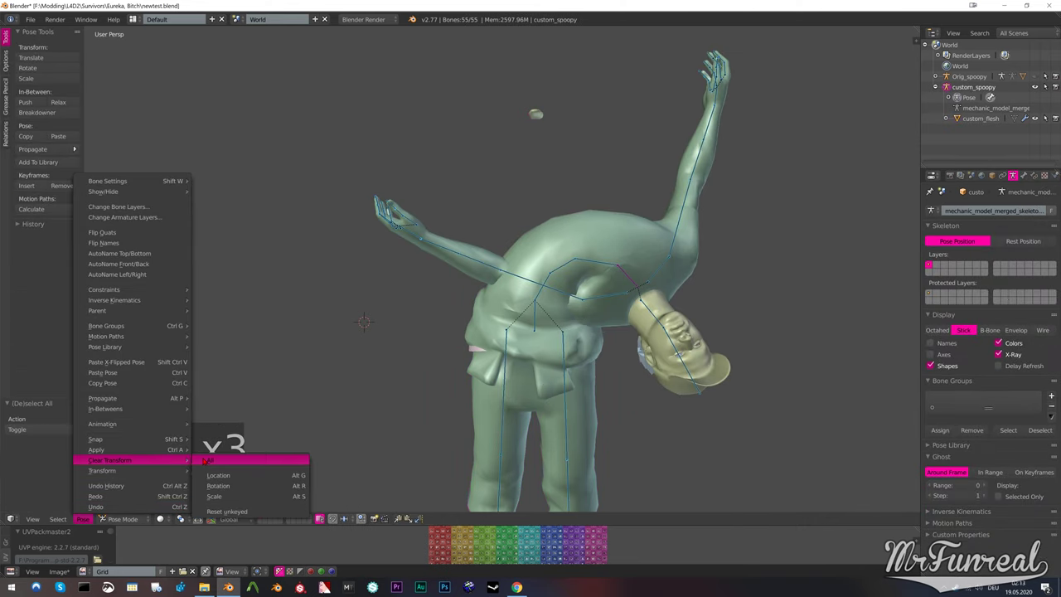
left_click(212, 460)
key("a")
Test the left shoulder deformation by rotating the clavicle bone and the ValveBiped.Bip01_L_UpperArm bone
right_click(576, 176)
key("r")
right_click(629, 84)
right_click(634, 206)
key("r")
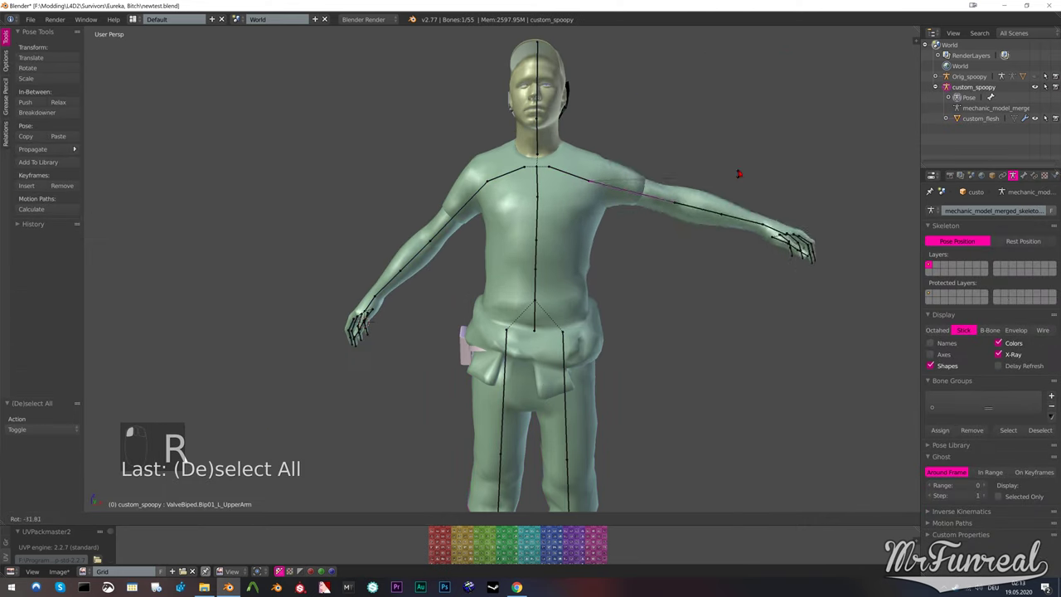
right_click(718, 78)
Rotate the ValveBiped.Bip01_L_Forearm bone by about -34 degrees
key("r")
left_click(747, 227)
left_click(747, 212)
middle_click_drag(779, 209, 743, 244)
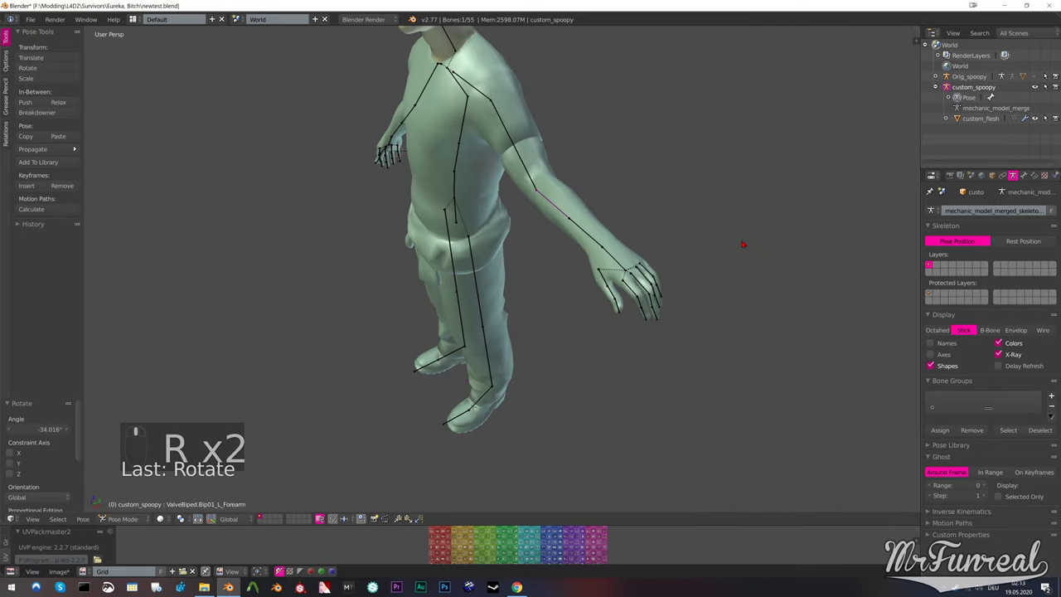
Set the bone display to Octahedral and rotate the ValveBiped.Bip01_L_Ulna bone about 68 degrees on its local Y axis
scroll(738, 253, "up", 2)
left_click(937, 330)
right_click(715, 264)
key("r")
key("y")
key("y")
left_click(708, 226)
right_click(709, 225)
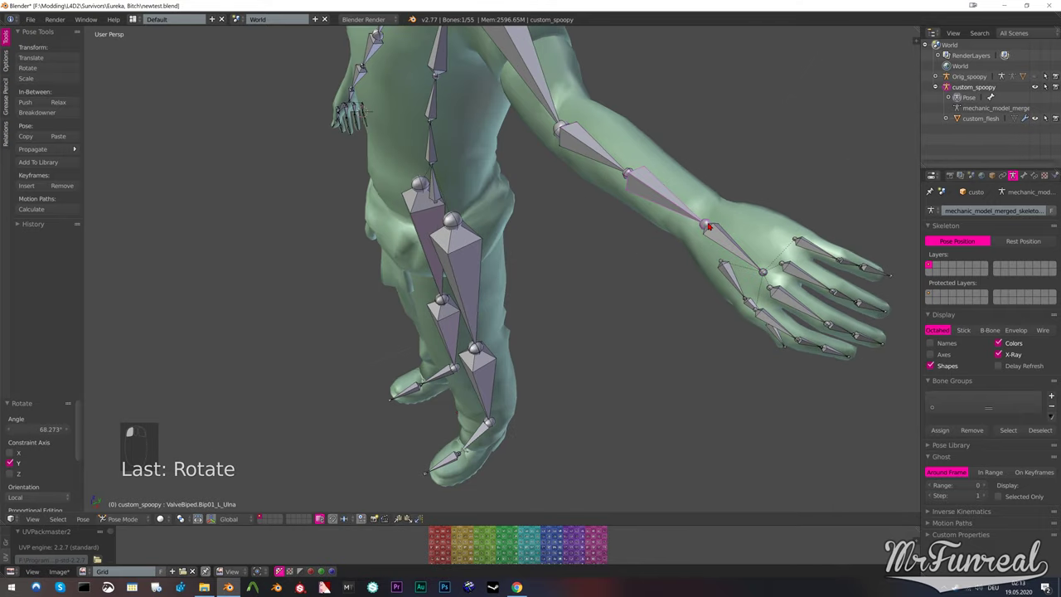
left_click(737, 187)
Rotate the left thumb bone ValveBiped.Bip01_L_Finger02 by about 25 degrees
middle_click_drag(737, 189, 602, 197)
right_click(551, 266)
key("KP_Decimal")
scroll(565, 338, "down", 3)
key("r")
key("r")
key("r")
key("r")
left_click(519, 364)
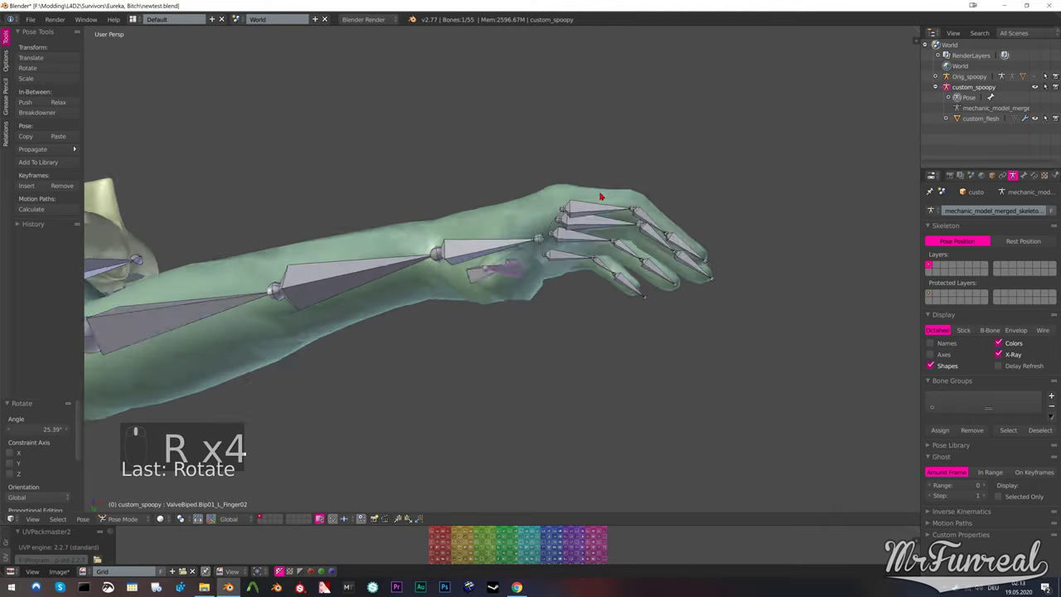
Rotate bones of the left hand's fingers to test how the finger mesh deforms
right_click(618, 204)
key("r")
left_click(711, 245)
right_click(644, 246)
middle_click_drag(644, 246, 686, 277)
key("r")
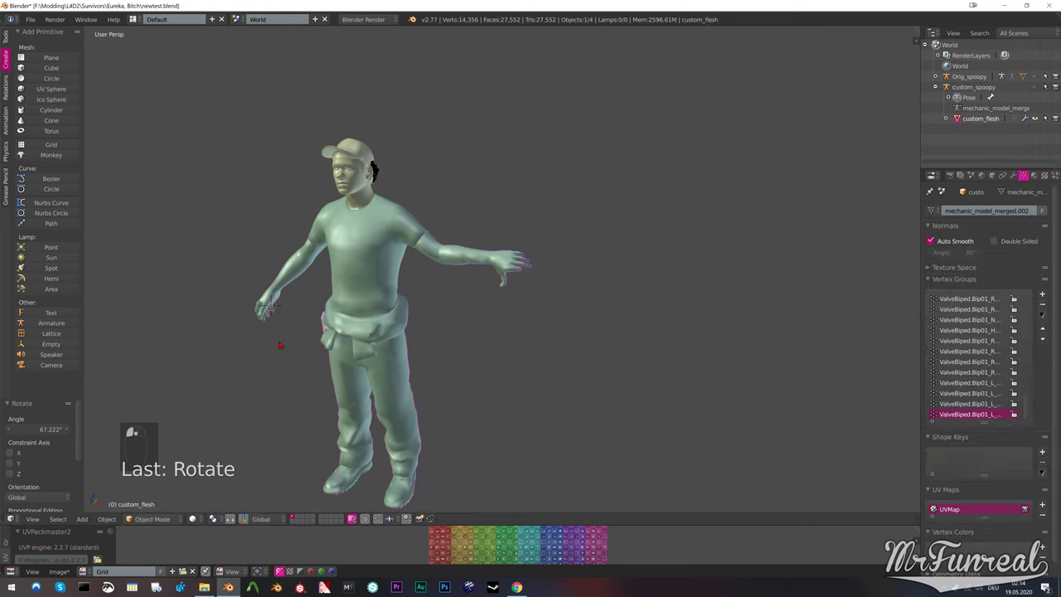
Select all geometry of custom_flesh in Edit mode, apply an edge operation, and return to Object mode
key("Tab")
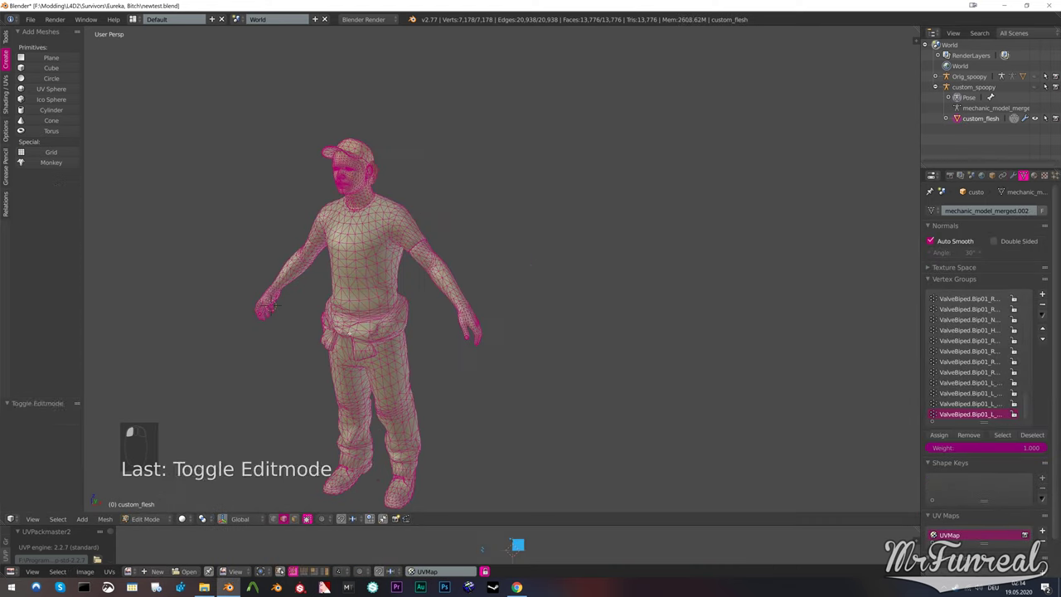
key("a")
key("a")
key("a")
key("ctrl+e")
left_click(448, 424)
key("Tab")
scroll(512, 253, "up", 8)
scroll(533, 258, "up", 2)
middle_click_drag(512, 254, 619, 306)
scroll(533, 258, "down", 9)
Unhide custom_spoopy, select all its bones and clear all their pose transforms
left_click(1035, 88)
left_click(974, 87)
key("a")
key("a")
key("a")
left_click(82, 519)
mouse_move(111, 461)
left_click(209, 461)
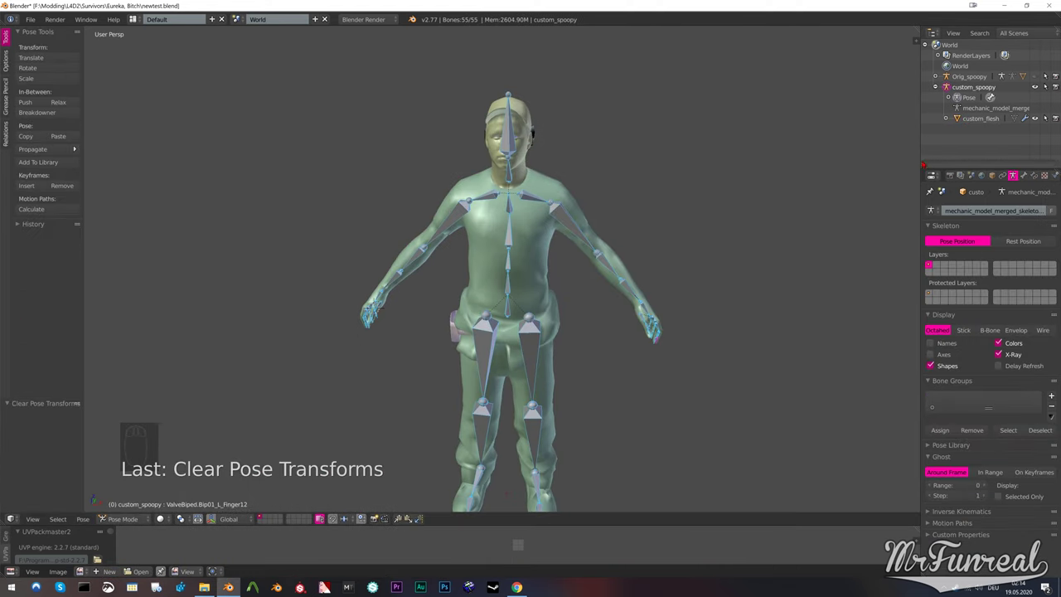
Hide the custom_spoopy armature and save the blend file
left_click(1035, 87)
key("ctrl+s")
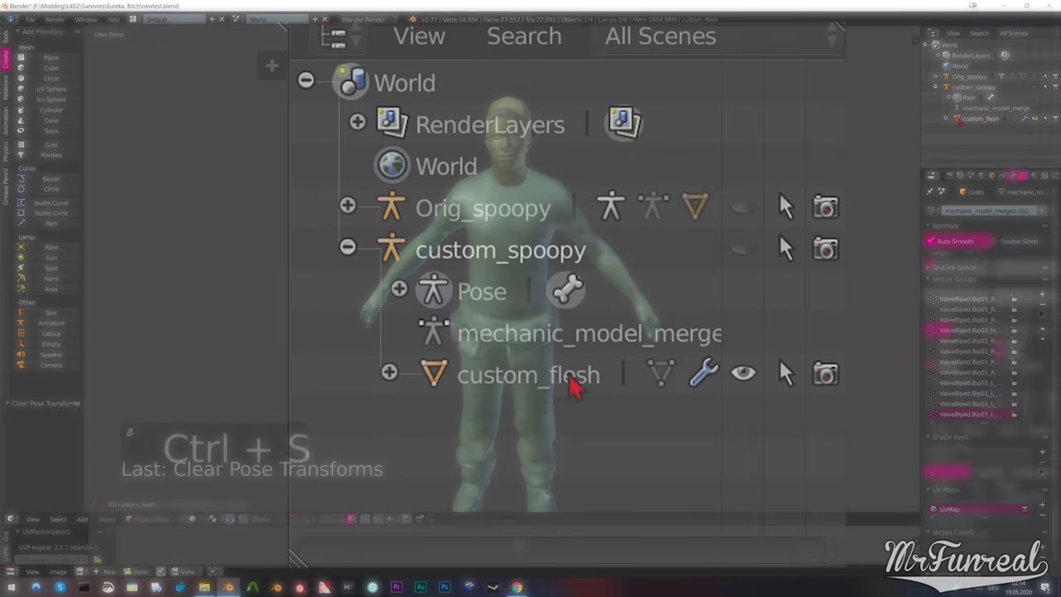
Unparent custom_flesh from custom_spoopy and parent it to Orig_spoopy with the Object option
left_click(959, 119)
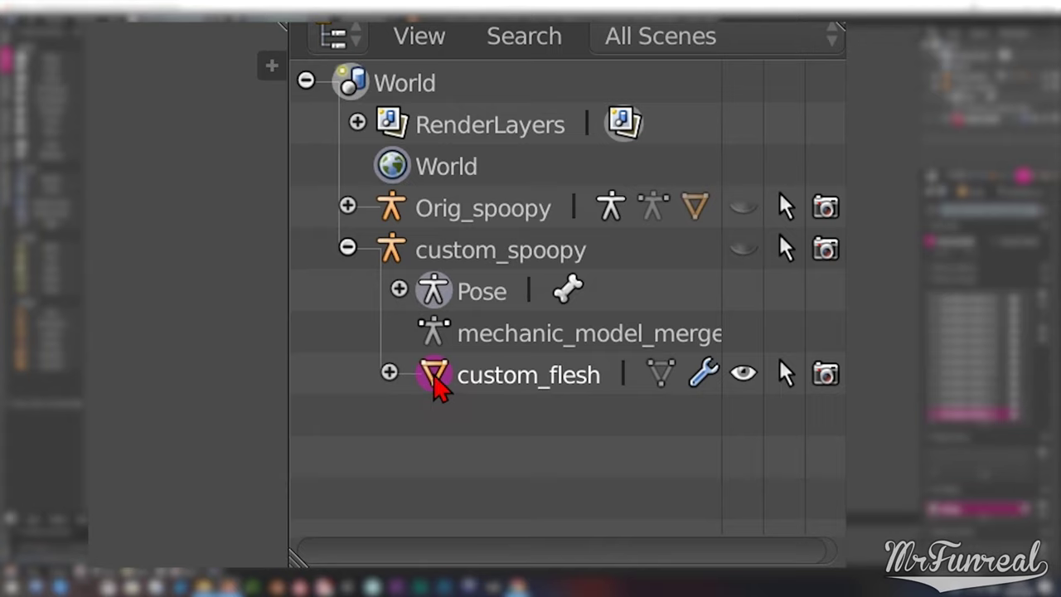
left_click_drag(424, 421, 403, 475)
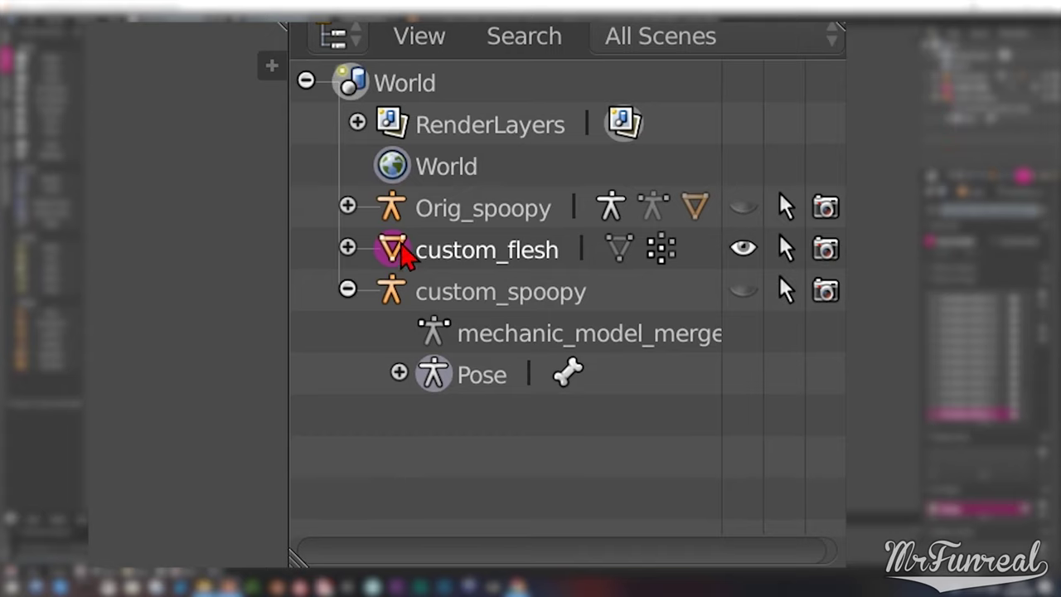
left_click_drag(404, 255, 403, 210)
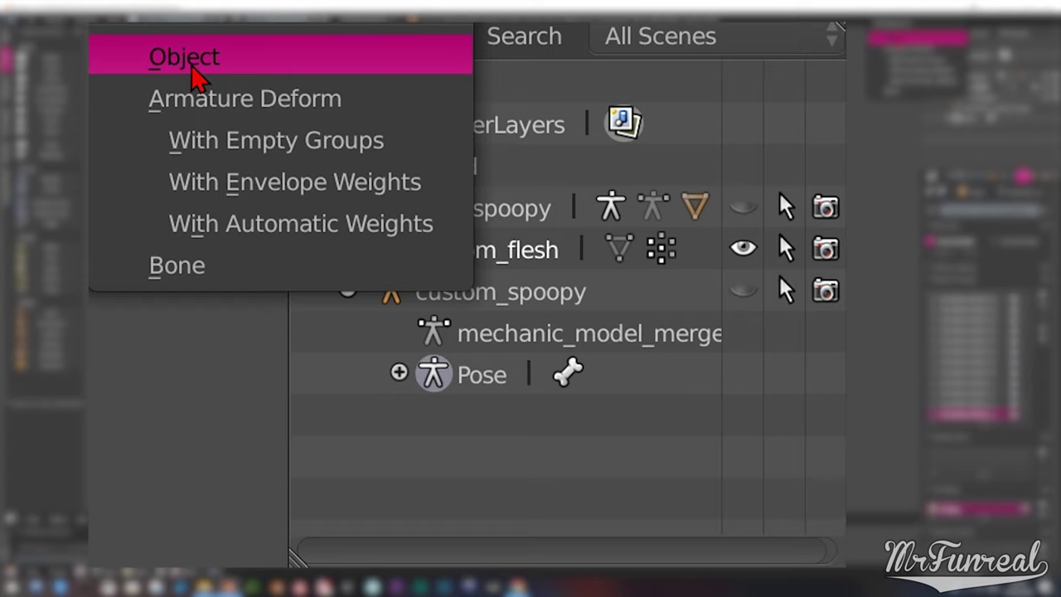
left_click(193, 72)
Expand and unhide Orig_spoopy, and test-rotate its ValveBiped.Bip01_L_UpperArm bone in Pose mode
left_click(348, 205)
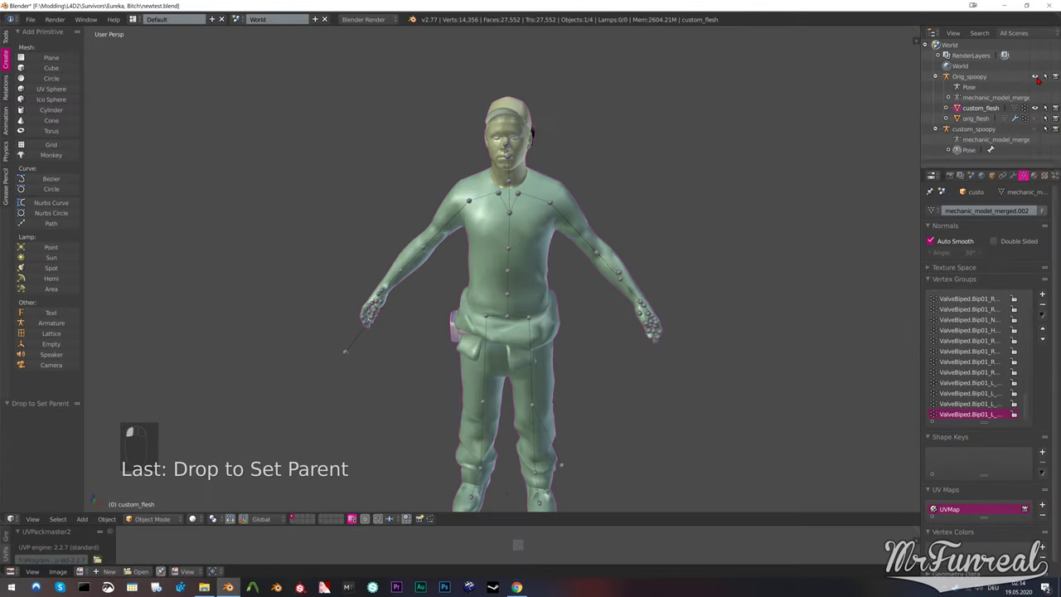
key("ctrl+Tab")
key("r")
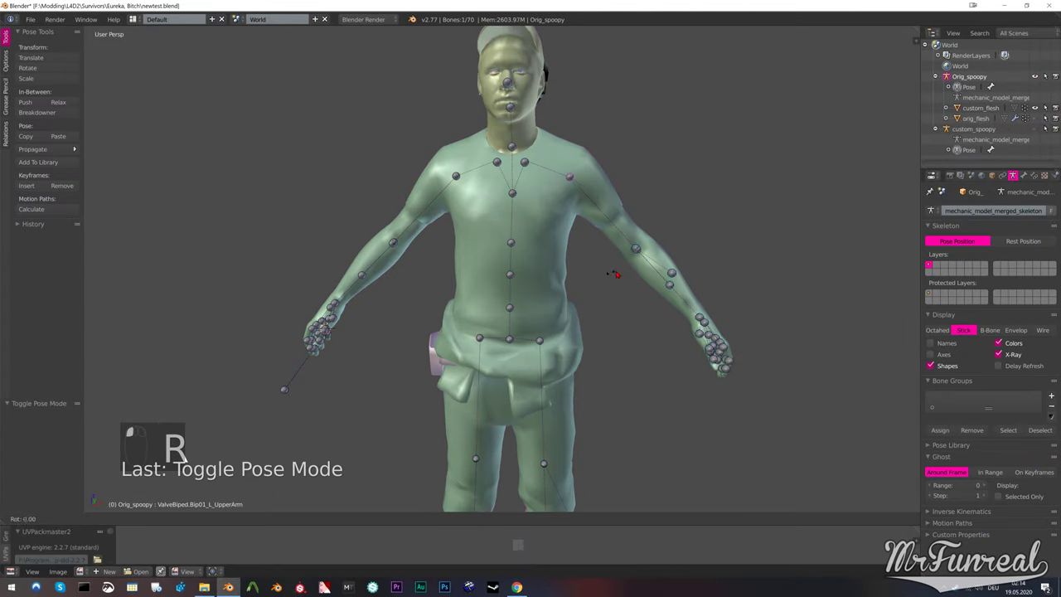
Add an Armature modifier to custom_flesh with Orig_spoopy as its object
left_click(979, 108)
left_click(1014, 176)
left_click(980, 210)
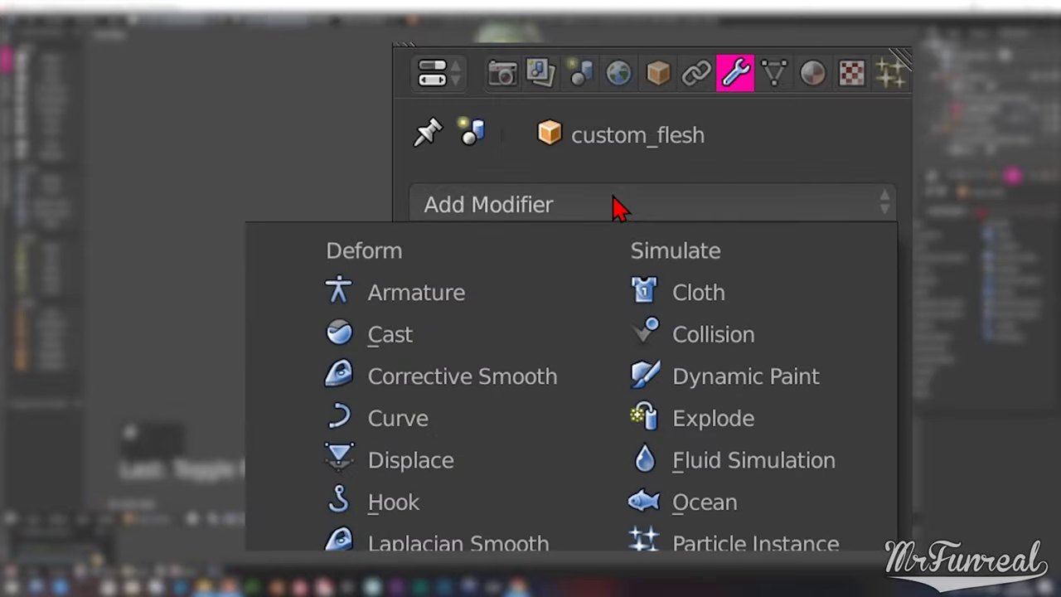
left_click(445, 298)
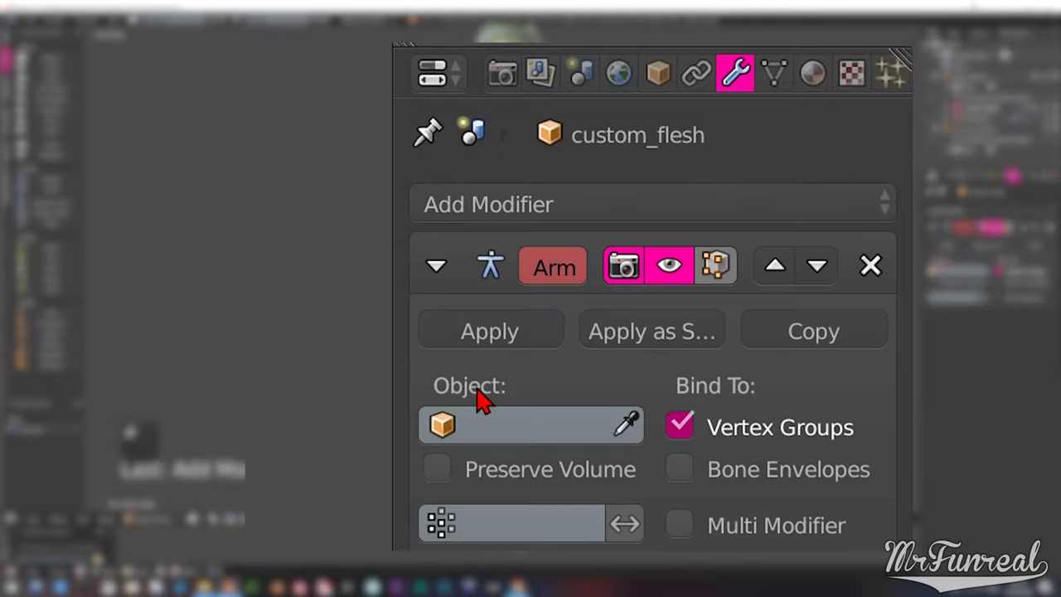
left_click(481, 425)
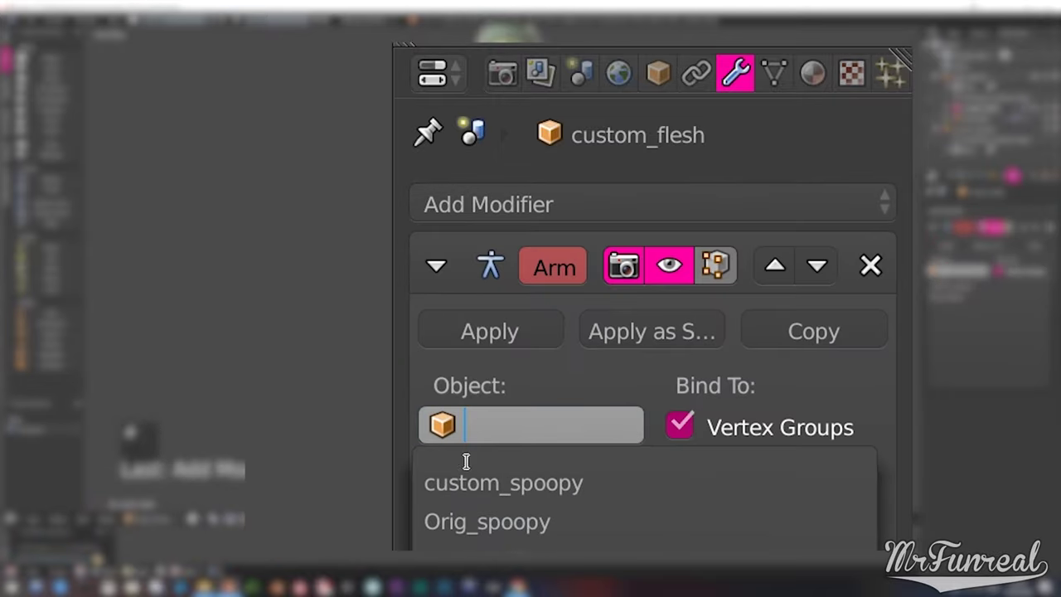
left_click(459, 522)
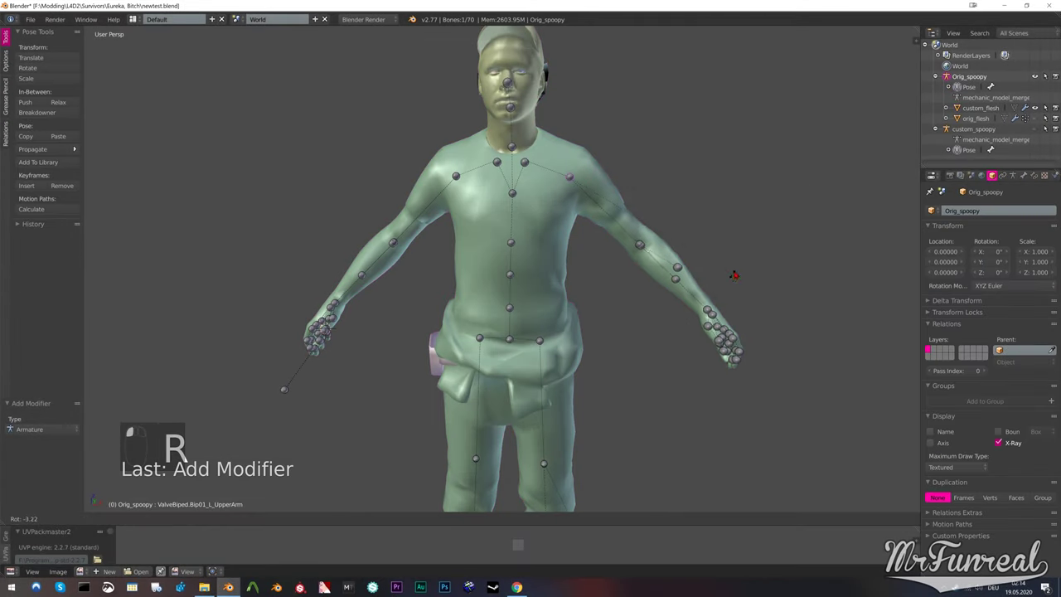
Test-rotate the ValveBiped.Bip01_L_Foot and ValveBiped.Bip01_L_Calf bones to check how the trouser leg and shoe deform
middle_click_drag(702, 220, 578, 427)
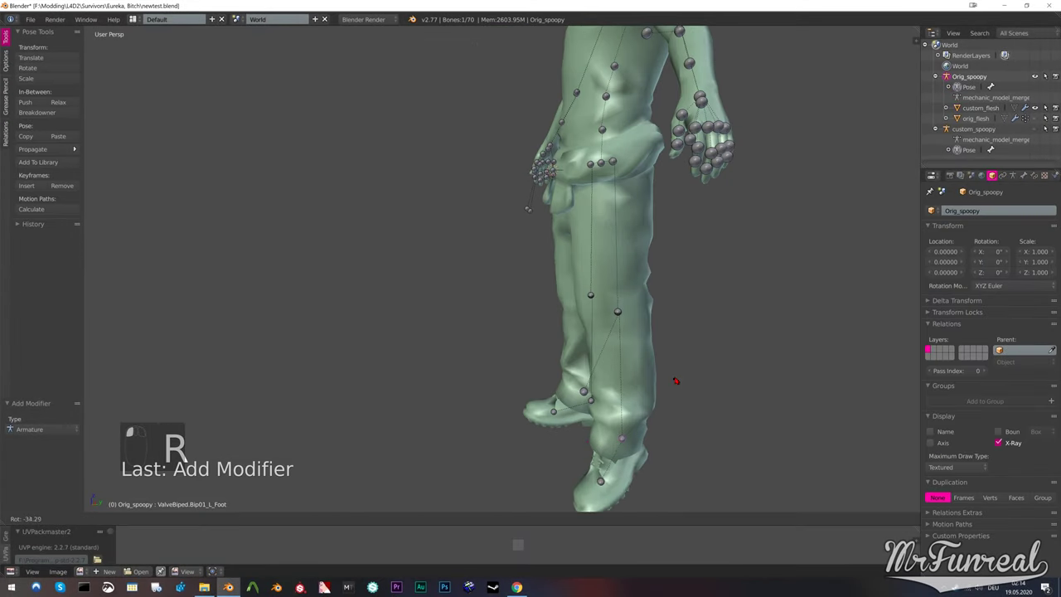
key("r")
left_click(617, 316)
key("r")
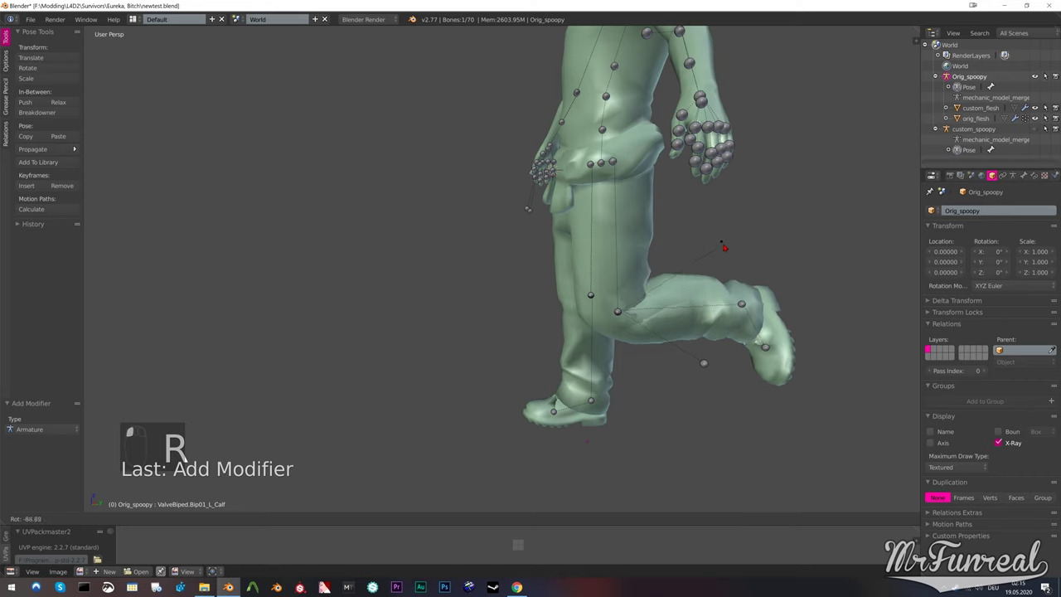
Swing the ValveBiped.Bip01_L_Thigh bone outward by about 81 degrees to check the hip deformation
right_click(531, 212)
middle_click_drag(524, 207, 585, 191)
right_click(584, 192)
key("r")
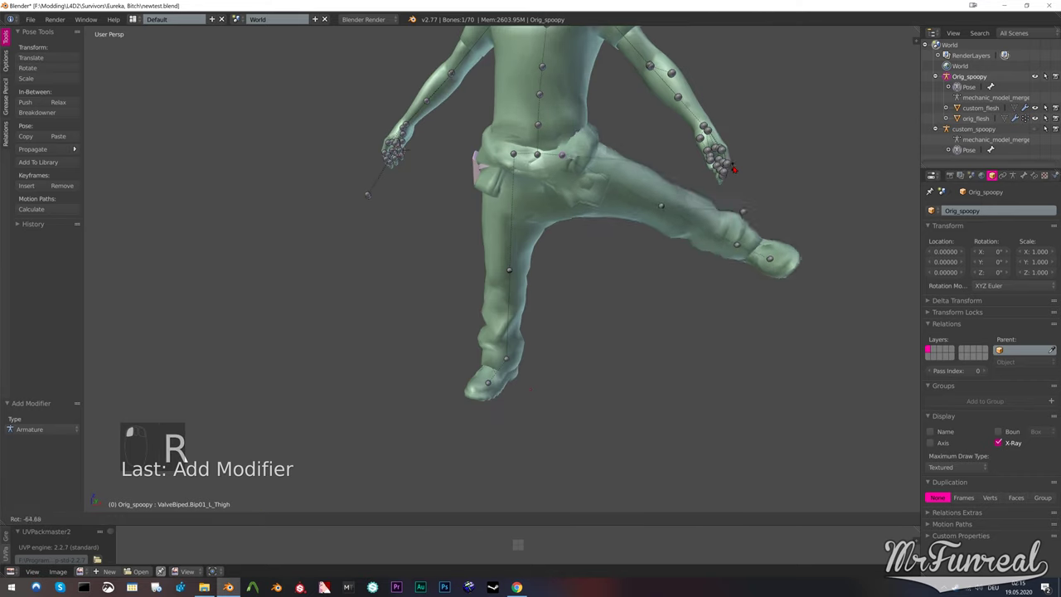
key("r")
right_click(706, 215)
key("r")
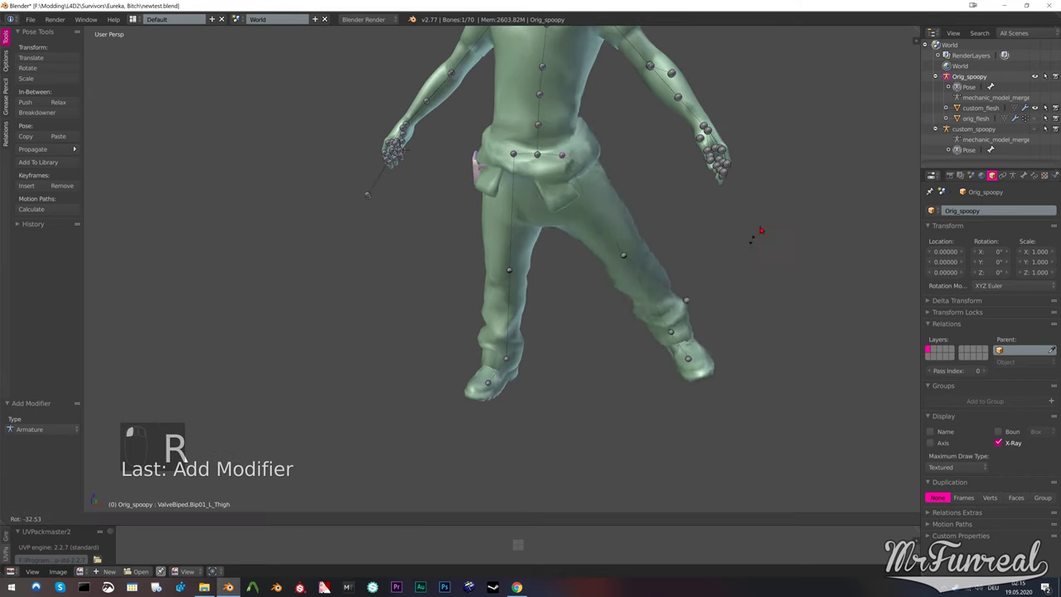
key("r")
left_click(531, 388)
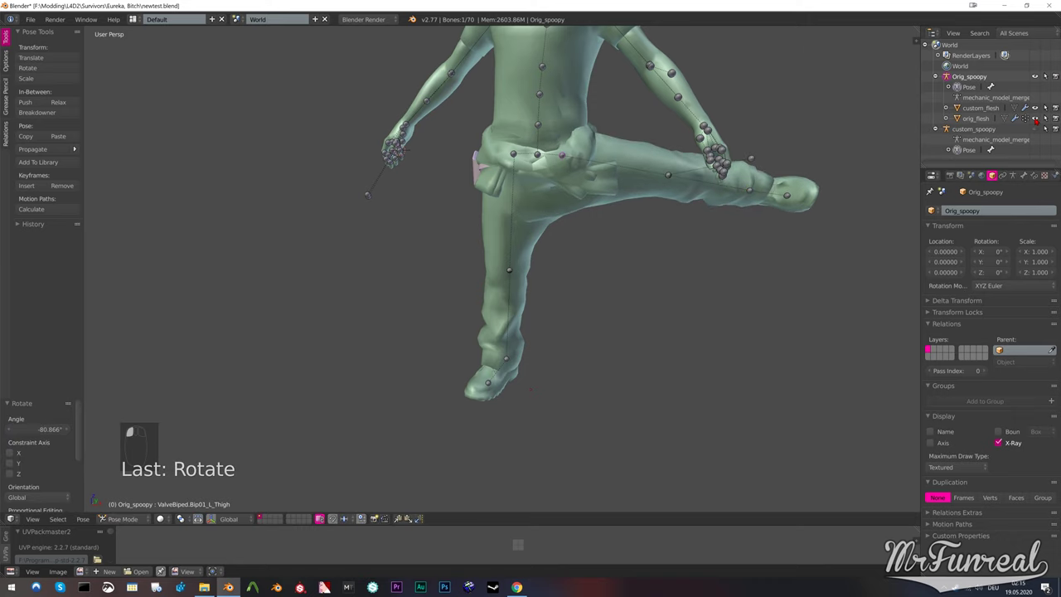
Hide and unhide custom_flesh to inspect the skeleton, and test-rotate the ValveBiped.Bip01_L_UpperArm bone
left_click(1034, 108)
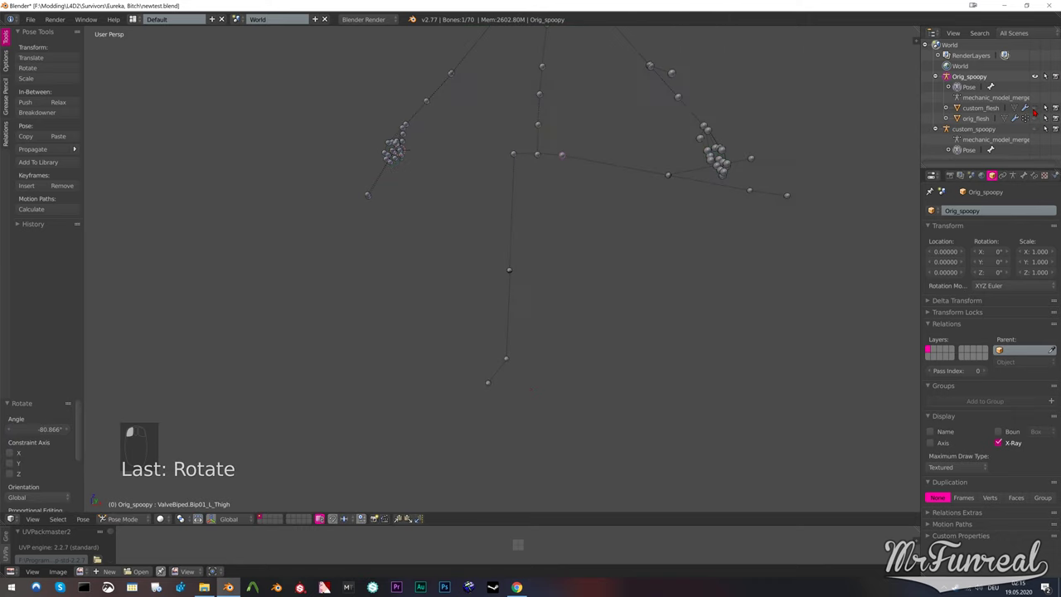
left_click(1035, 107)
middle_click_drag(688, 180, 652, 255, "shift")
right_click(603, 122)
key("r")
left_click(758, 286)
In Edit mode, select all bones of Orig_spoopy and scale them down to 0.2
middle_click_drag(758, 286, 670, 266)
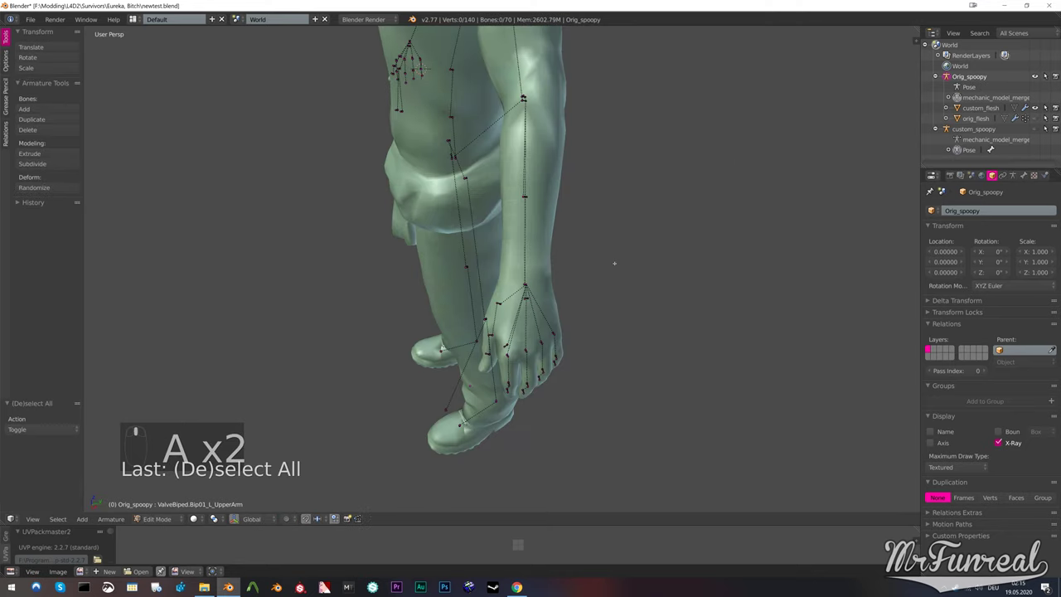
key("a")
key("a")
key("s")
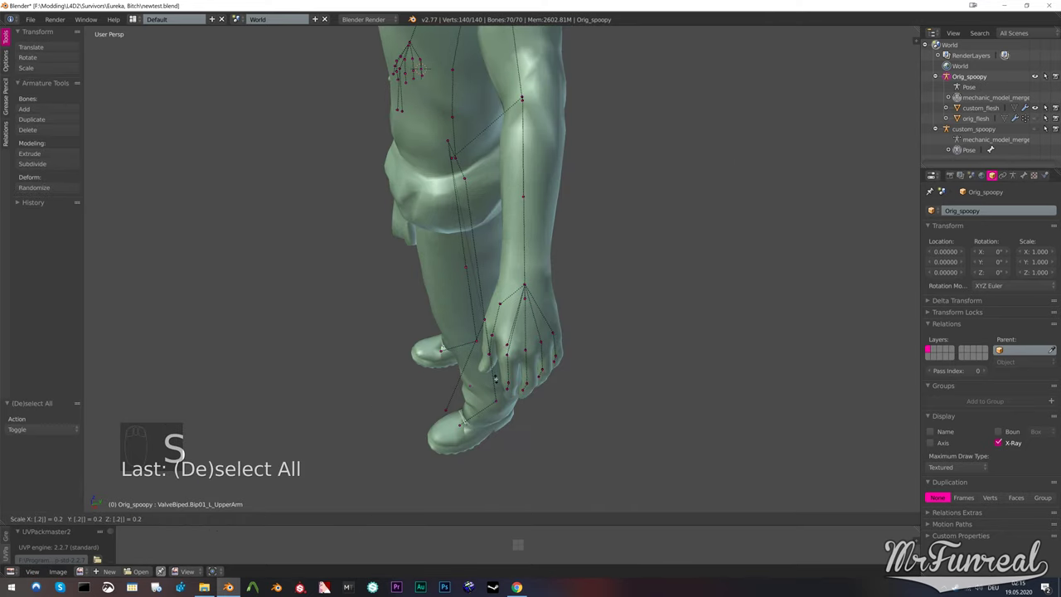
Test-rotate the ValveBiped.Bip01_L_Finger01 thumb bone and the ValveBiped.Bip01_L_Finger1 bone in Pose mode
key("r")
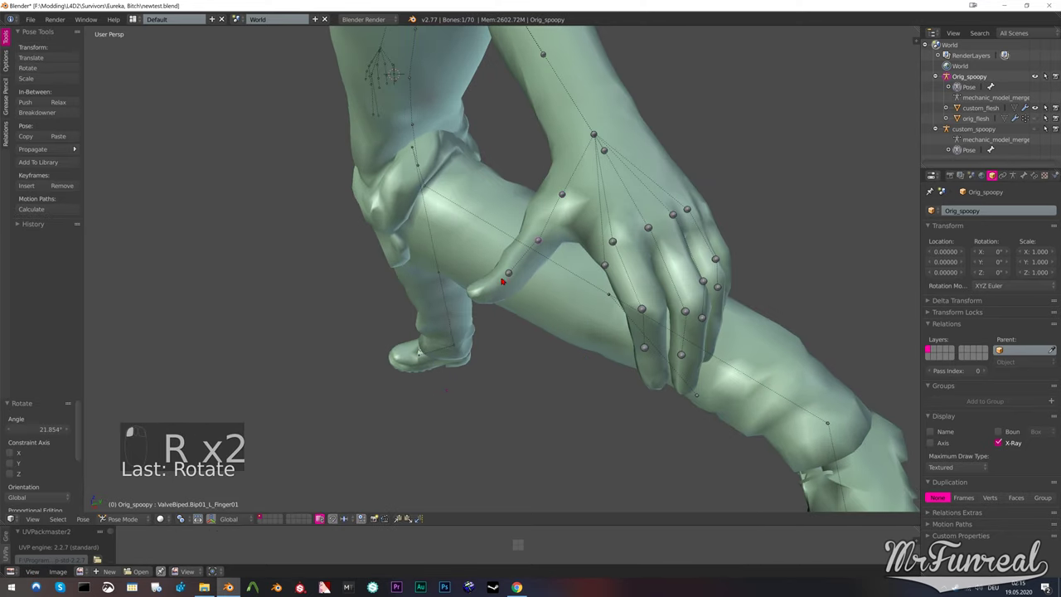
key("r")
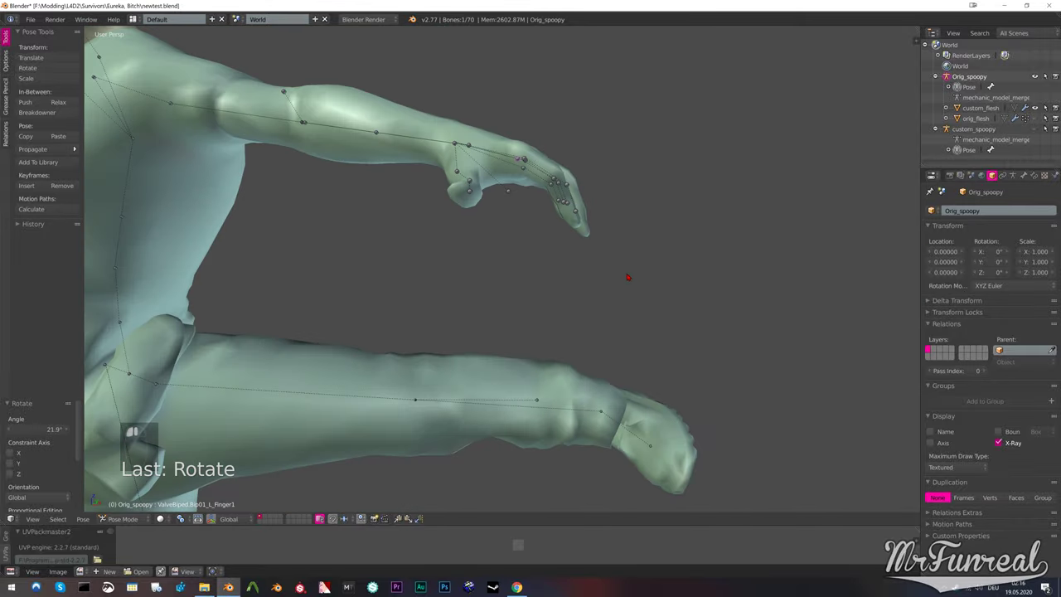
key("a")
key("ctrl+KP_Decimal")
Bend two left-hand fingers in opposite directions, rotating bones such as ValveBiped.Bip01_L_Finger11 and ValveBiped.Bip01_L_Finger22
middle_click_drag(475, 256, 489, 183)
key("a")
right_click(528, 239)
key("r")
left_click(751, 211)
right_click(599, 221)
key("r")
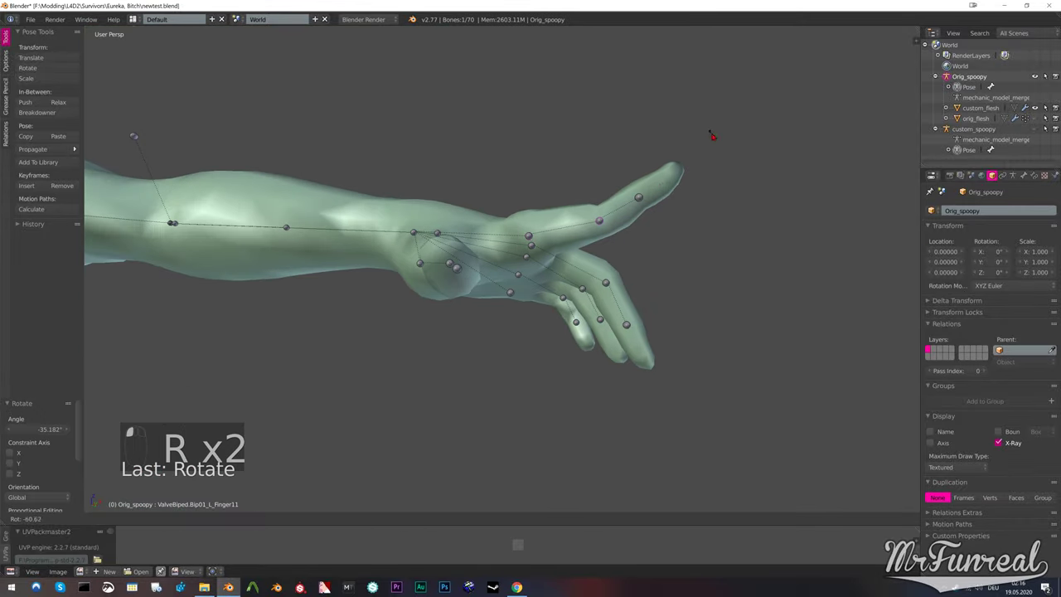
key("r")
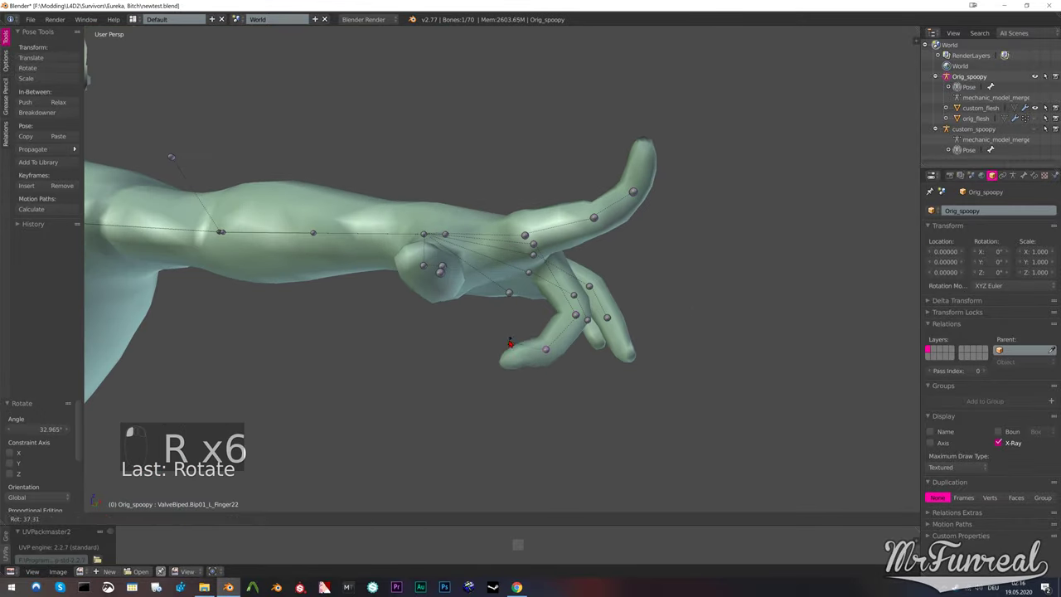
left_click(512, 337)
Unhide orig_flesh and toggle custom_flesh's visibility to compare the posed left hands of both meshes
left_click(1036, 118)
middle_click_drag(553, 217, 516, 308)
left_click(1035, 109)
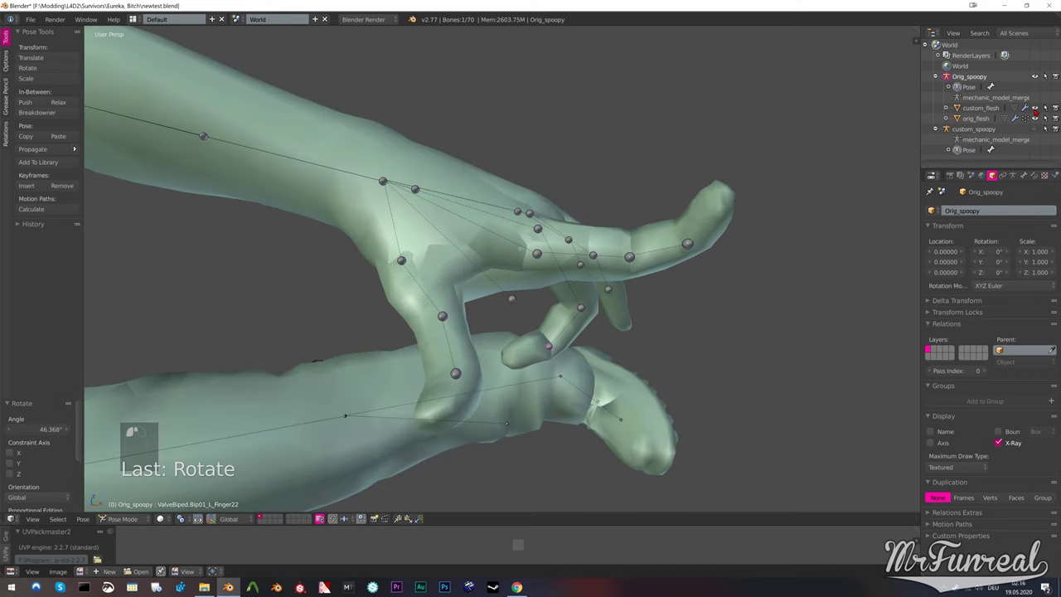
left_click(1034, 108)
Remove the extra material slots from orig_flesh, keeping only producer_body
left_click(976, 118)
left_click(1033, 175)
left_click(1042, 220)
left_click(1042, 220)
left_click(1042, 220)
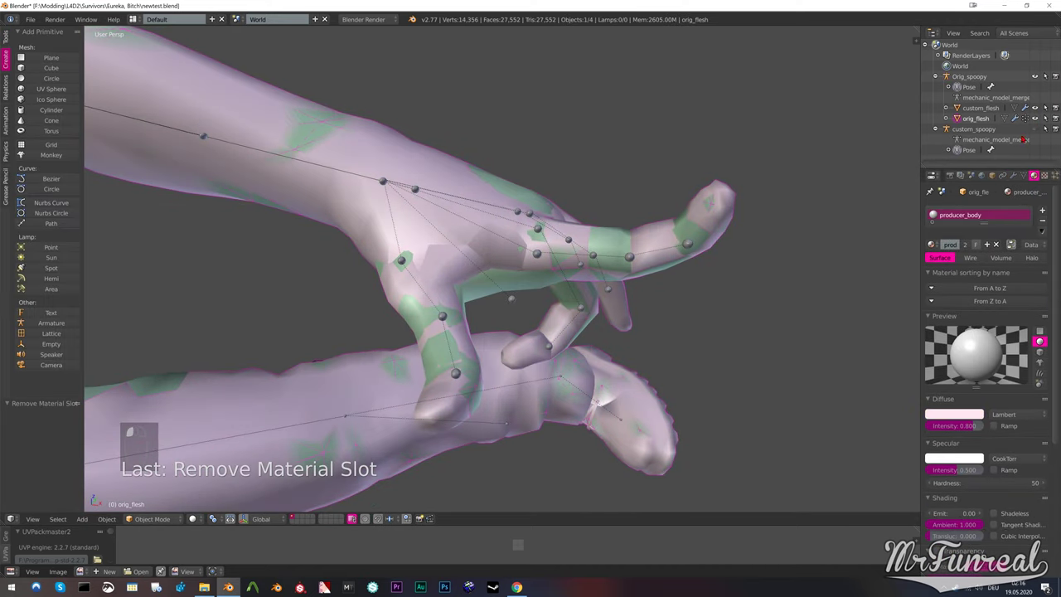
Toggle the visibility of custom_flesh and orig_flesh and compare how the two posed bodies deform
left_click(1035, 109)
left_click(1035, 109)
left_click(1035, 122)
left_click(1036, 122)
scroll(581, 232, "down", 2)
middle_click_drag(580, 232, 580, 274)
scroll(547, 291, "down", 5)
scroll(580, 274, "up", 2)
Test-move the ValveBiped.Bip01_Neck1 bone and test-rotate the ValveBiped.Bip01_R_Clavicle bone with both meshes visible
right_click(486, 242)
key("g")
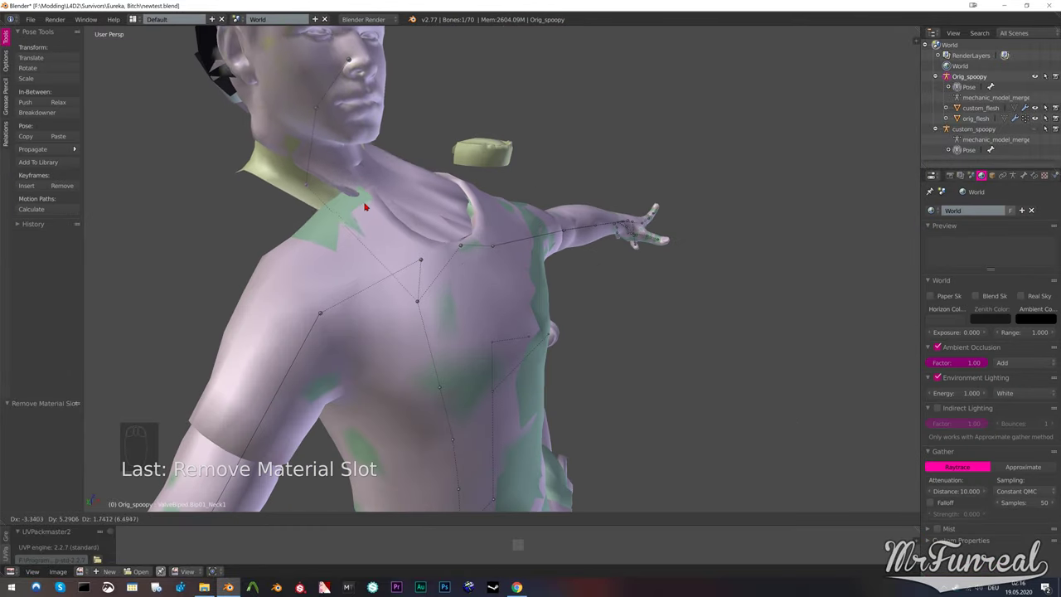
right_click(575, 203)
middle_click_drag(575, 203, 443, 231)
right_click(366, 292)
key("r")
right_click(367, 265)
scroll(367, 265, "down", 2)
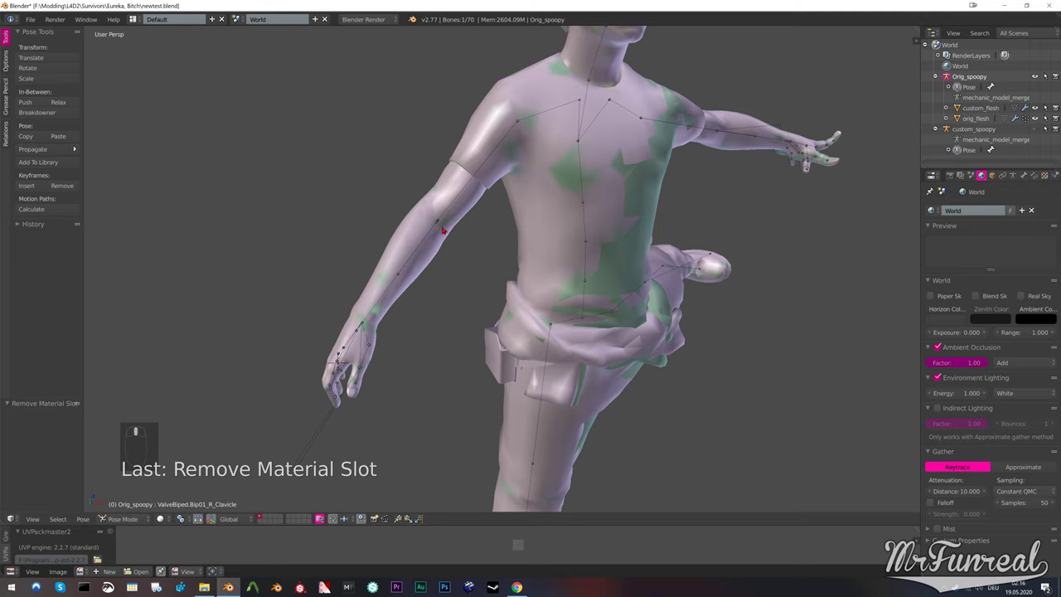
Test-rotate the ValveBiped.Bip01_R_Thigh bone to compare the hip deformation of both meshes
right_click(552, 325)
scroll(552, 325, "down", 4)
middle_click_drag(552, 325, 580, 373)
key("r")
right_click(746, 257)
Select all pose bones of Orig_spoopy and clear all their pose transforms
key("a")
key("a")
left_click(83, 519)
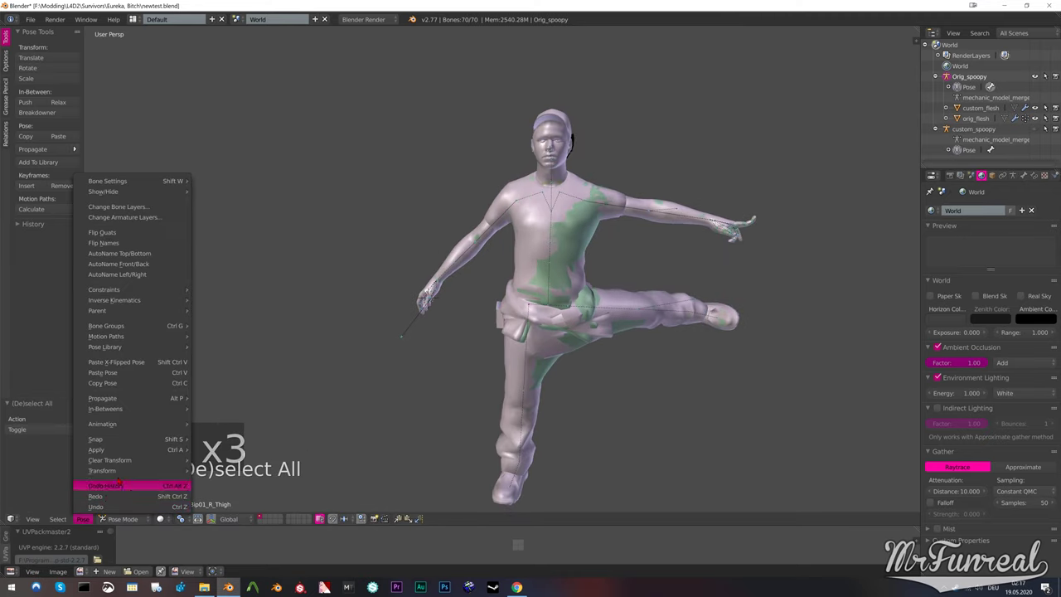
mouse_move(121, 461)
left_click(207, 461)
Hide orig_flesh and select custom_flesh
left_click(1034, 119)
left_click(981, 108)
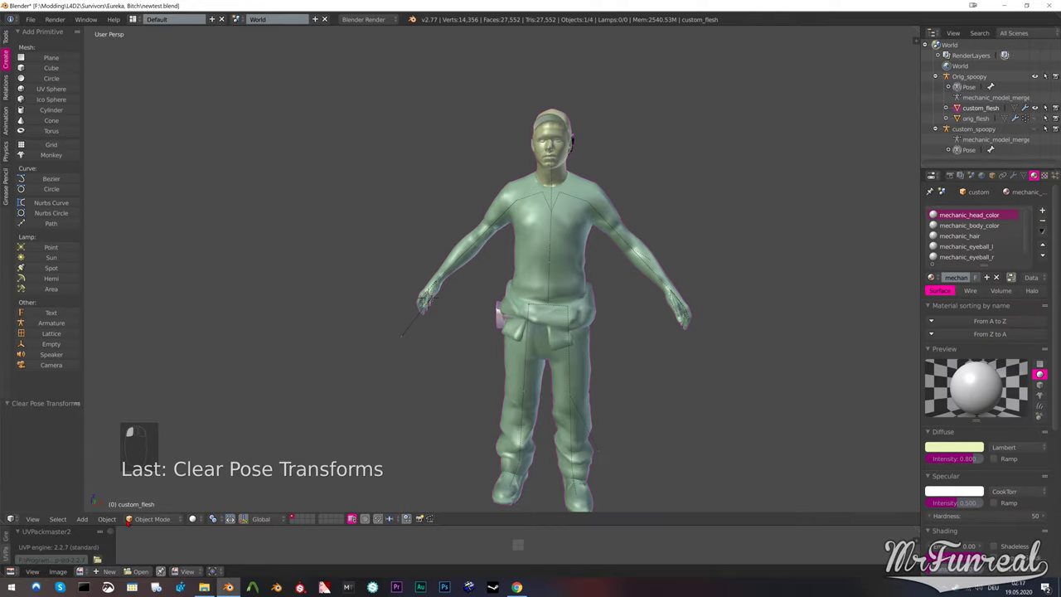